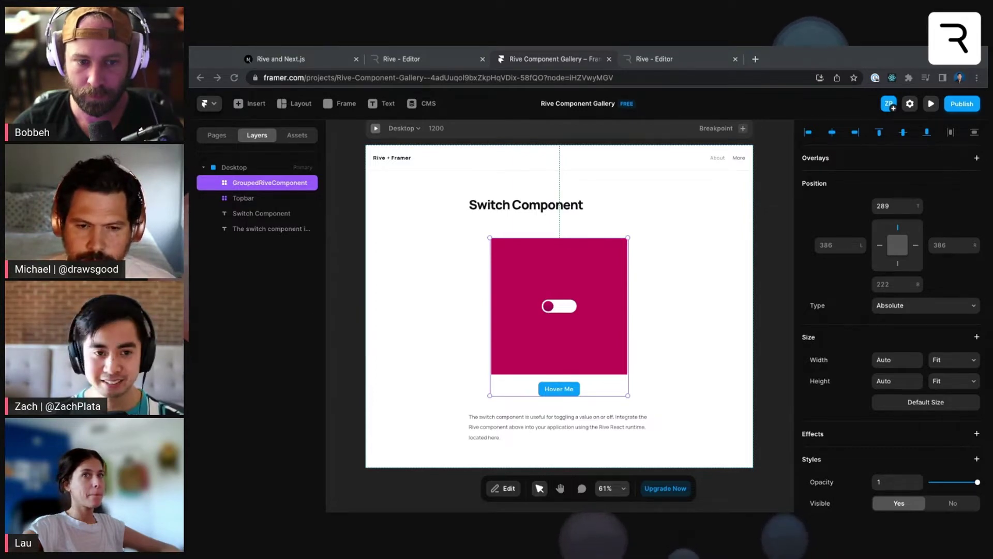
# Switch to the Rive and Next.js page and review the plants 101 blog's animated vine and recent posts, down to the footer and back
pyautogui.click(302, 59)
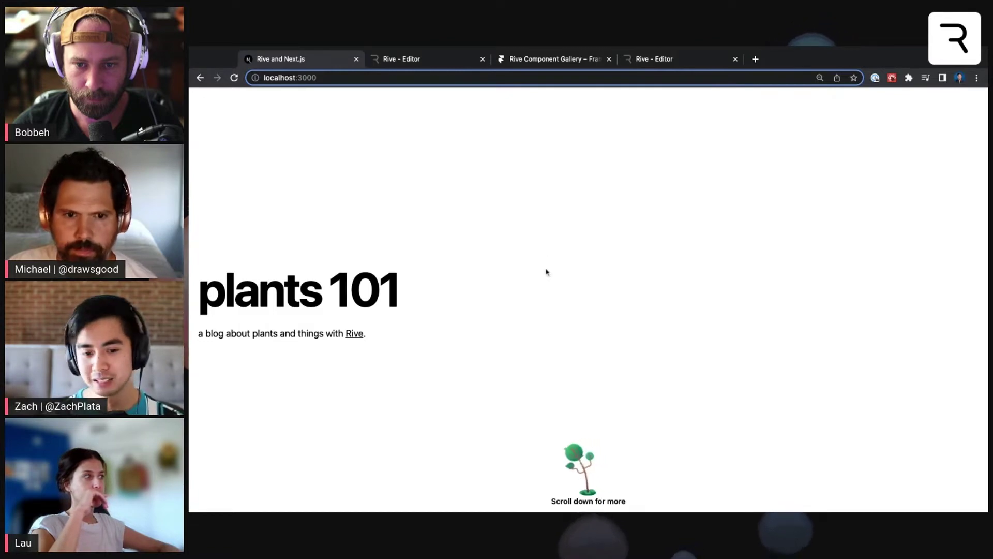
pyautogui.scroll(-3, 546, 273)
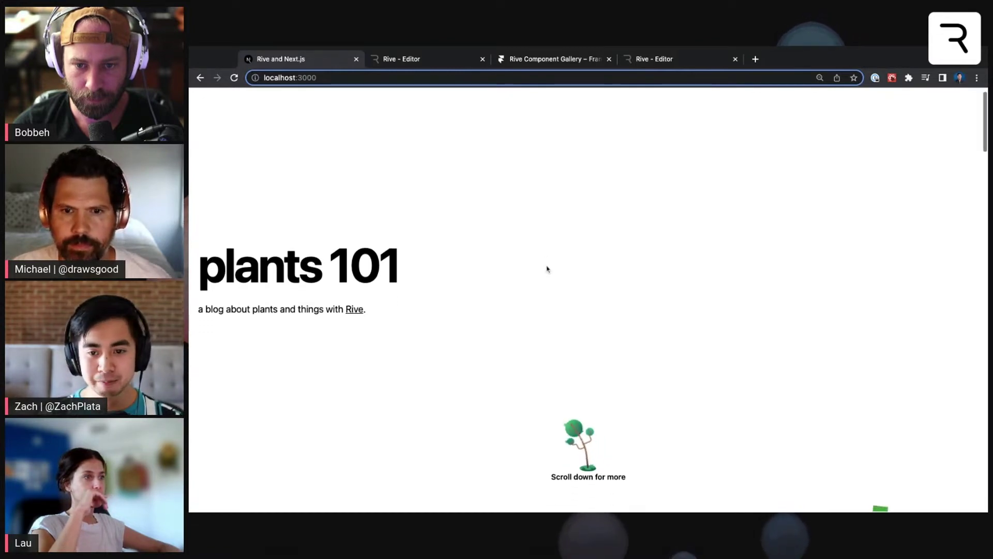
pyautogui.scroll(-5, 546, 269)
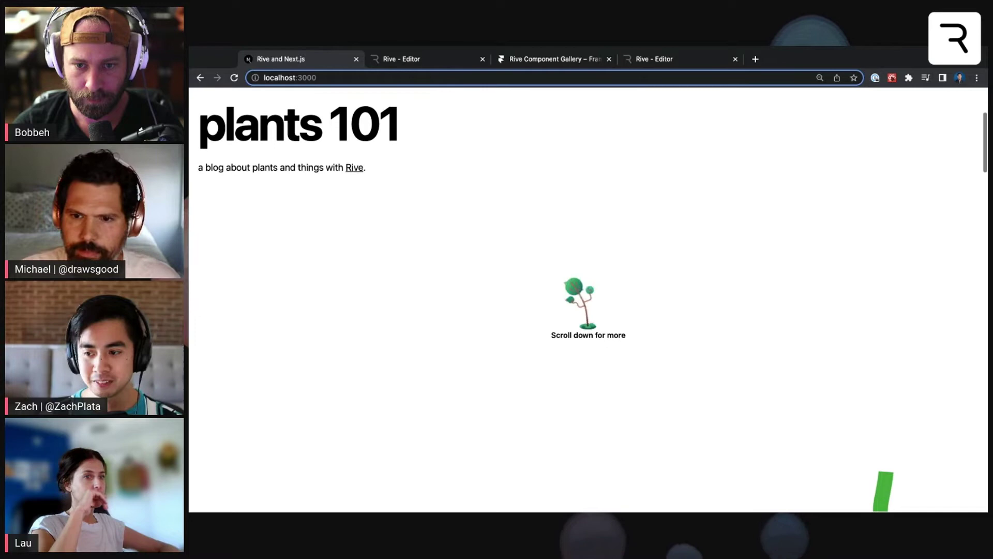
pyautogui.scroll(-10, 588, 300)
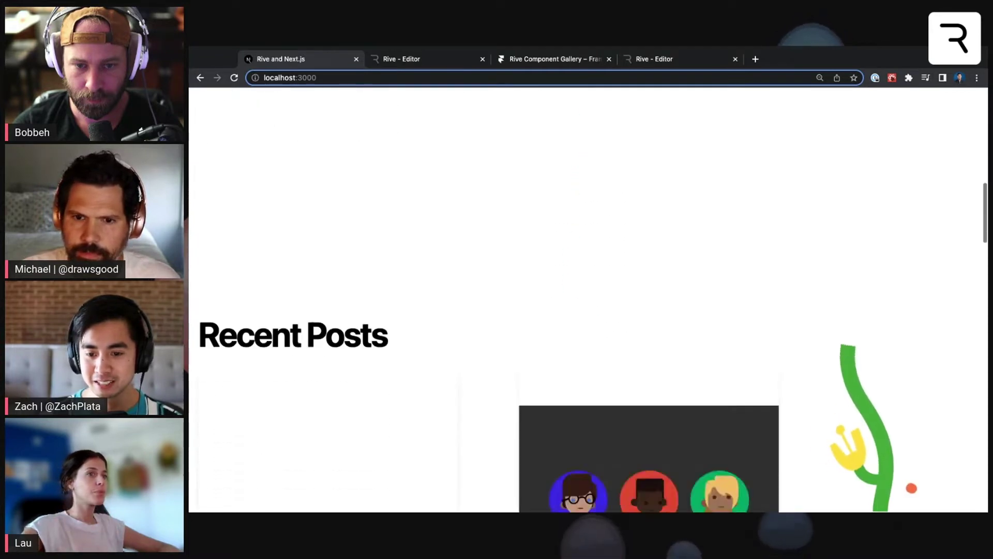
pyautogui.scroll(-6, 552, 298)
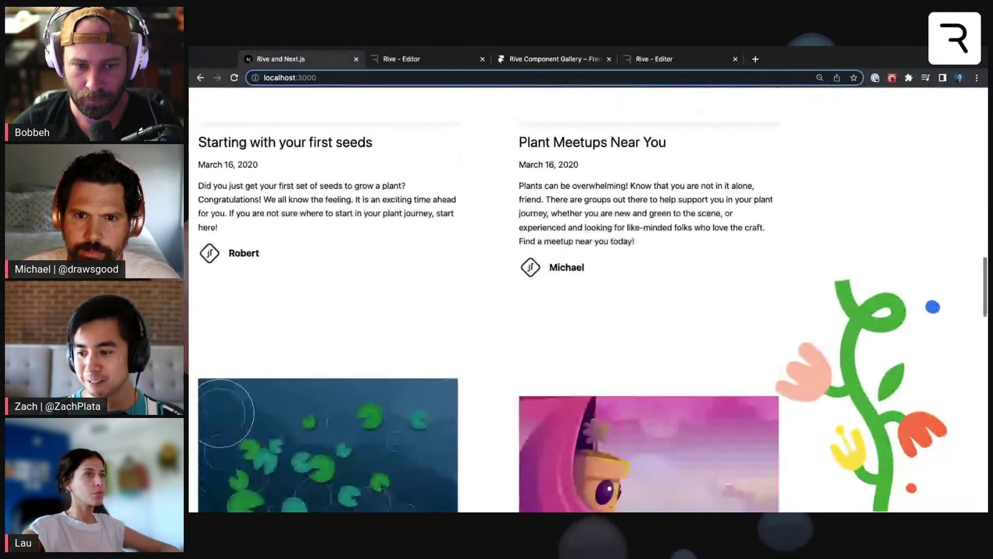
pyautogui.scroll(-14, 589, 300)
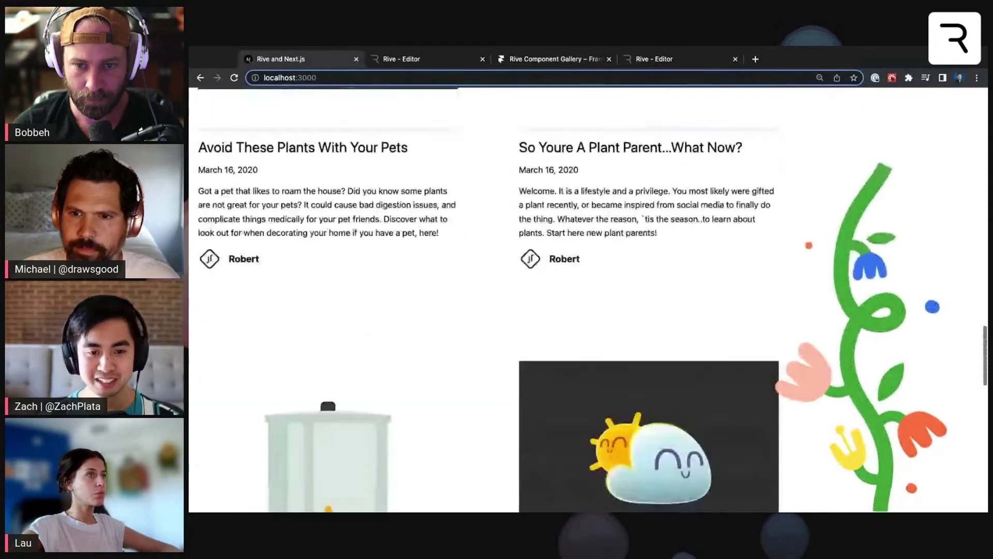
pyautogui.scroll(-8, 588, 300)
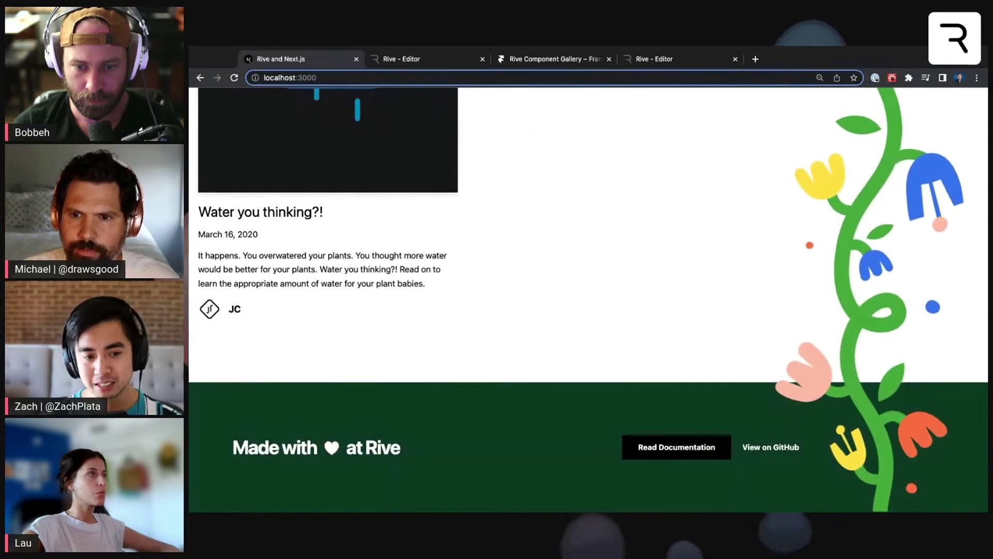
pyautogui.scroll(6, 588, 300)
pyautogui.scroll(6, 512, 265)
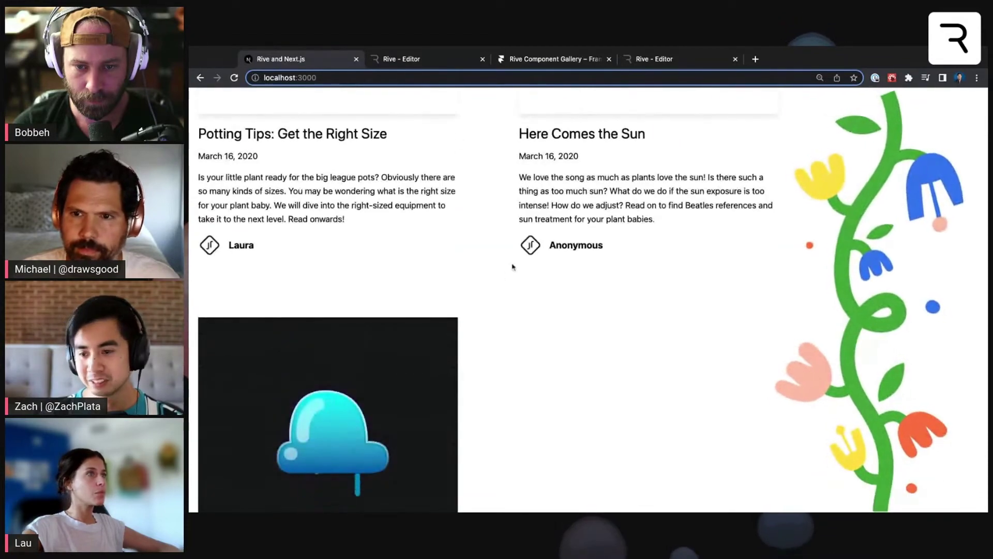
pyautogui.scroll(13, 512, 264)
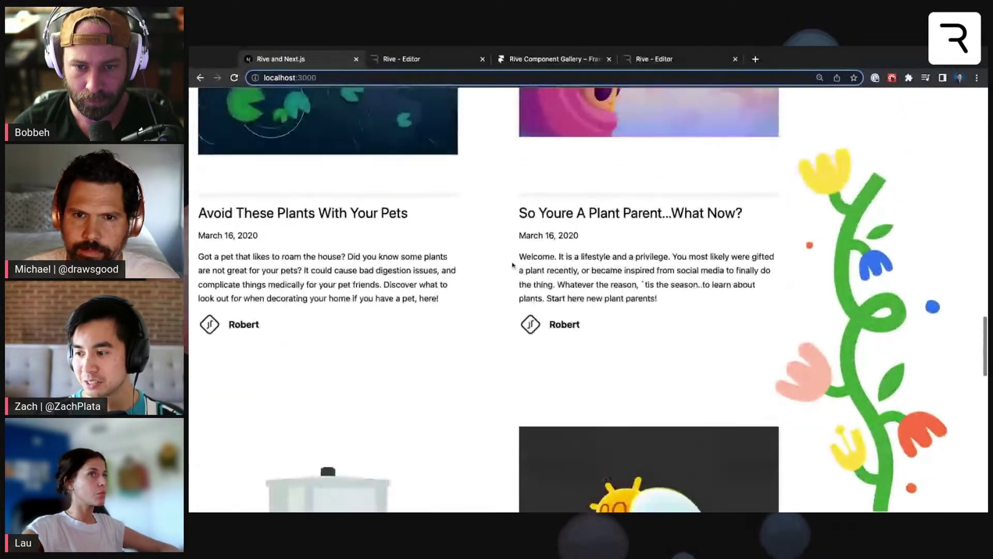
pyautogui.scroll(18, 588, 300)
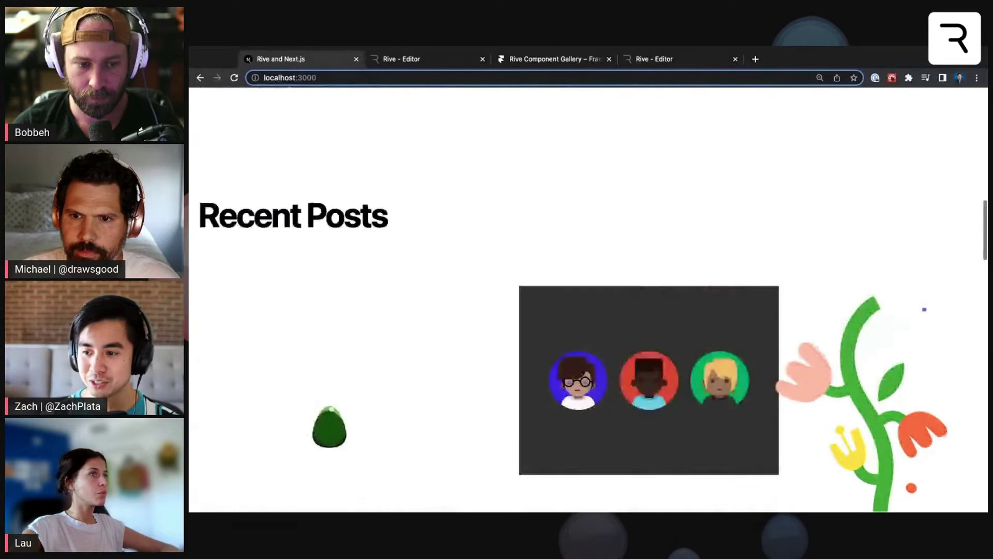
pyautogui.scroll(7, 588, 300)
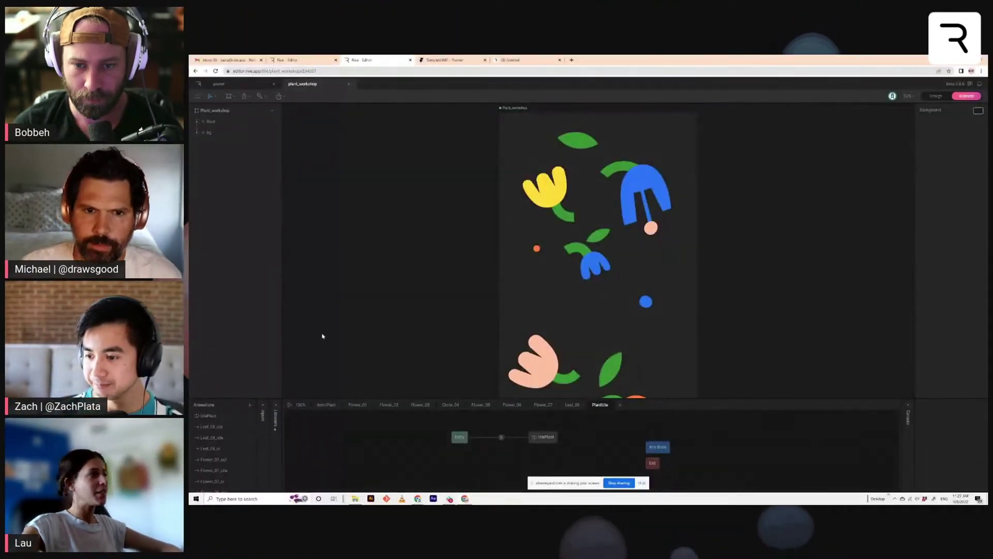
# Expand the root group in the plant_workshop hierarchy and play the ScrollingBehavior state machine with its inputs shown
pyautogui.scroll(-1, 333, 332)
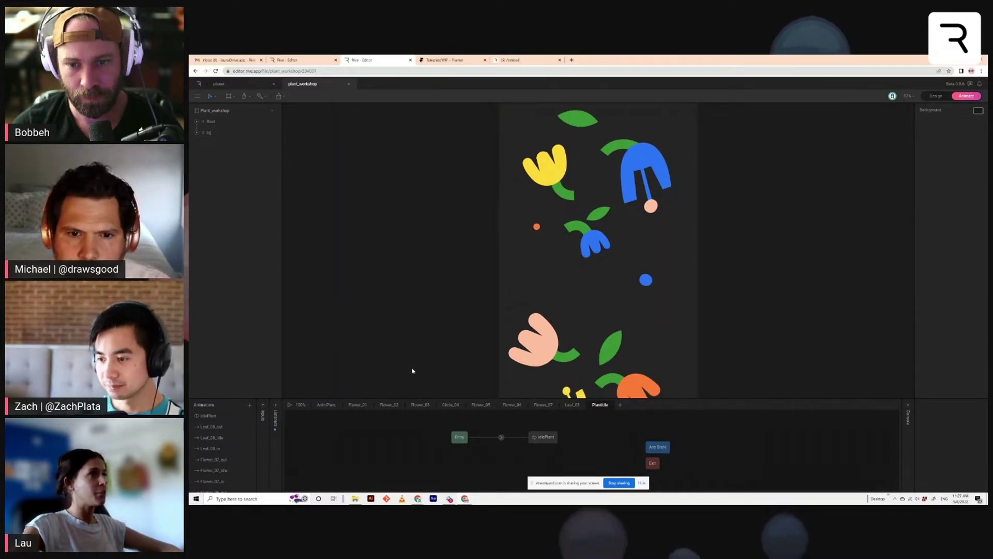
pyautogui.scroll(-5, 221, 408)
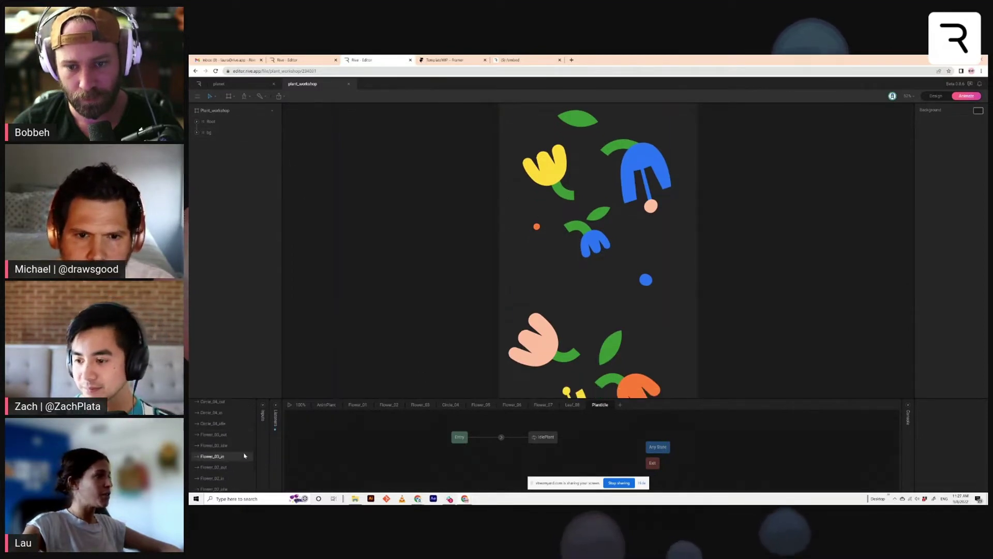
pyautogui.scroll(-4, 223, 445)
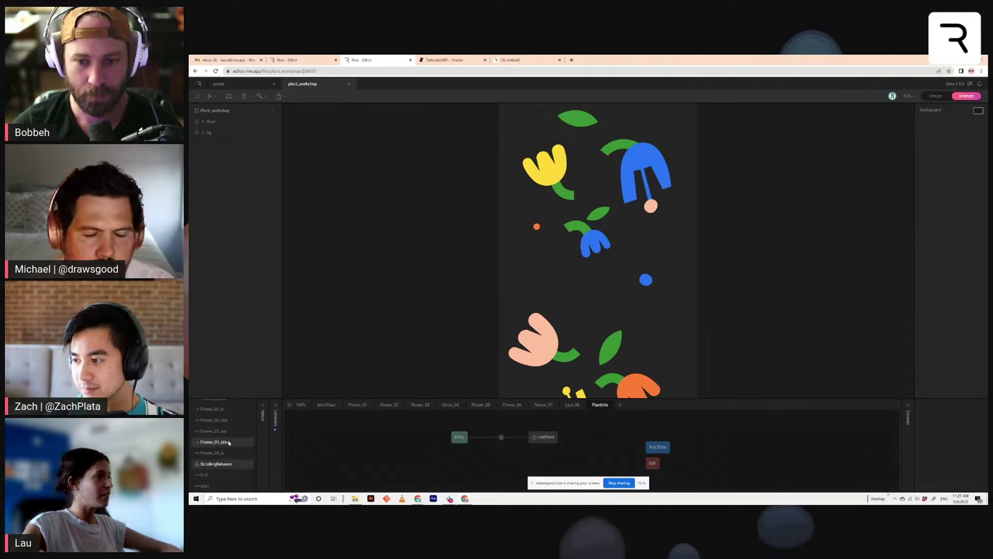
pyautogui.click(197, 122)
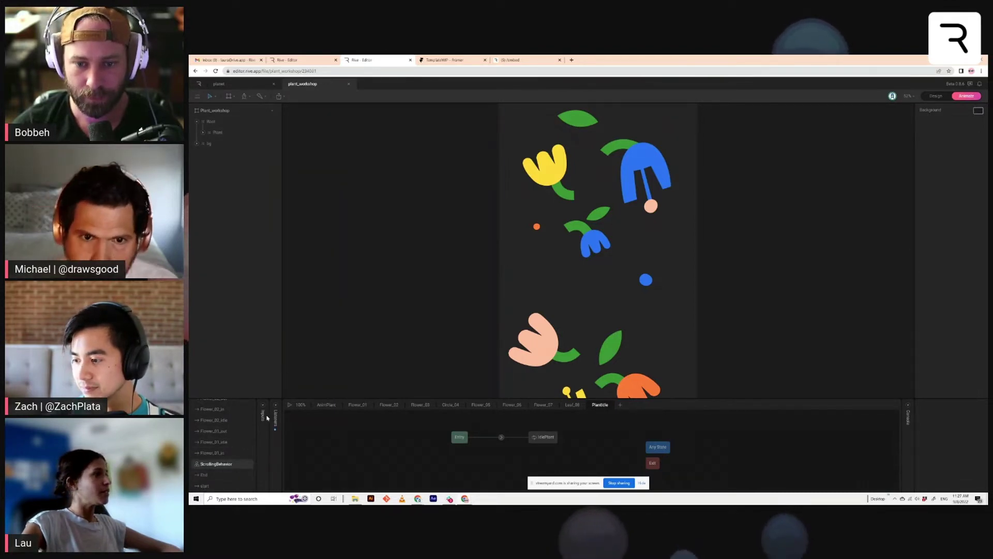
pyautogui.click(265, 411)
pyautogui.click(340, 405)
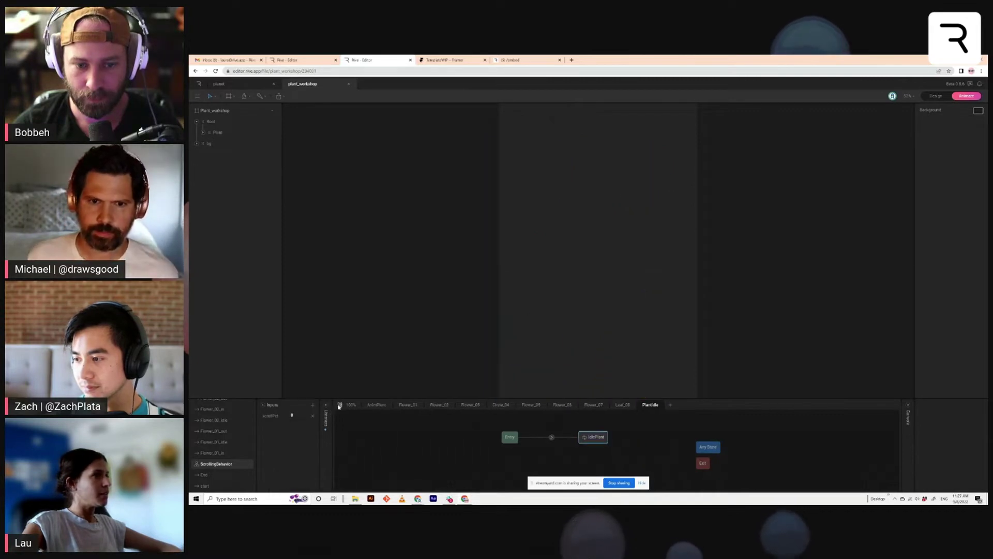
# Scrub the scroll percentage input of the running state machine and reset it to 0
pyautogui.moveTo(294, 416); pyautogui.dragTo(313, 429)
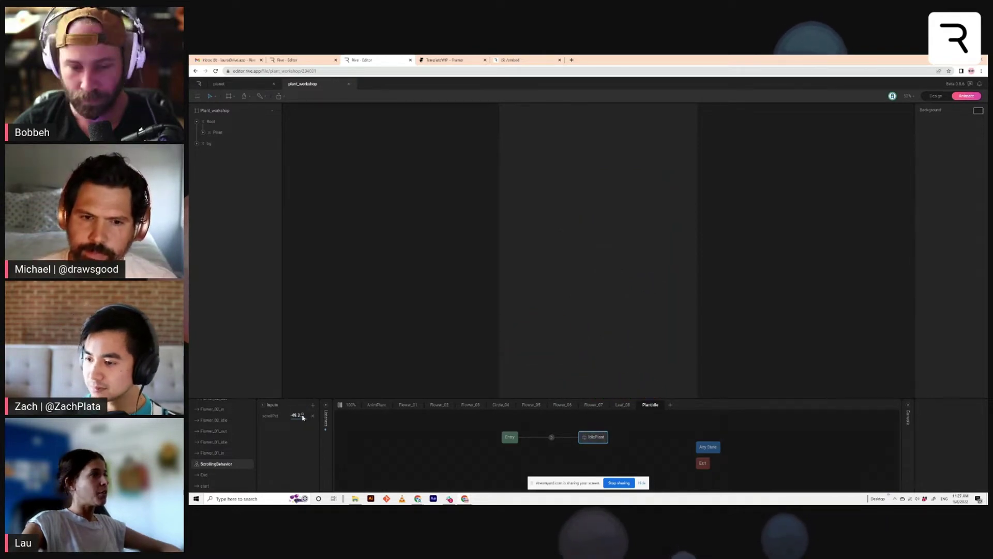
pyautogui.click(302, 414)
pyautogui.write('0')
pyautogui.press('Return')
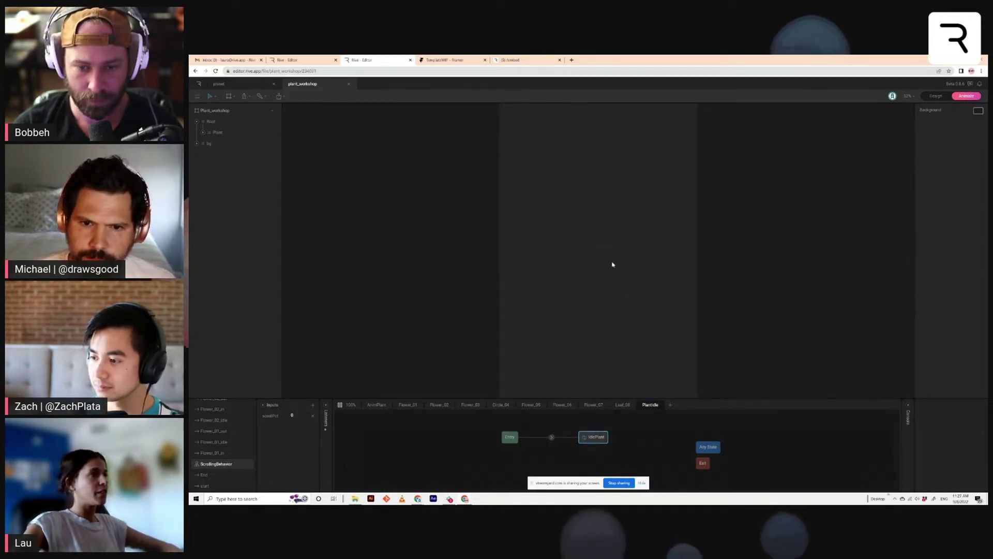
# Expand the Plant group in the hierarchy and stop the state machine playback
pyautogui.scroll(-2, 615, 226)
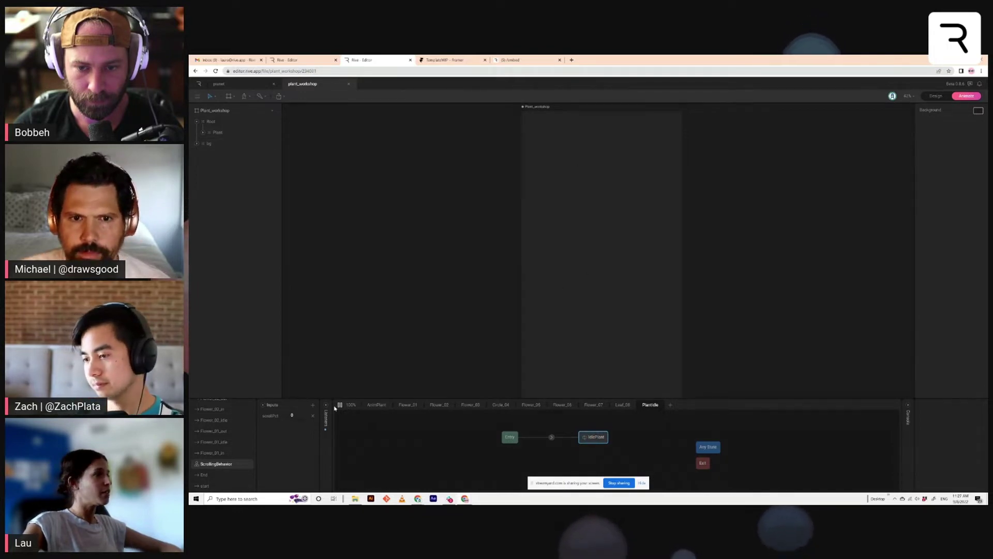
pyautogui.click(202, 133)
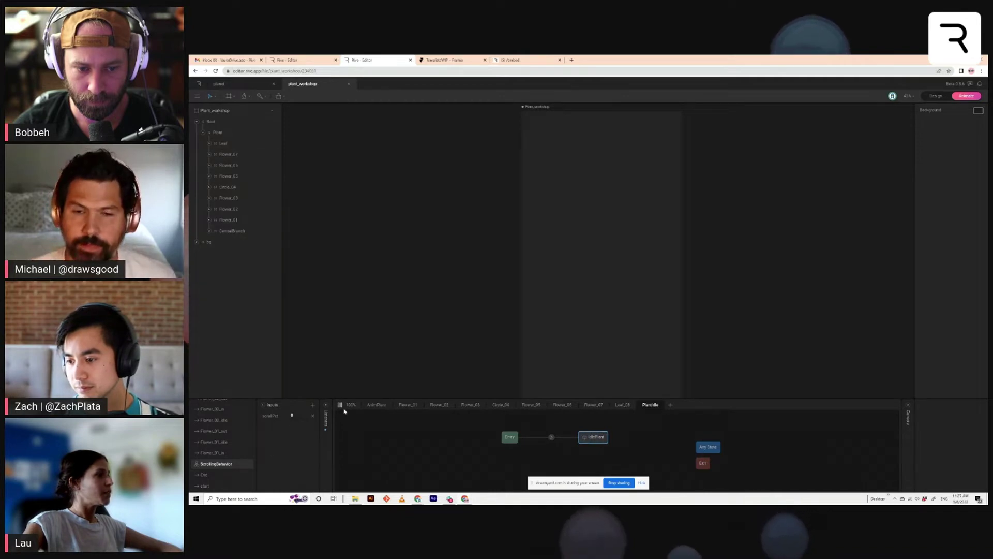
pyautogui.click(341, 407)
# Hide the leaf, circle and all flower groups inside Plant, keeping only the central branch group shown and selected
pyautogui.click(276, 144)
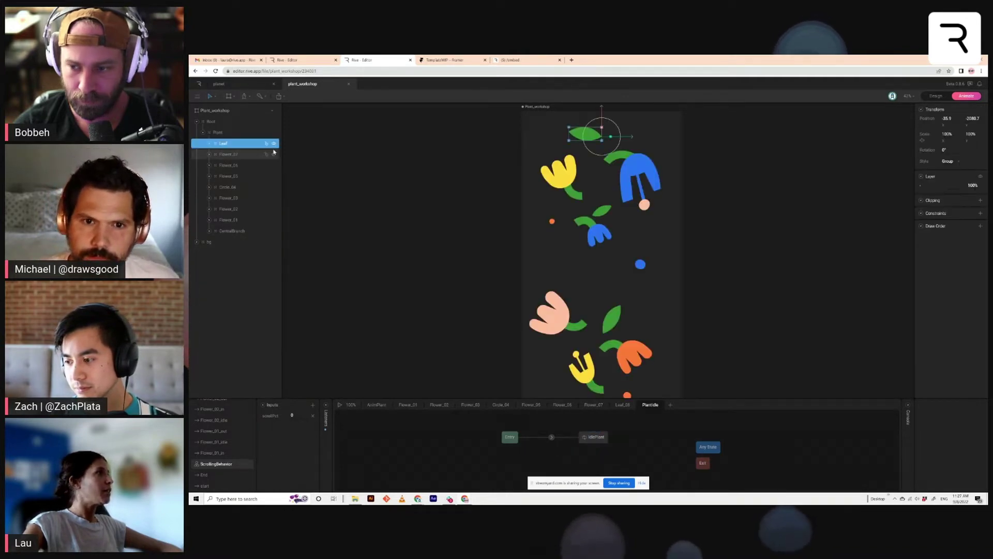
pyautogui.click(274, 154)
pyautogui.click(273, 163)
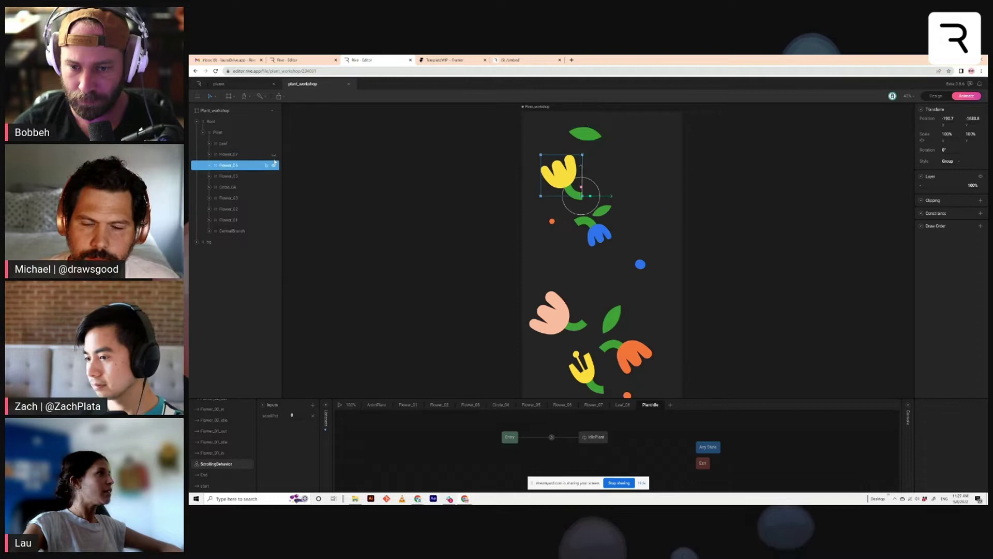
pyautogui.click(274, 143)
pyautogui.click(274, 176)
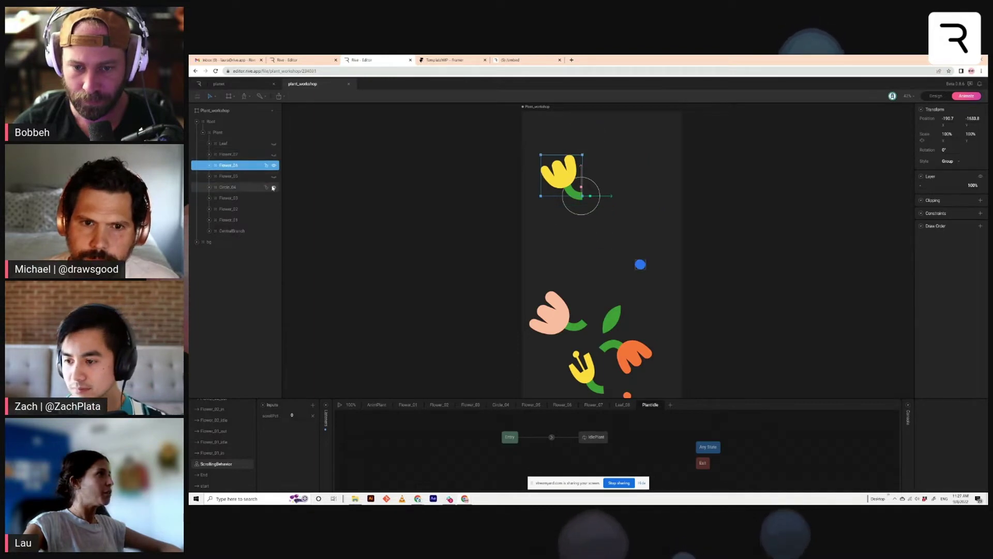
pyautogui.click(273, 187)
pyautogui.click(270, 199)
pyautogui.click(273, 198)
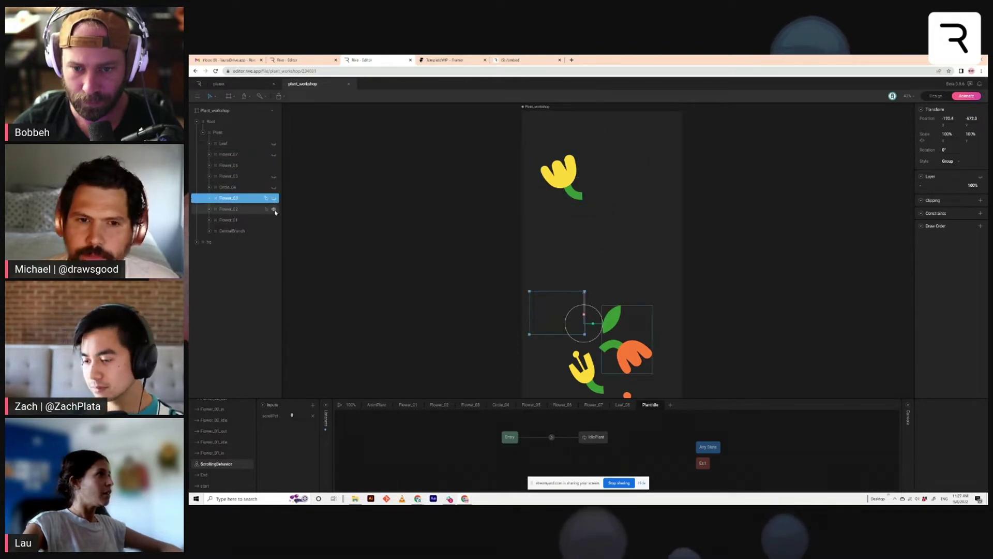
pyautogui.click(273, 209)
pyautogui.click(274, 220)
pyautogui.click(248, 234)
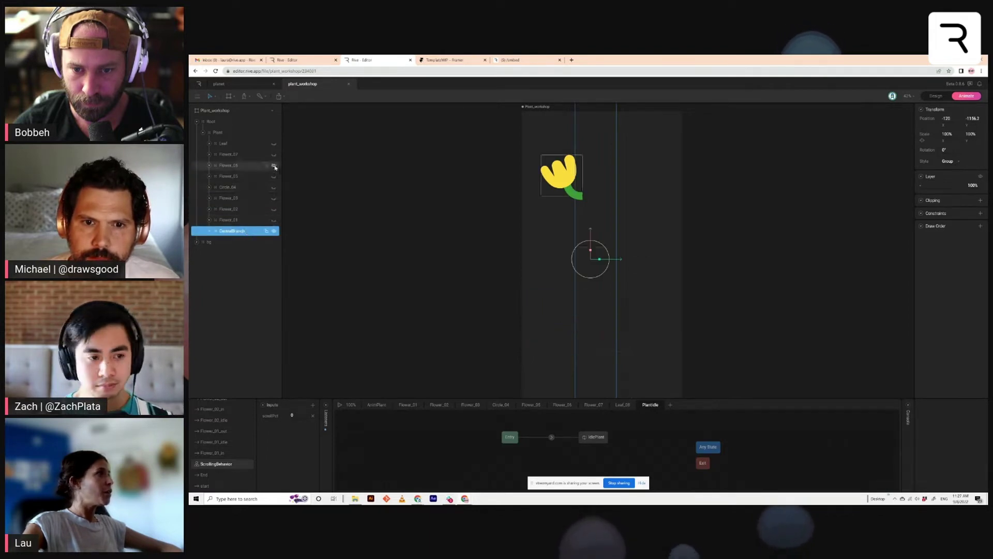
pyautogui.click(273, 165)
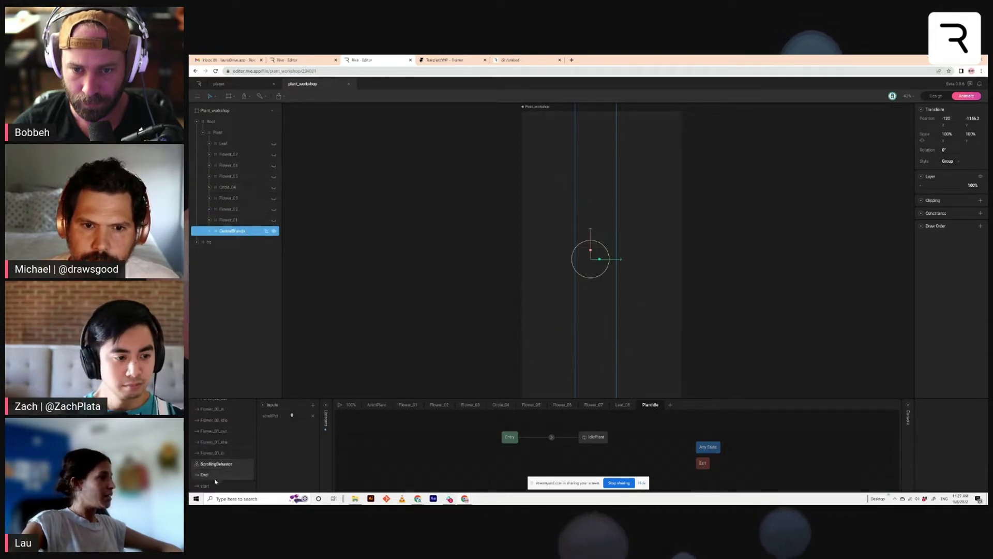
# Open the End animation, select the central branch's key and show its stroke's trim path options
pyautogui.click(212, 474)
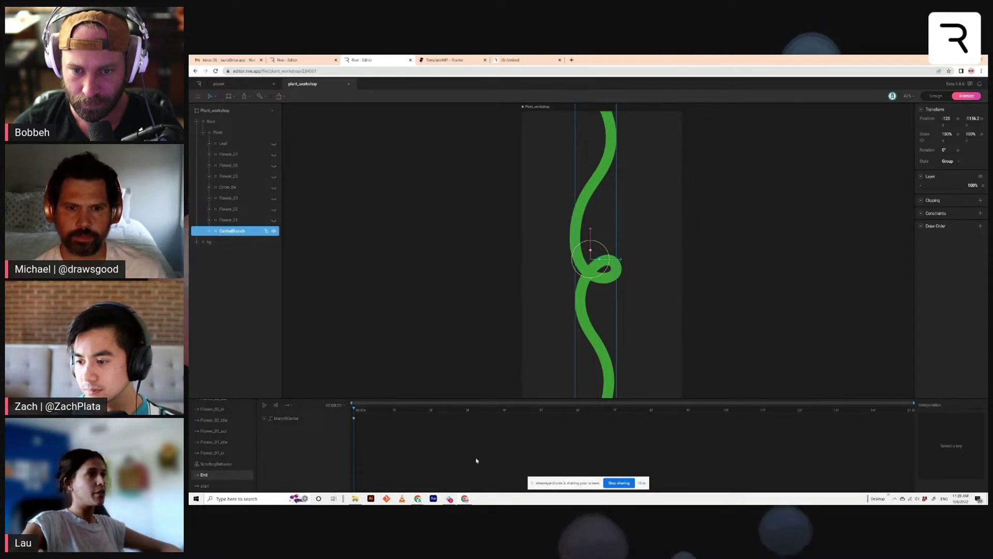
pyautogui.click(353, 419)
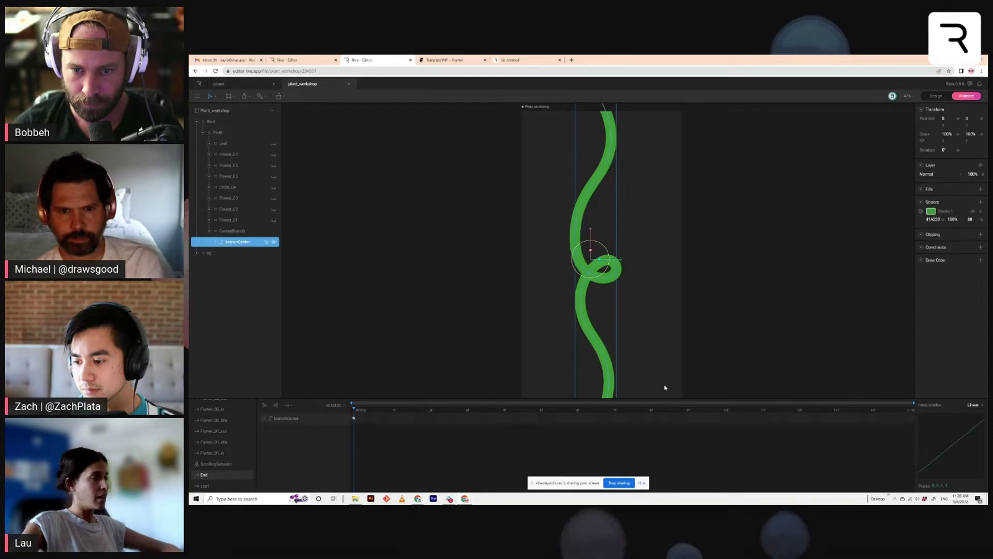
pyautogui.click(921, 212)
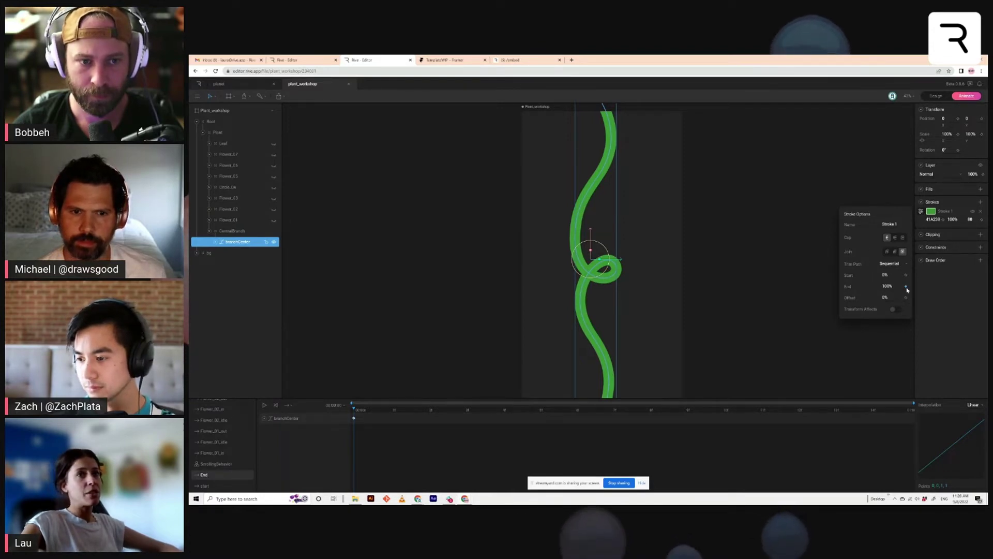
# Open the start animation, select the central branch's key and show its stroke's trim path options
pyautogui.click(215, 485)
pyautogui.click(354, 419)
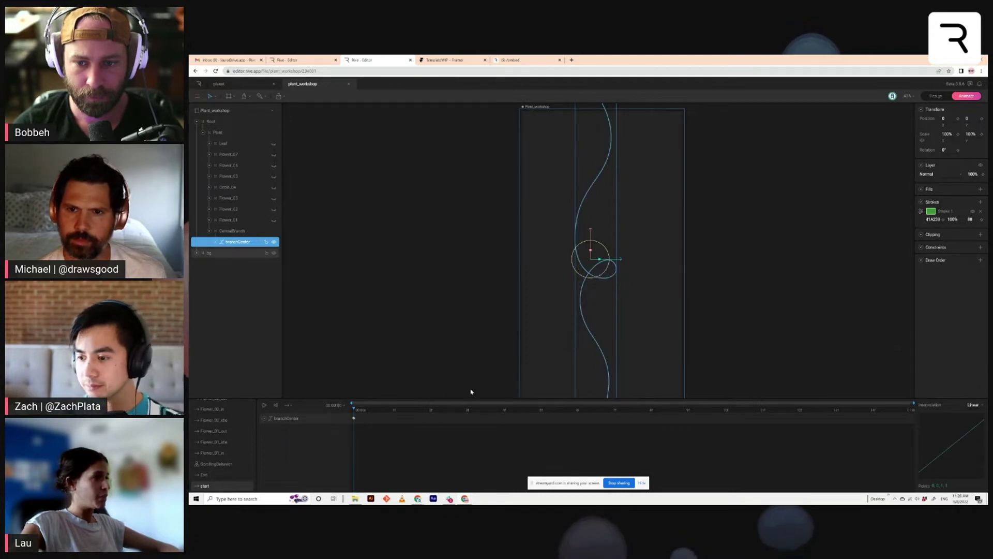
pyautogui.click(921, 212)
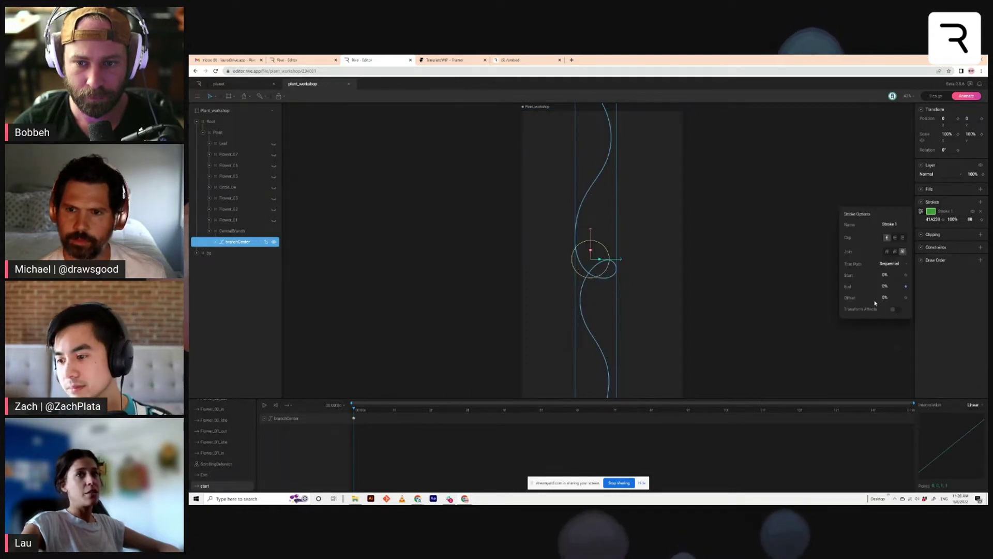
# Open the AnimPlant layer of ScrollingBehavior in an enlarged graph area and inspect its Blend state's settings
pyautogui.click(226, 465)
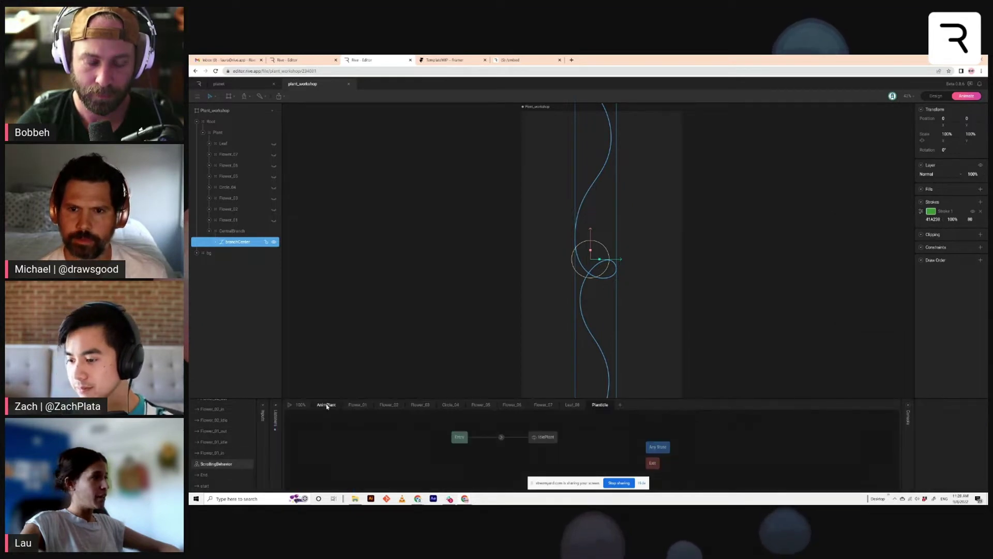
pyautogui.click(326, 405)
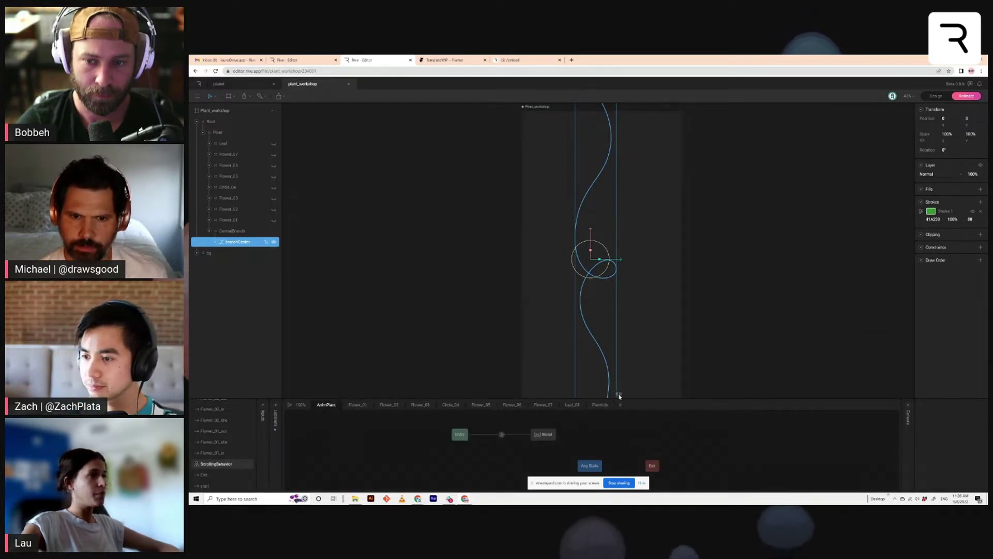
pyautogui.moveTo(624, 399); pyautogui.dragTo(628, 336)
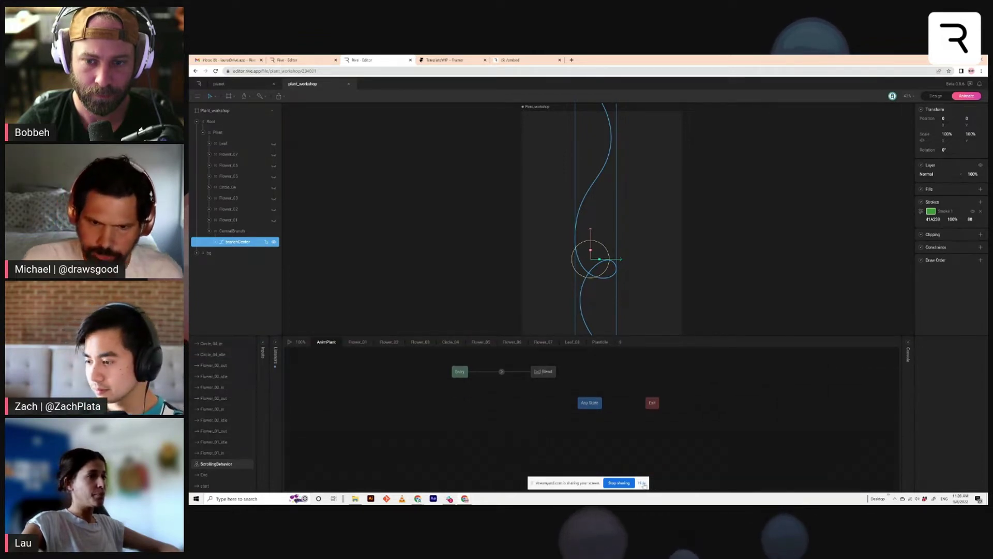
pyautogui.click(543, 372)
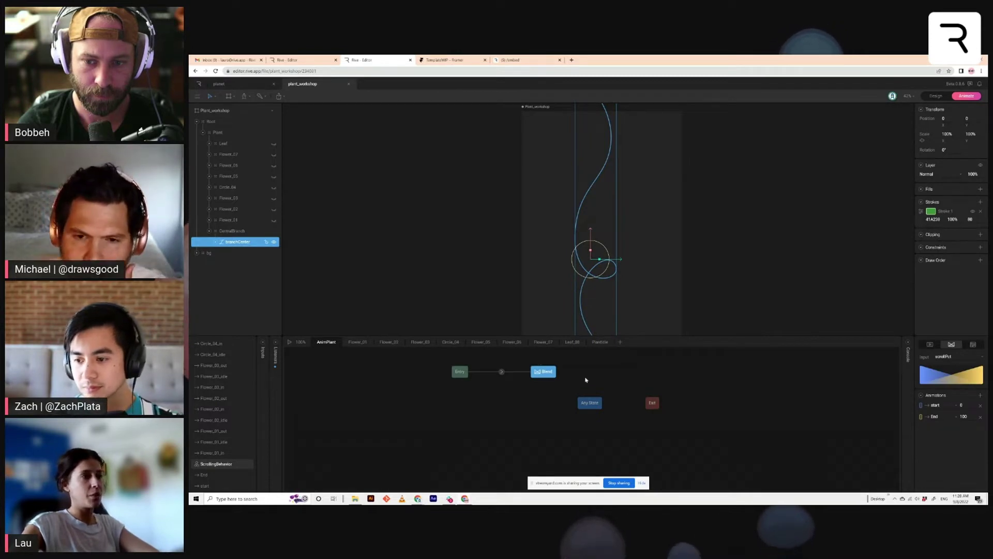
# Replace AnimPlant's Blend state with a start animation state connected from the repositioned Entry, and convert it to a 1D blend state
pyautogui.press('Delete')
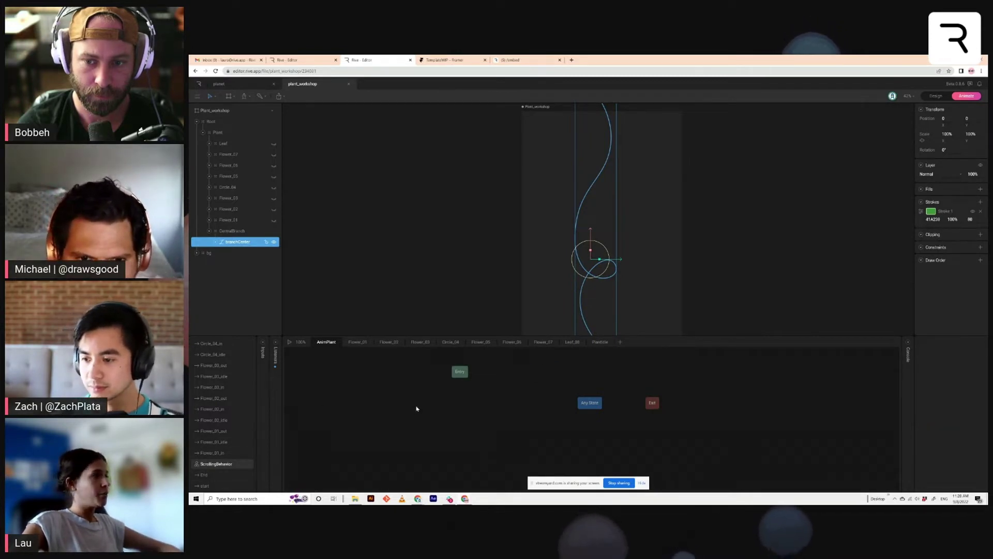
pyautogui.moveTo(453, 371); pyautogui.dragTo(361, 390)
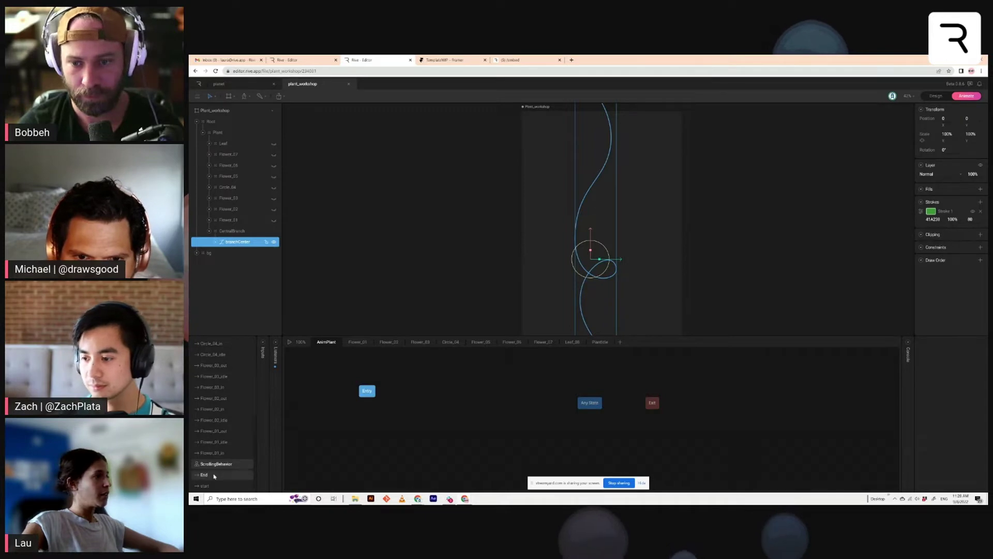
pyautogui.moveTo(221, 486); pyautogui.dragTo(443, 393)
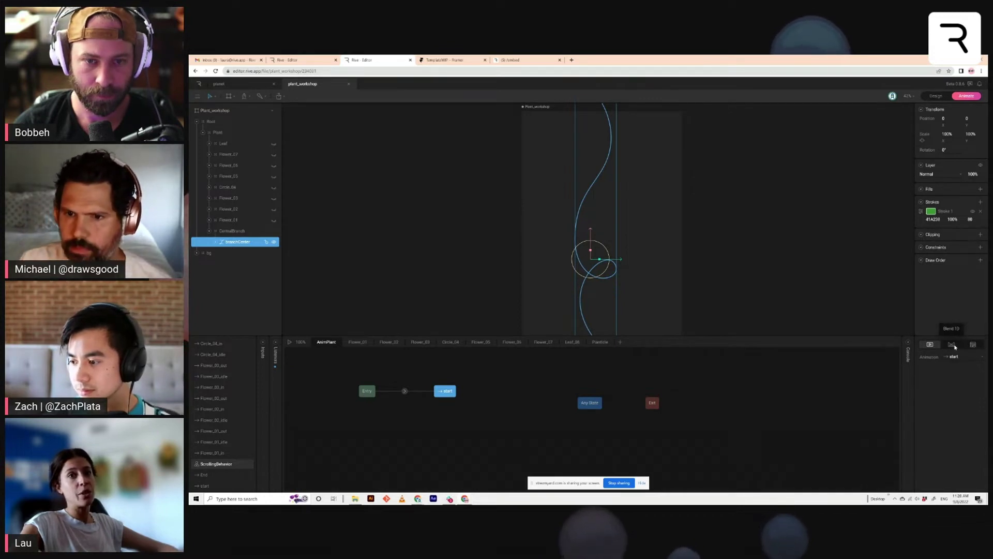
pyautogui.click(952, 345)
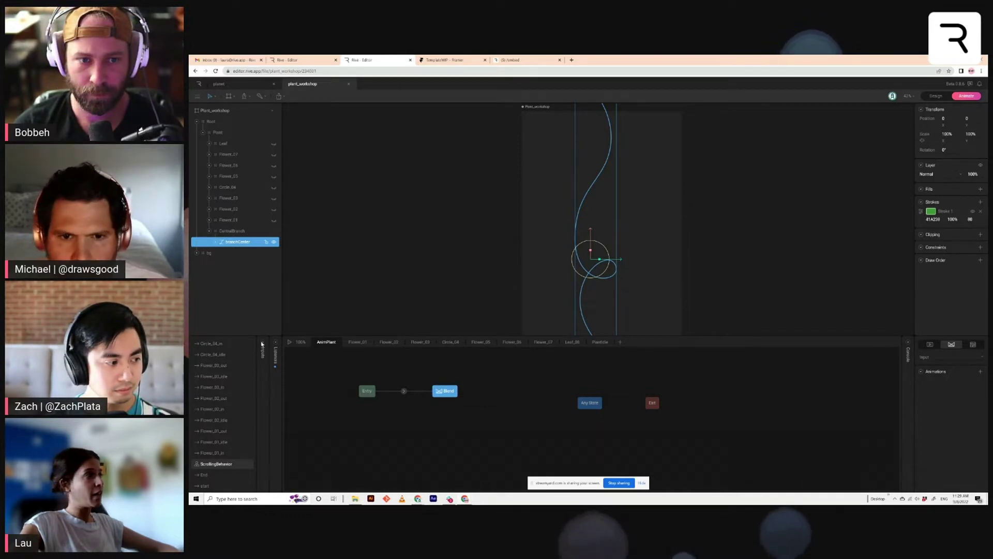
# Show the state machine's inputs, add a number input and remove it again
pyautogui.click(262, 352)
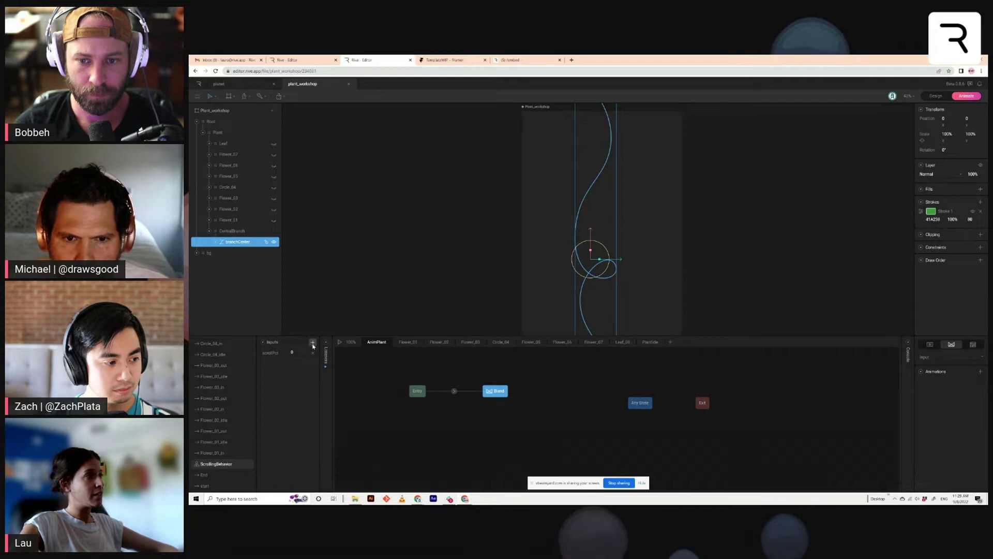
pyautogui.click(313, 342)
pyautogui.click(326, 361)
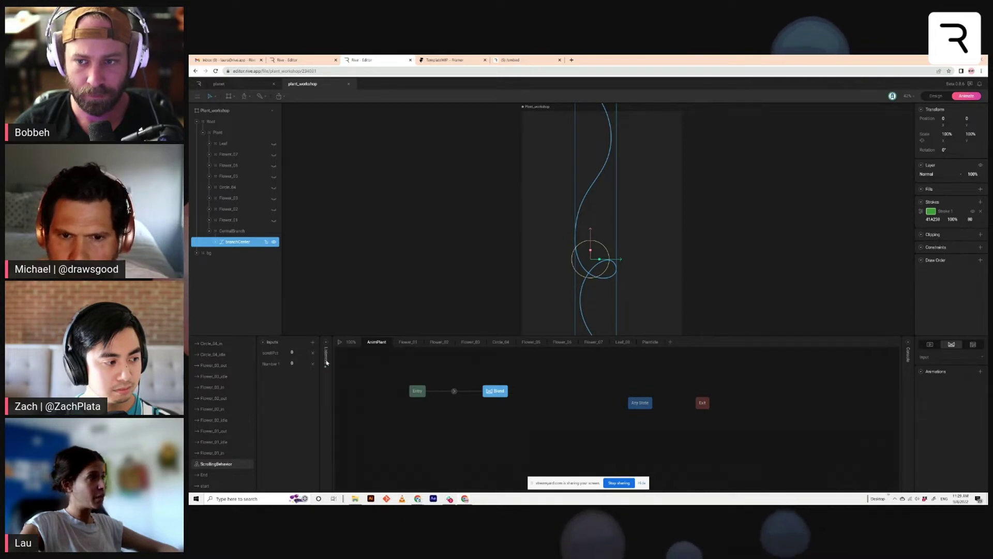
pyautogui.click(312, 363)
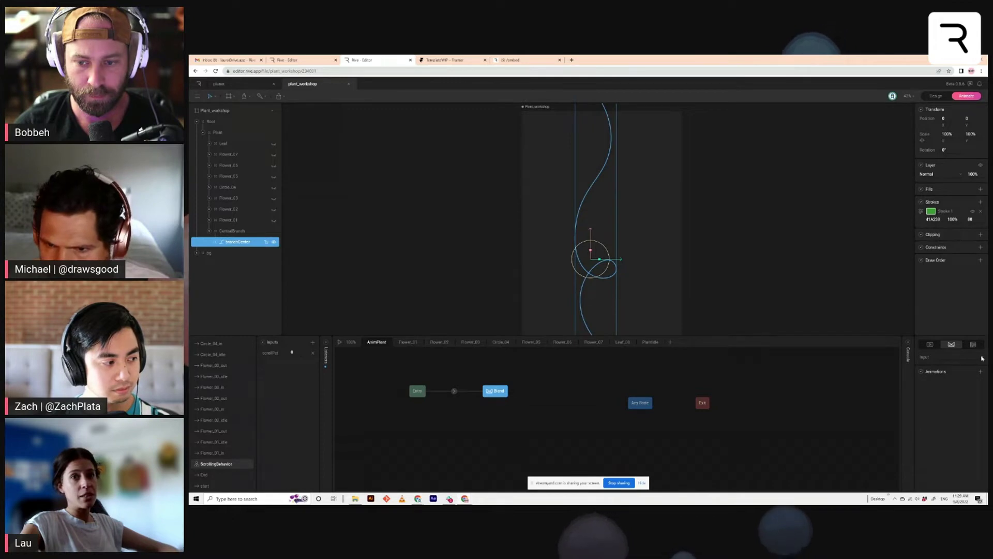
# Set the blend state's input to scrollPct and add the start animation to its animations list
pyautogui.click(982, 357)
pyautogui.click(958, 367)
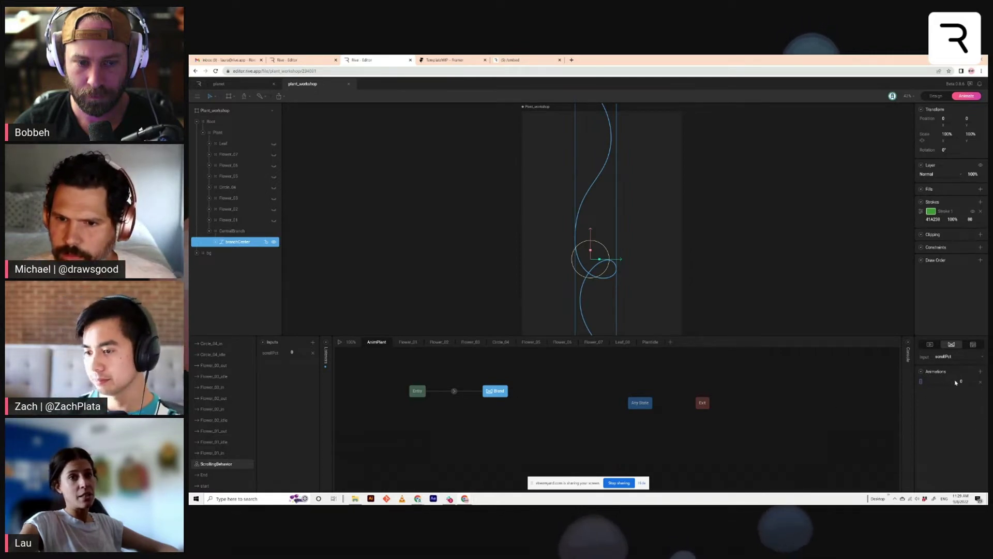
pyautogui.click(956, 382)
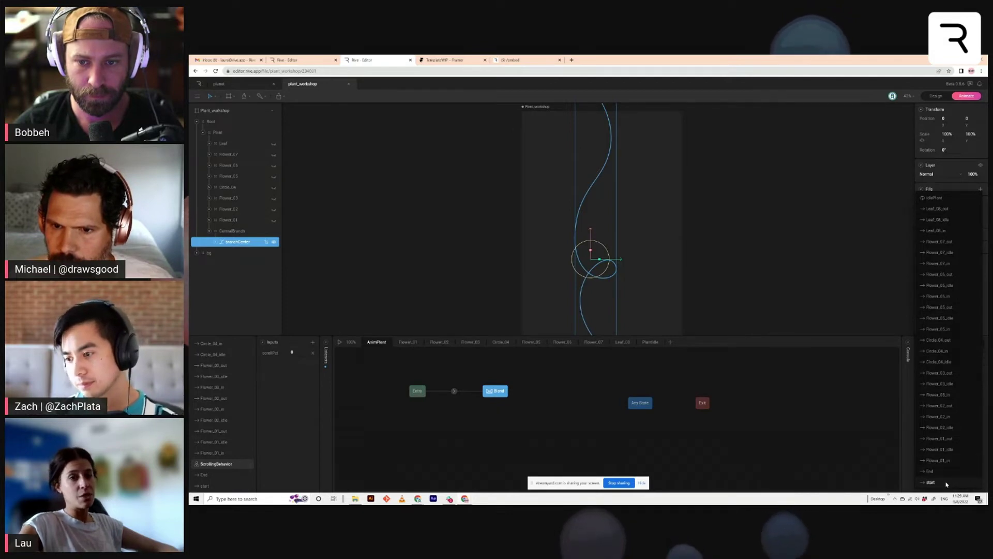
pyautogui.click(946, 483)
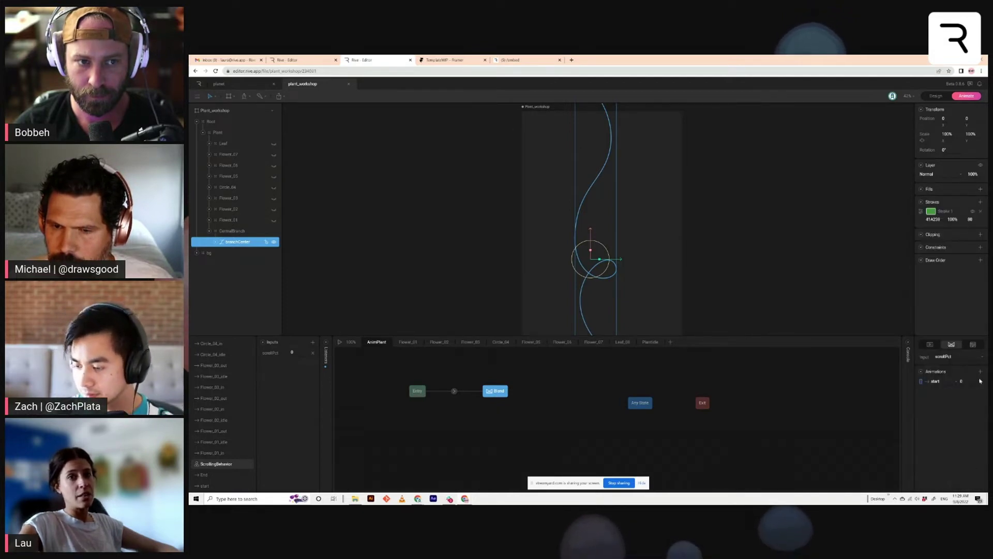
# Add the End animation to the blend state with a blend value of 100
pyautogui.click(980, 371)
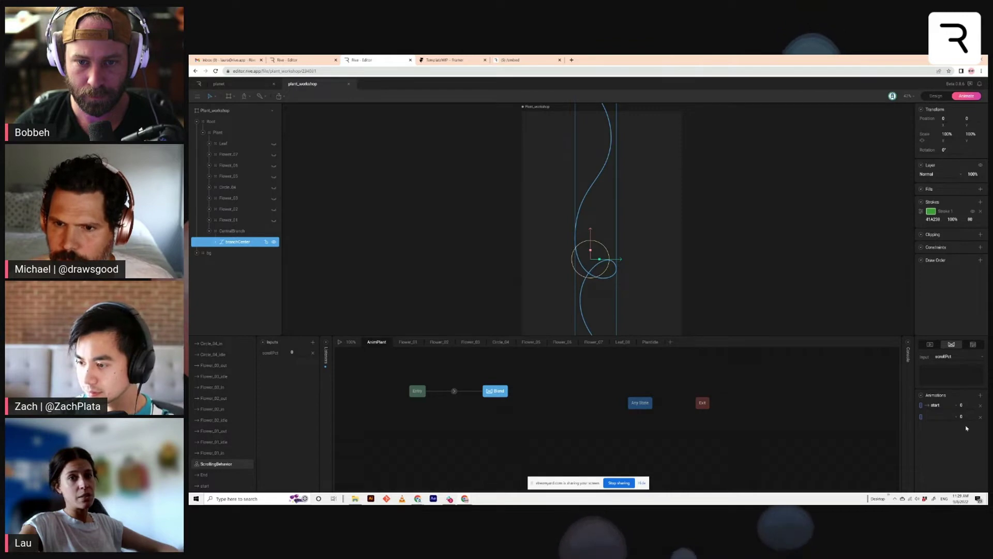
pyautogui.click(956, 419)
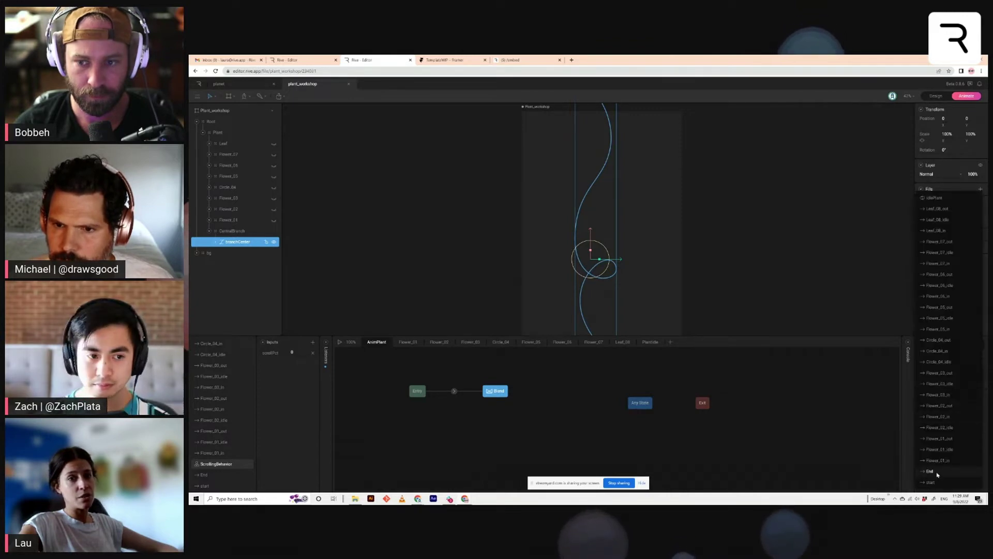
pyautogui.click(937, 474)
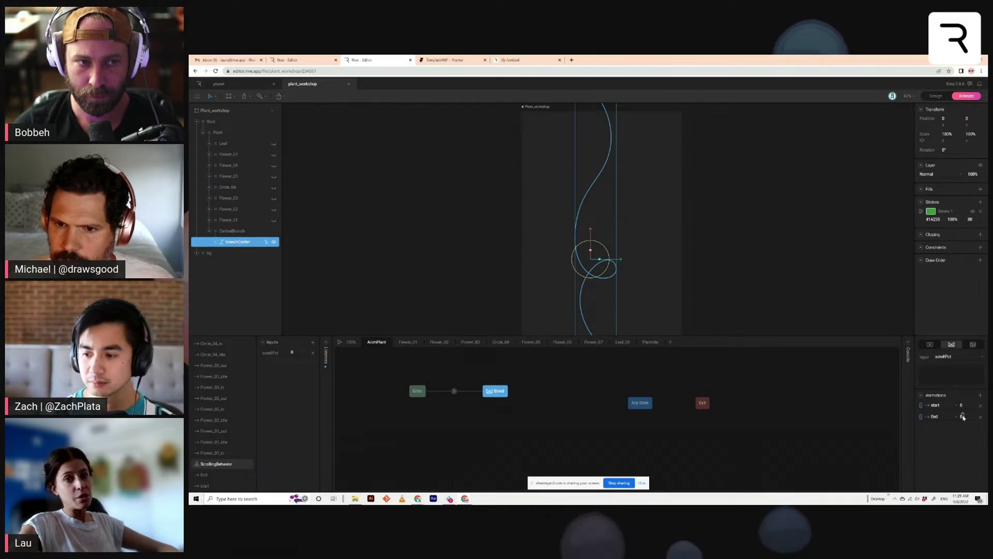
pyautogui.click(962, 416)
pyautogui.write('100')
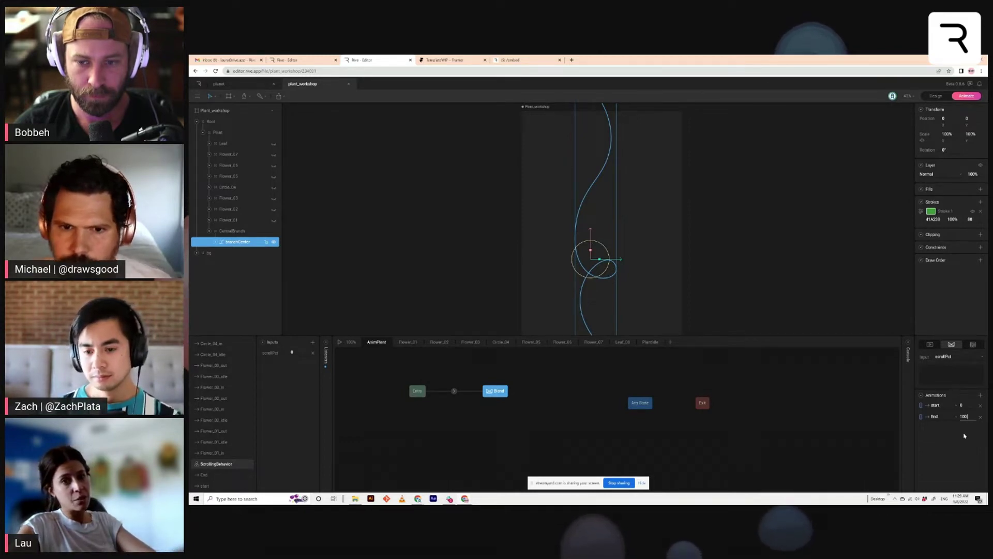
pyautogui.press('Return')
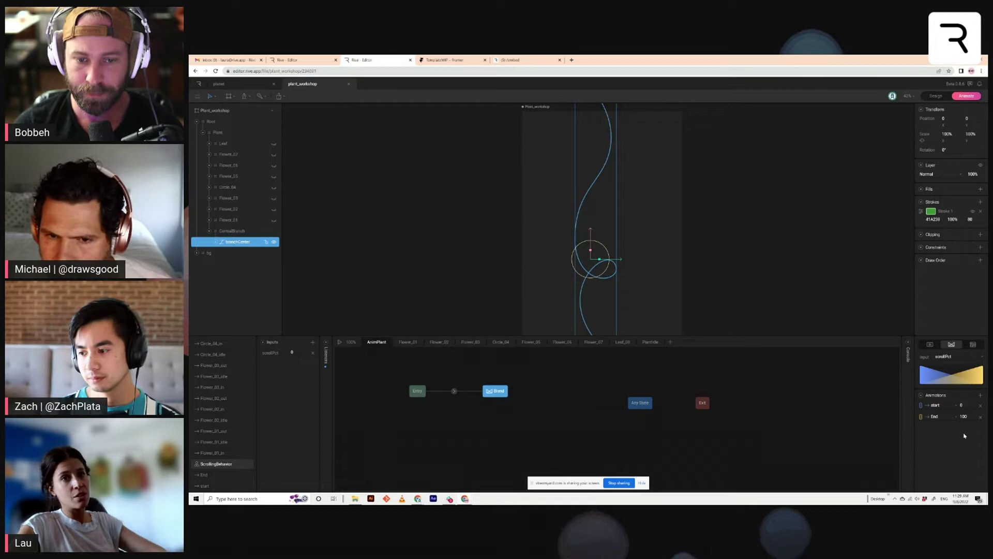
# Play the state machine with scrollPct raised past 100 and unhide the Flower_01 group
pyautogui.click(339, 342)
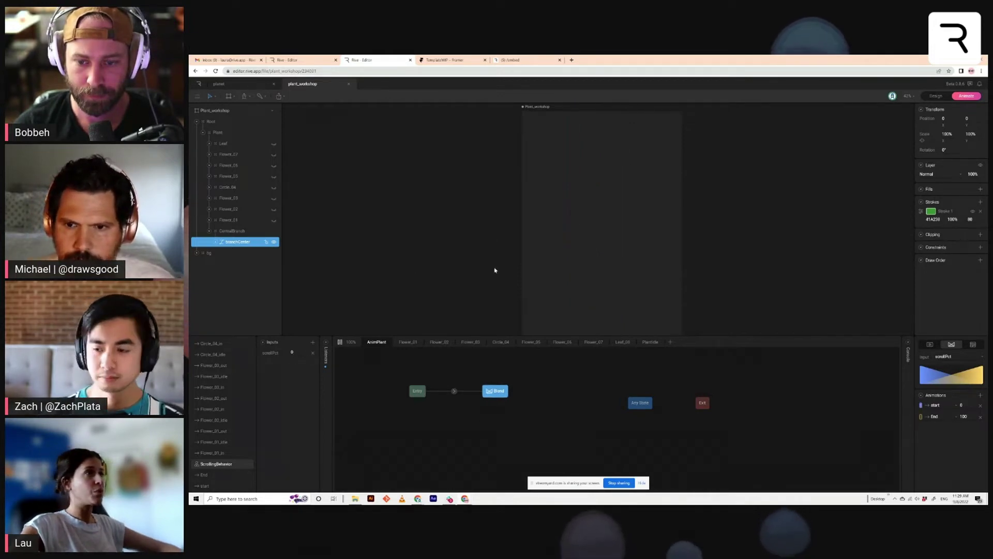
pyautogui.scroll(-2, 547, 245)
pyautogui.moveTo(520, 280); pyautogui.dragTo(527, 237)
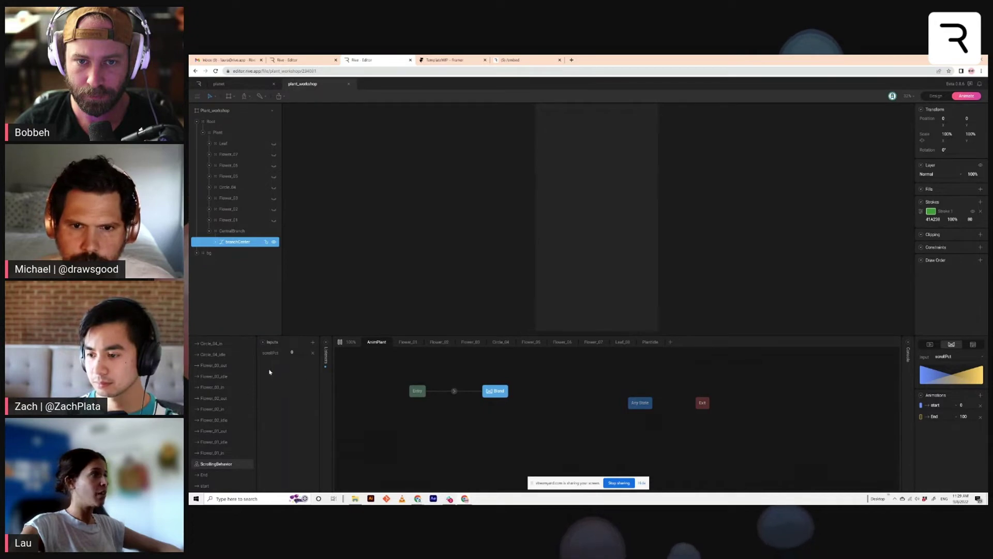
pyautogui.moveTo(292, 352); pyautogui.dragTo(295, 321)
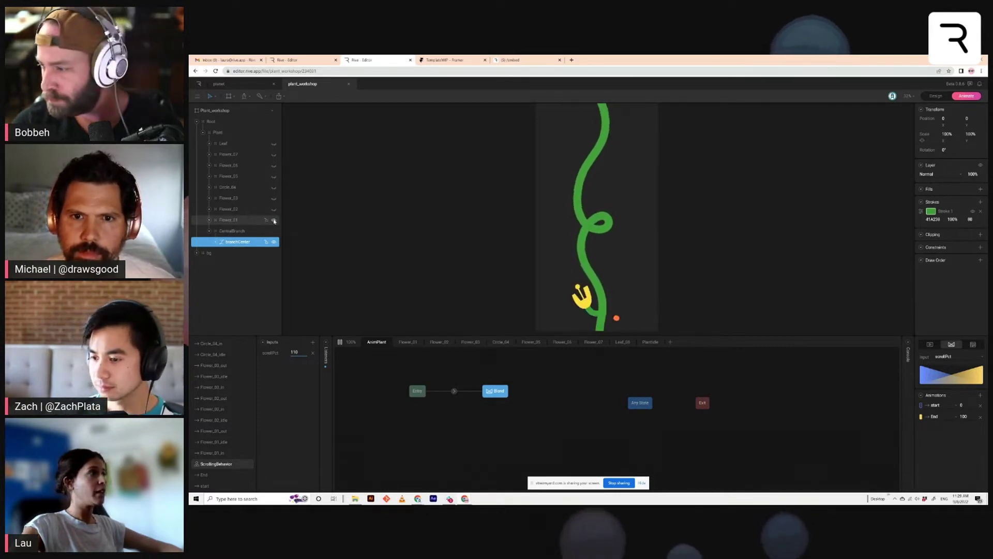
# Look through the Flower_01, Flower_02, Flower_03, Circle_04 and Flower_05 layers' state graphs and return to Flower_01
pyautogui.click(408, 342)
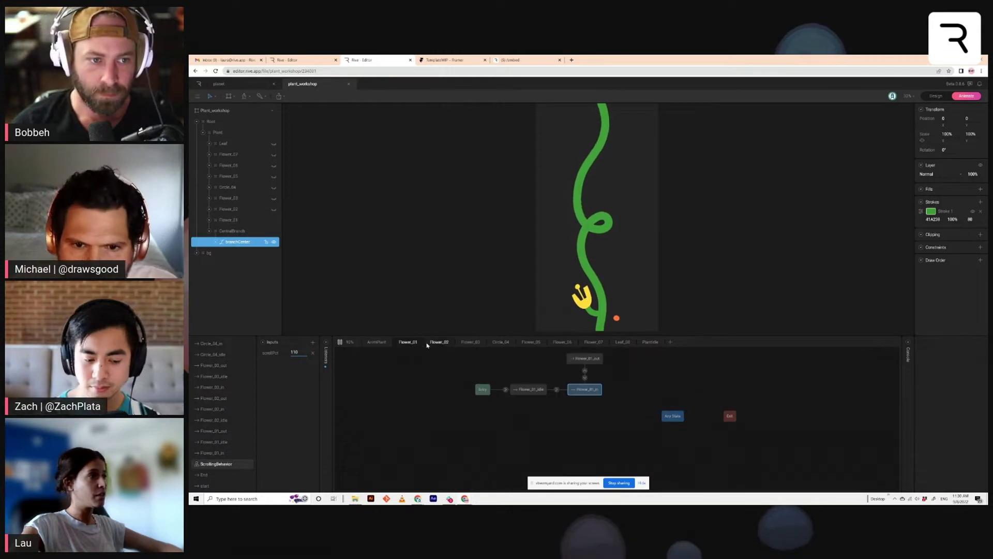
pyautogui.click(439, 342)
pyautogui.click(471, 343)
pyautogui.click(501, 342)
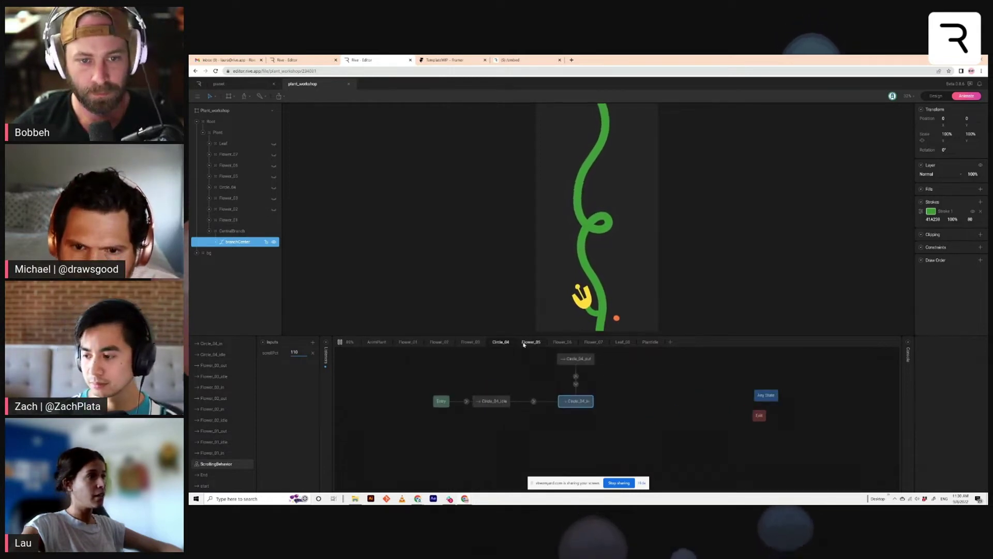
pyautogui.click(531, 343)
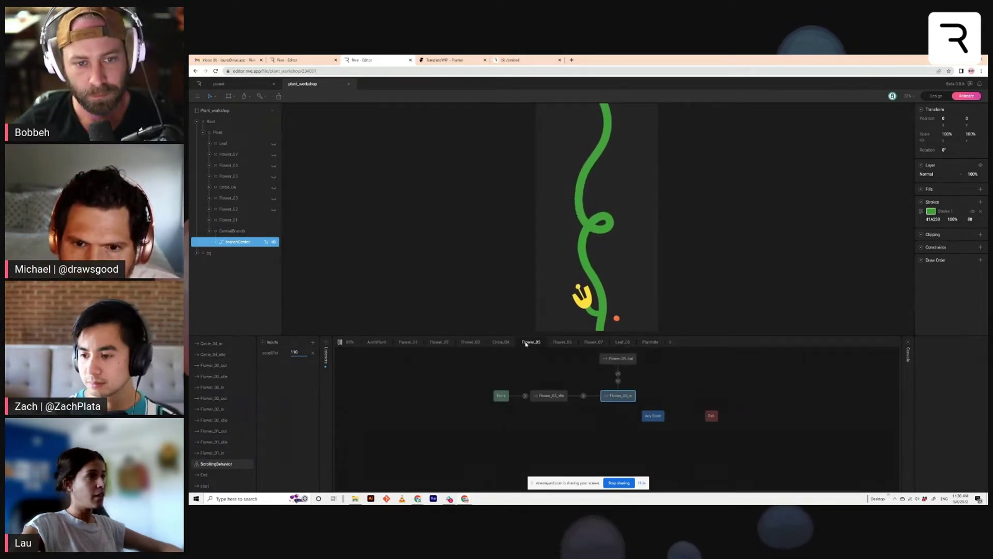
pyautogui.click(408, 343)
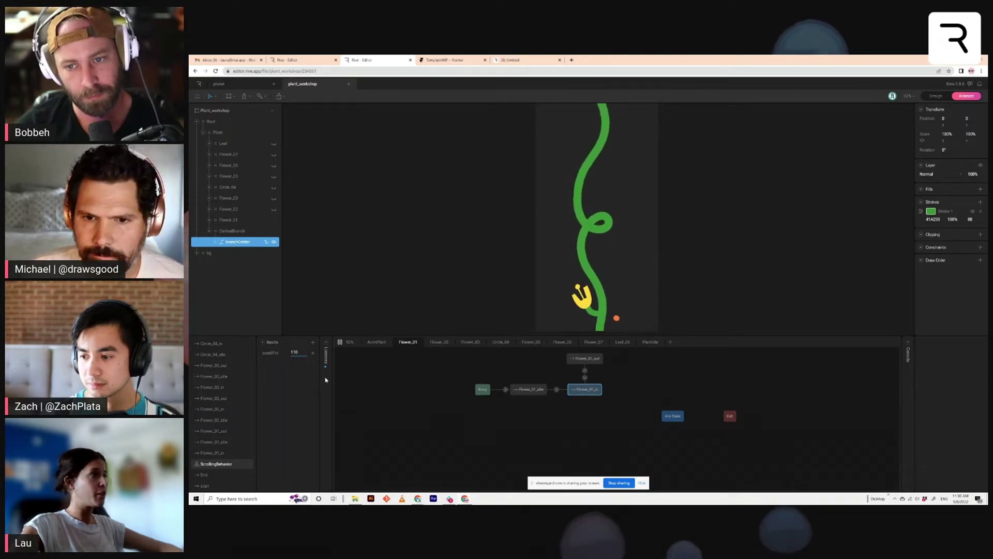
# Lower scrollPct to 0 during playback to preview how the Flower_01 layer's states switch
pyautogui.moveTo(297, 373); pyautogui.dragTo(305, 383)
pyautogui.click(298, 352)
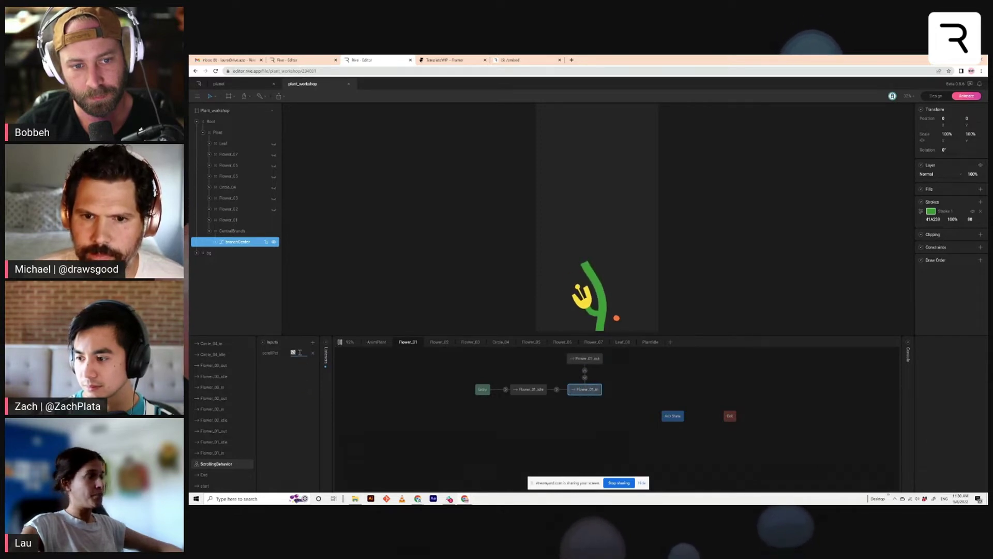
pyautogui.write('0')
pyautogui.press('Return')
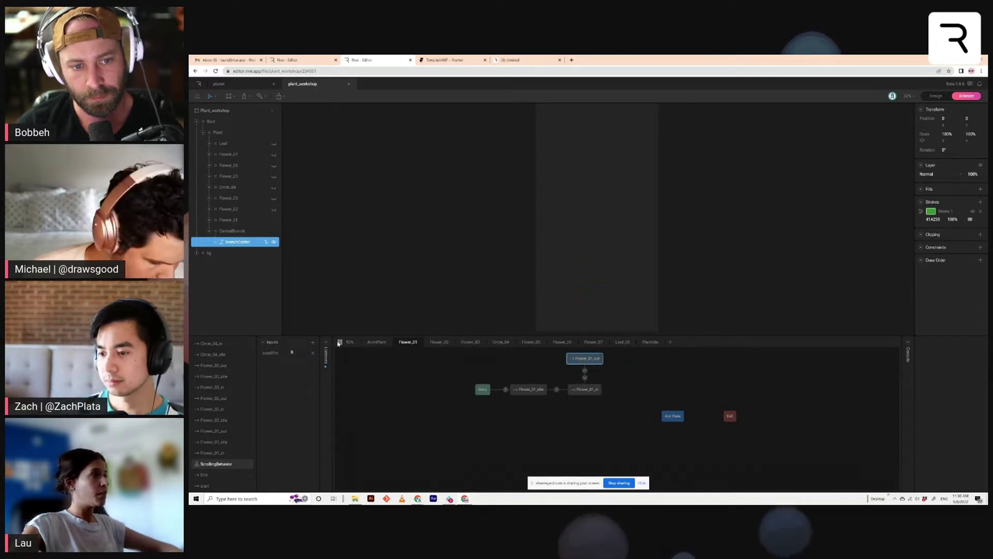
# Move the Flower_01 layer's Entry, idle, in and out states together, away from Any State and Exit
pyautogui.moveTo(648, 364); pyautogui.dragTo(454, 411)
pyautogui.moveTo(622, 351); pyautogui.dragTo(436, 410)
pyautogui.moveTo(578, 397); pyautogui.dragTo(547, 415)
pyautogui.click(598, 411)
# Open the Flower_01_in, Flower_01_out and Flower_01_idle animations in turn and scrub through their timelines
pyautogui.click(231, 453)
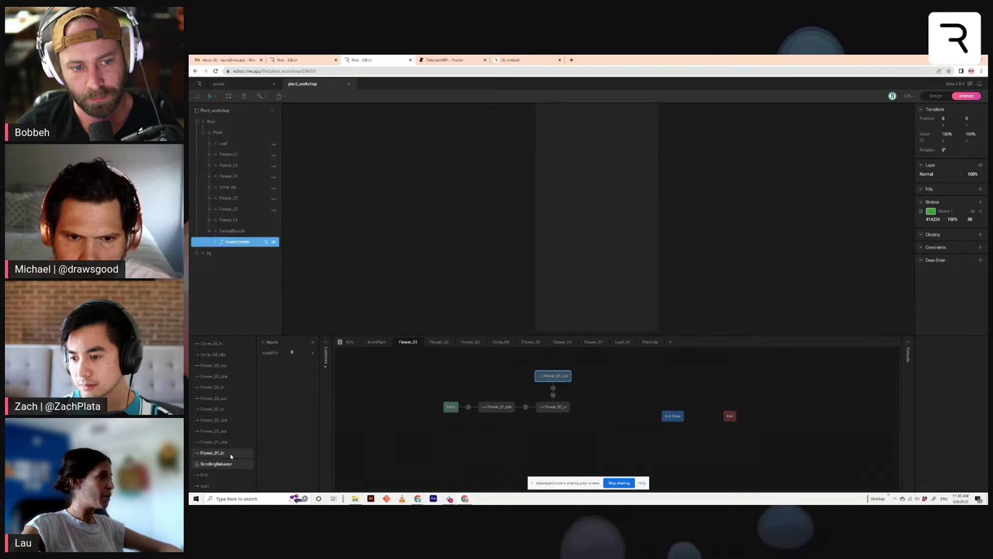
pyautogui.moveTo(383, 348); pyautogui.dragTo(671, 397)
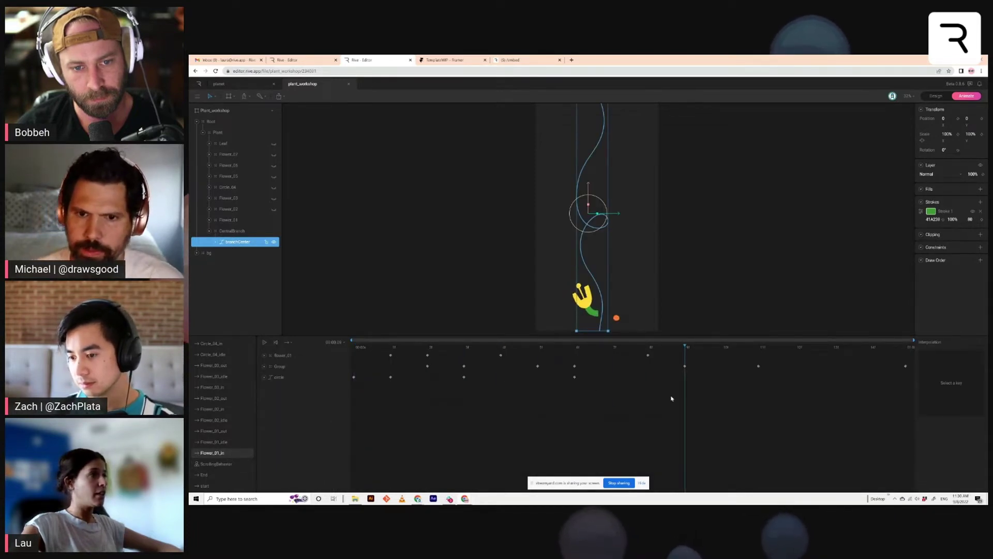
pyautogui.click(214, 431)
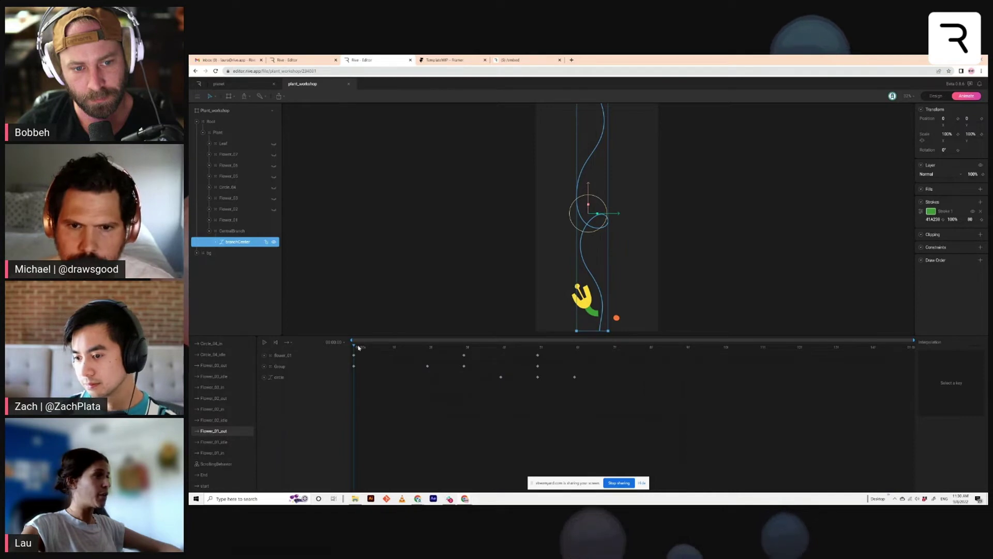
pyautogui.moveTo(359, 347); pyautogui.dragTo(388, 374)
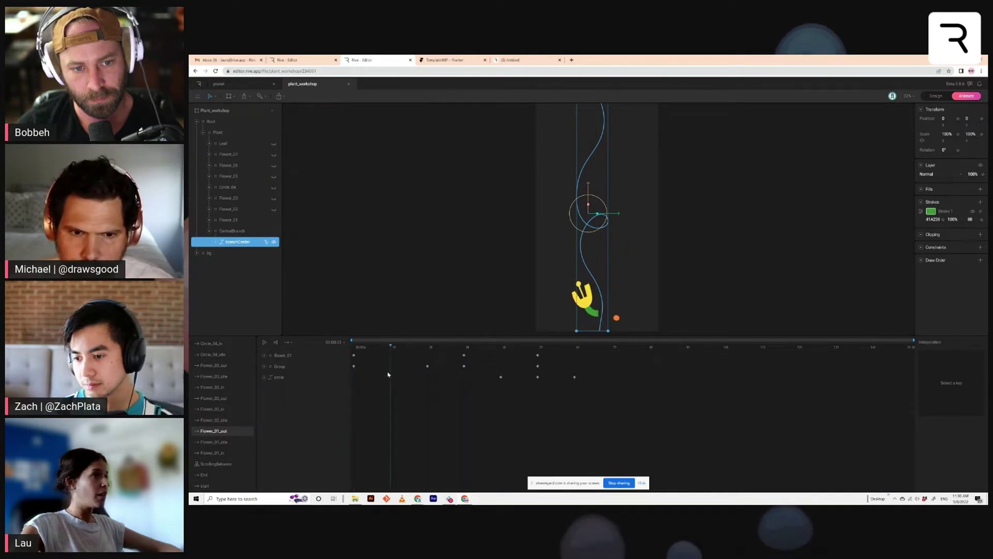
pyautogui.click(217, 442)
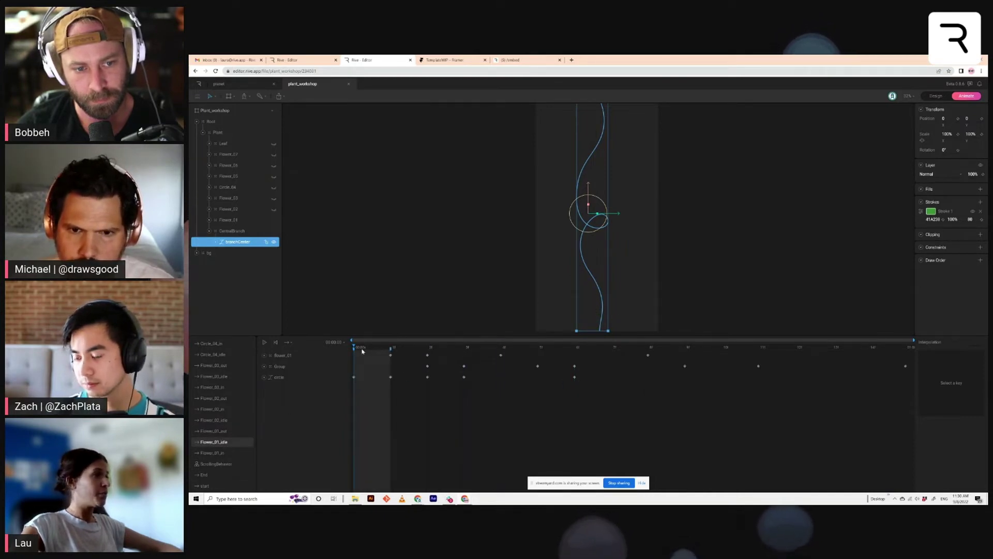
pyautogui.moveTo(356, 348); pyautogui.dragTo(395, 364)
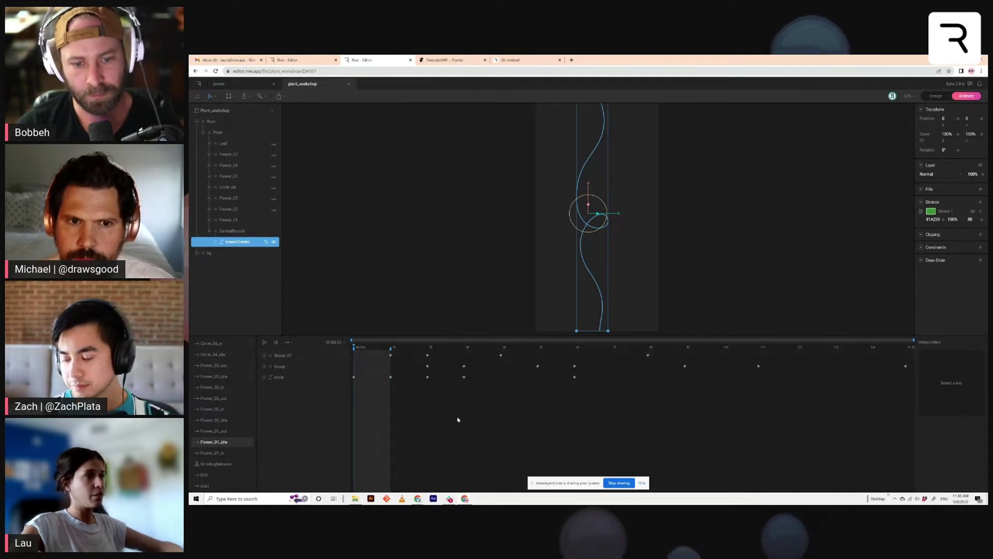
# Return to ScrollingBehavior, play it and raise scrollPct until the Flower_01 layer enters its Flower_01_in state
pyautogui.click(225, 464)
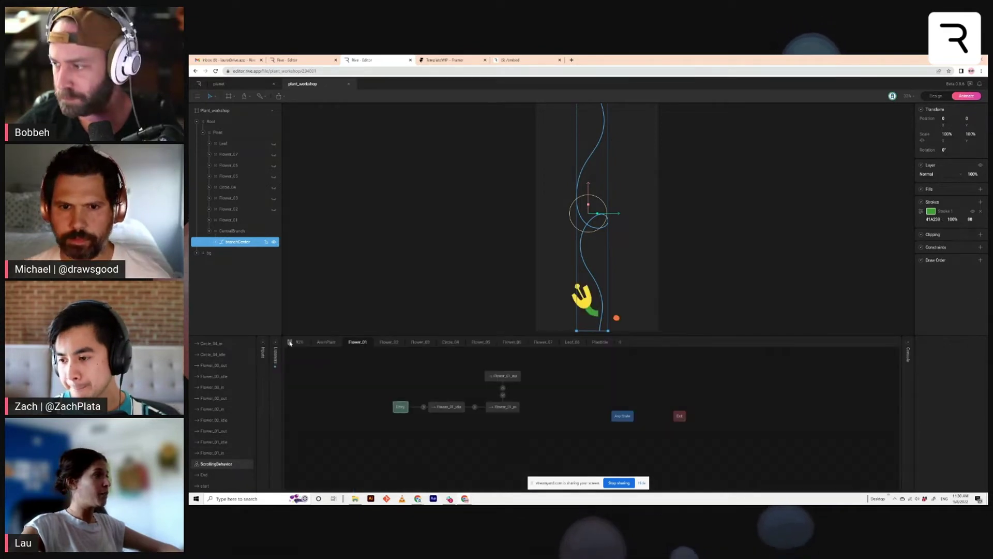
pyautogui.click(265, 347)
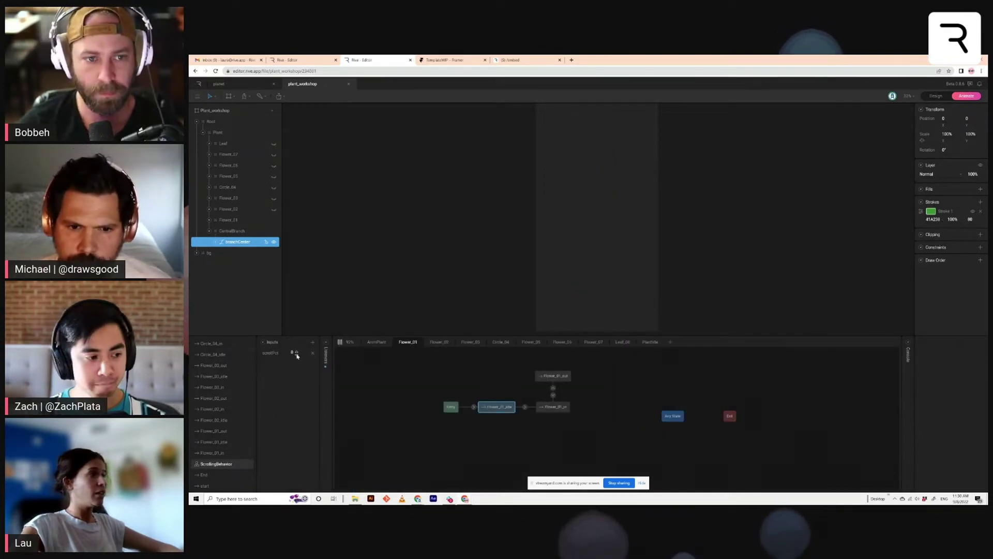
pyautogui.moveTo(296, 356); pyautogui.dragTo(299, 351)
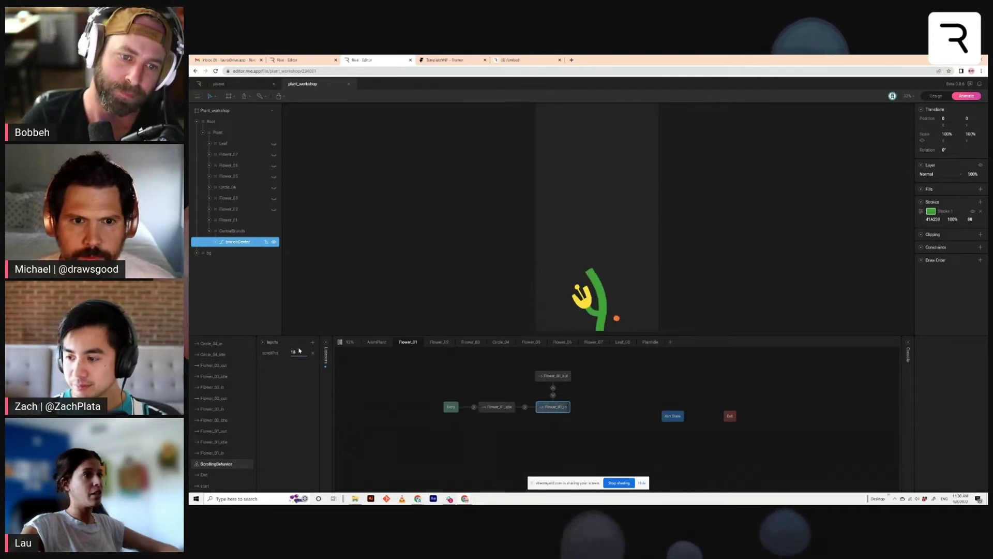
# Spread out the Flower_01 graph by moving Entry, Flower_01_idle and Flower_01_out farther from the Flower_01_in state
pyautogui.moveTo(414, 386); pyautogui.dragTo(465, 413)
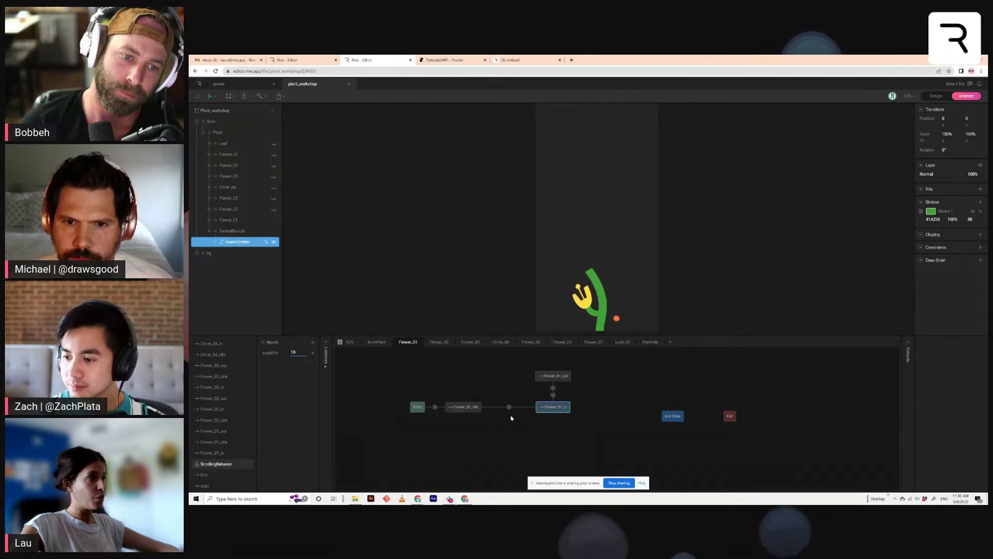
pyautogui.moveTo(566, 375); pyautogui.dragTo(565, 364)
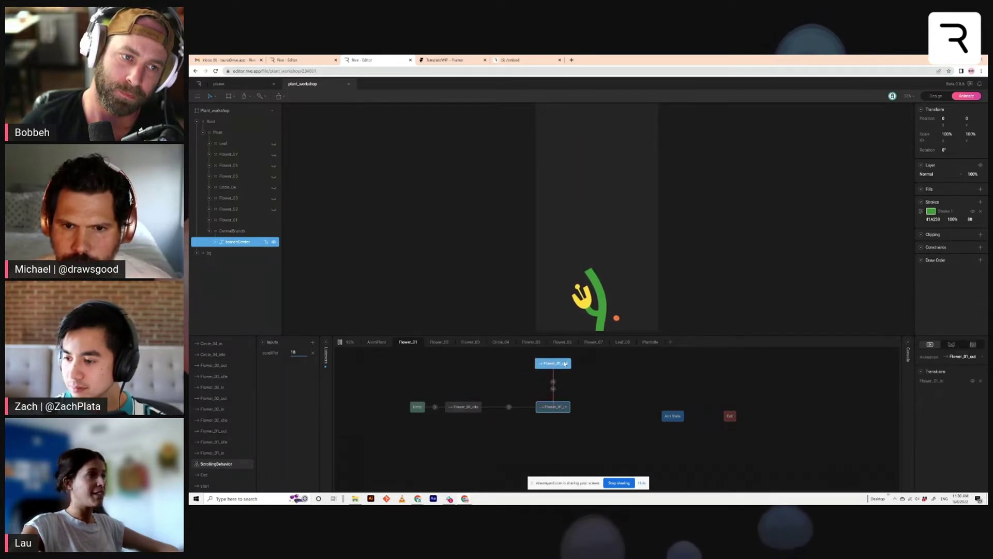
# Inspect the Flower_01_idle to Flower_01_in transition and its idle state, and test the layer by lowering scrollPct to -2
pyautogui.click(509, 406)
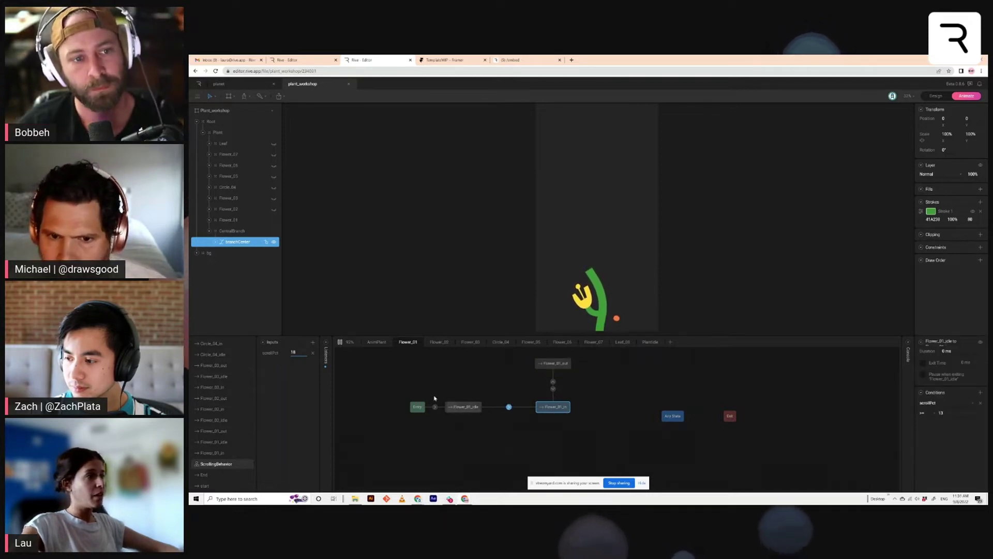
pyautogui.click(464, 406)
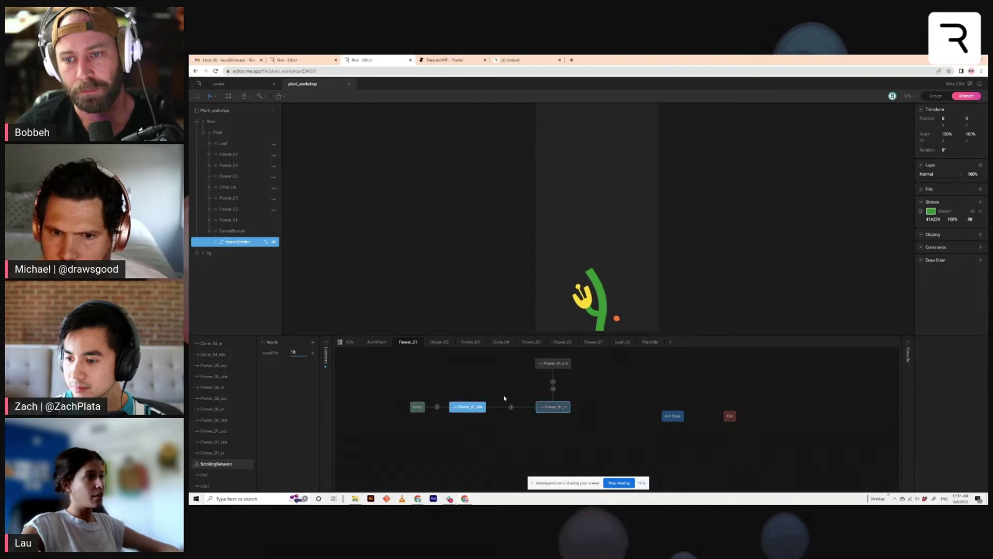
pyautogui.click(505, 397)
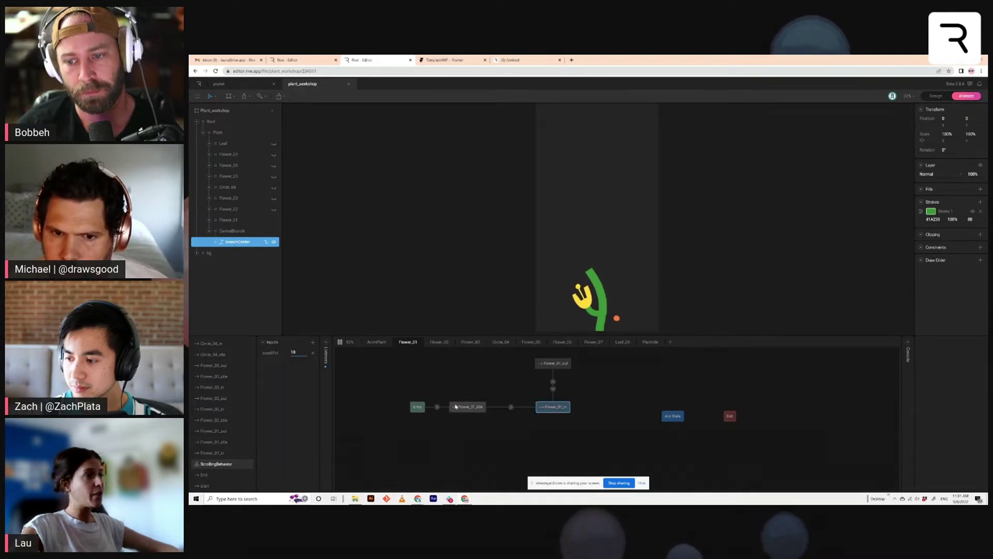
pyautogui.click(455, 406)
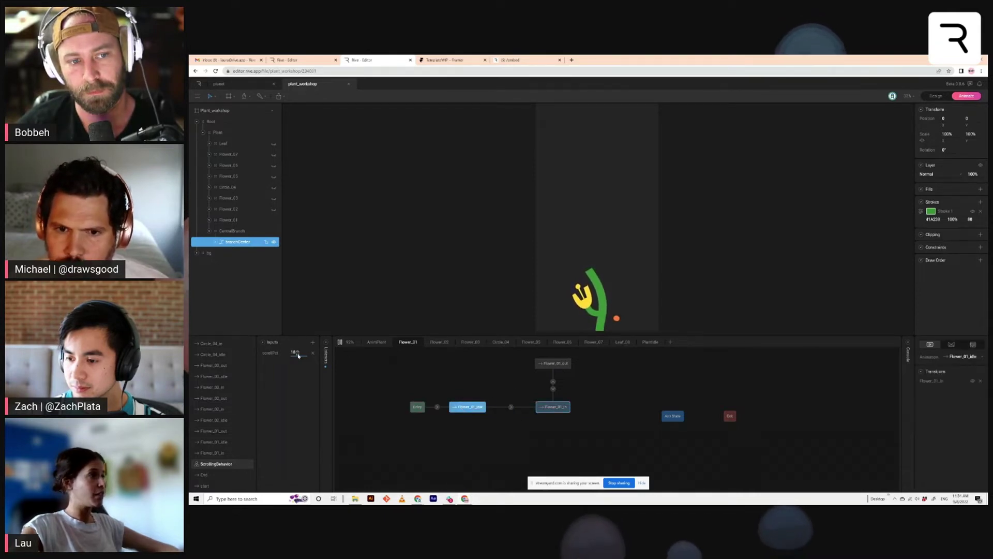
pyautogui.moveTo(298, 356); pyautogui.dragTo(297, 363)
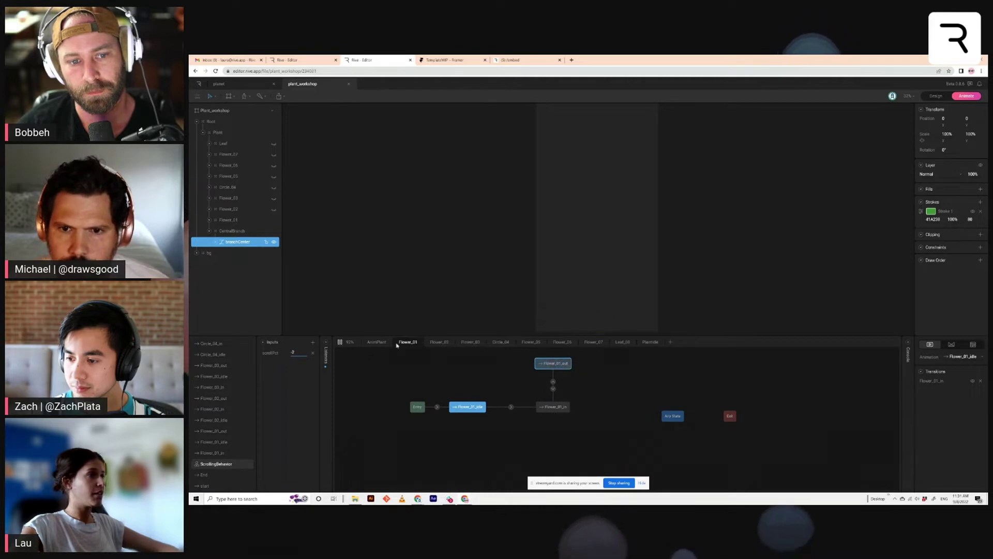
# Delete the Flower_01_idle, Flower_01_in and Flower_01_out states together with their transitions from the Flower_01 layer
pyautogui.click(510, 407)
pyautogui.moveTo(597, 358); pyautogui.dragTo(465, 423)
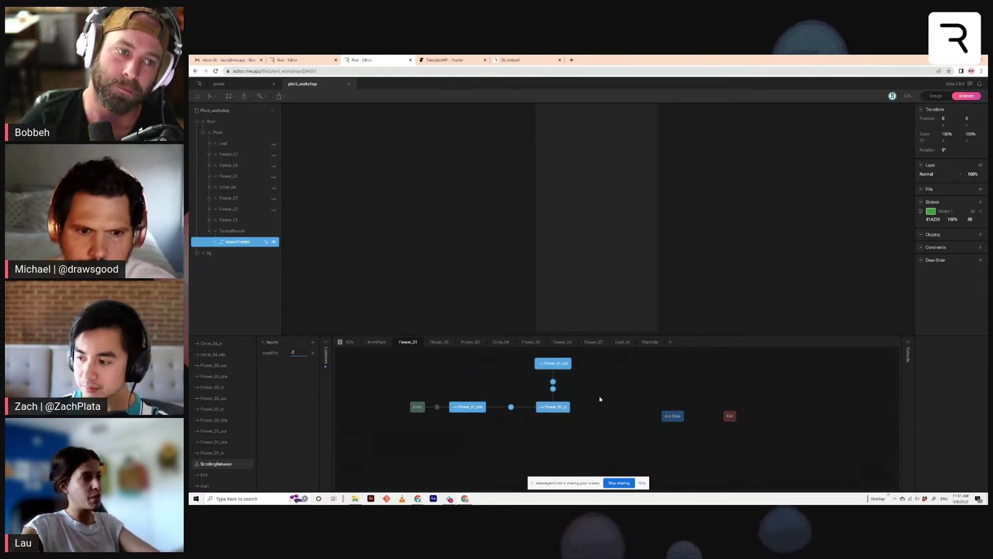
pyautogui.press('Delete')
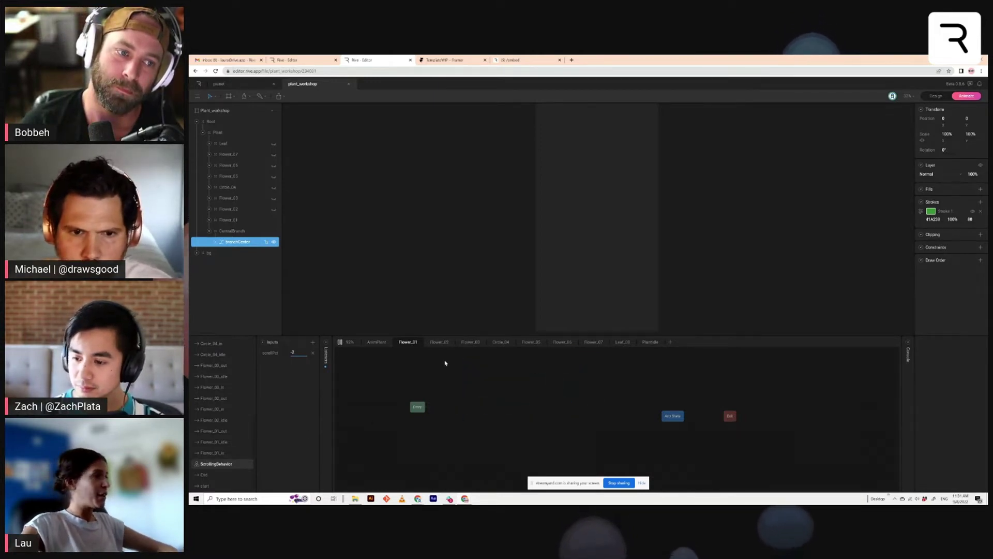
# Add the Flower_01_in, Flower_01_idle and Flower_01_out animations as states in ScrollingBehavior's Flower_01 layer and connect Entry to Flower_01_idle
pyautogui.click(217, 453)
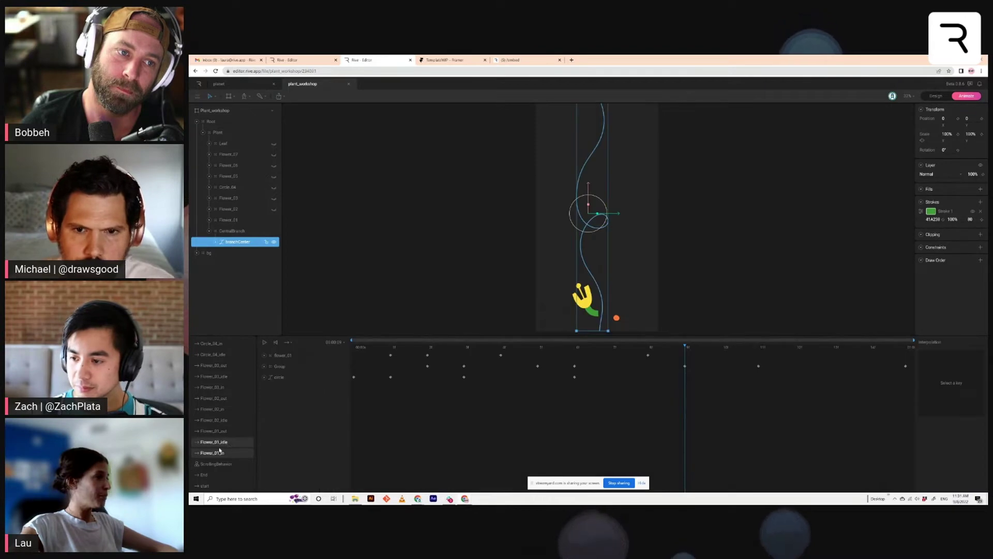
pyautogui.click(224, 465)
pyautogui.moveTo(213, 452); pyautogui.dragTo(482, 404)
pyautogui.moveTo(229, 443); pyautogui.dragTo(437, 429)
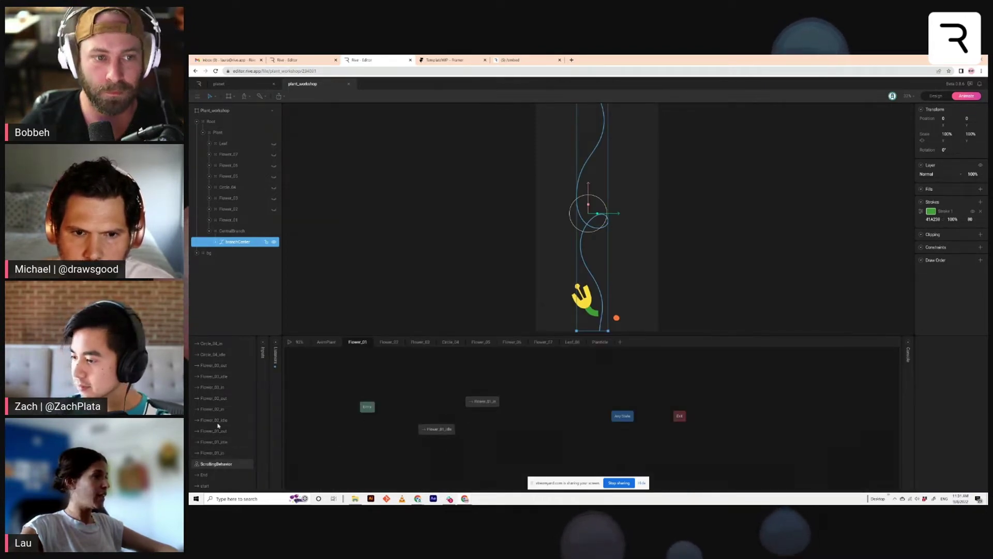
pyautogui.moveTo(214, 431); pyautogui.dragTo(543, 390)
pyautogui.moveTo(443, 432); pyautogui.dragTo(508, 367)
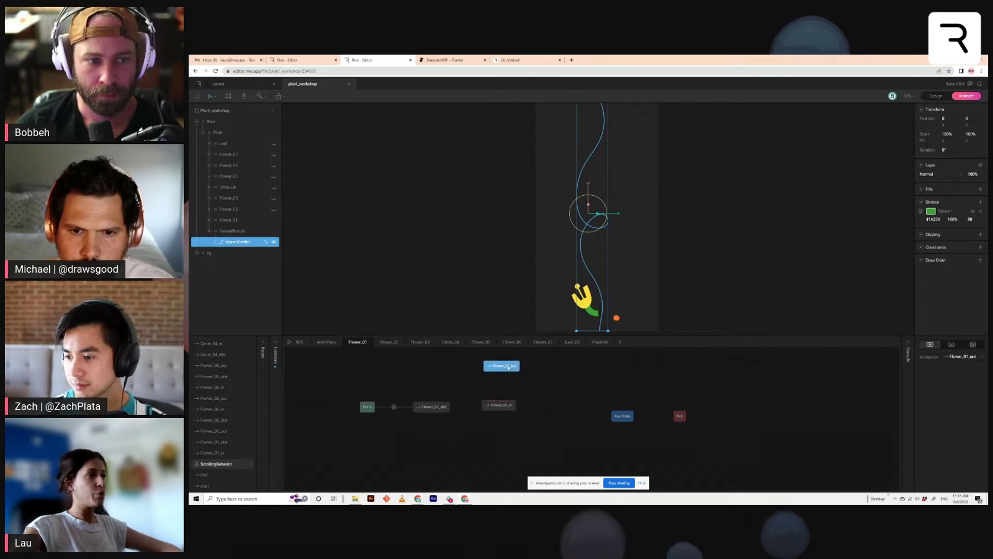
# Create a transition from Flower_01_idle to Flower_01_in and line Flower_01_in up with the idle state
pyautogui.click(500, 404)
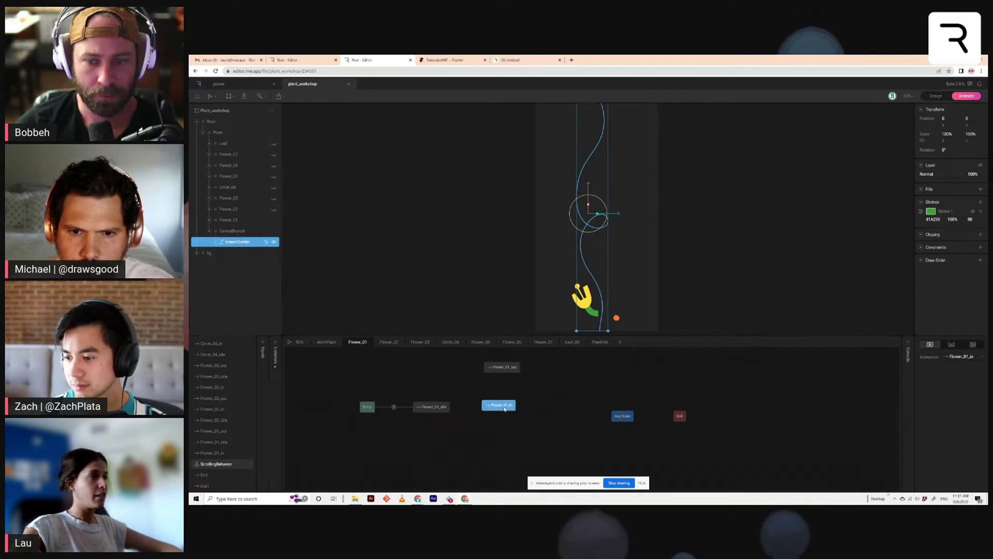
pyautogui.click(391, 408)
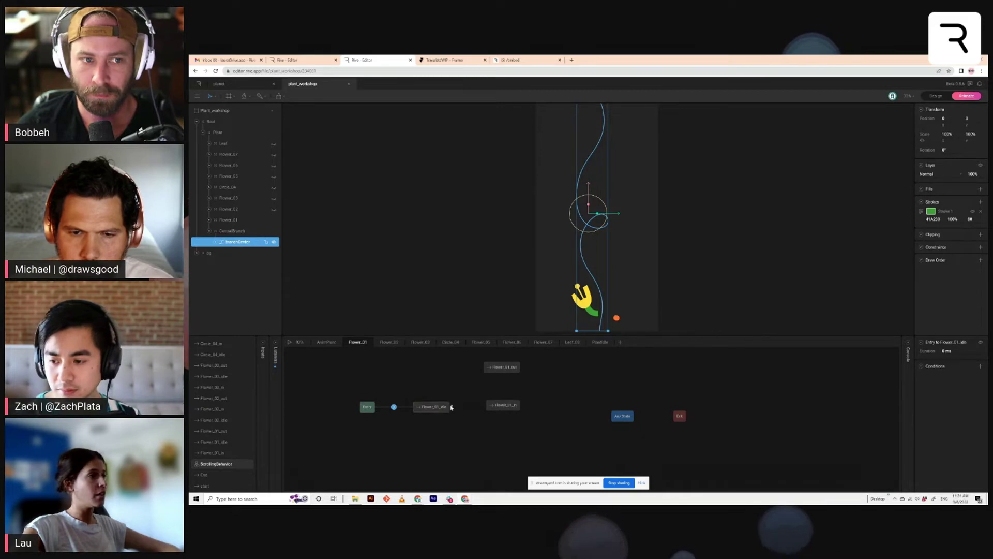
pyautogui.moveTo(449, 406); pyautogui.dragTo(524, 411)
pyautogui.click(519, 411)
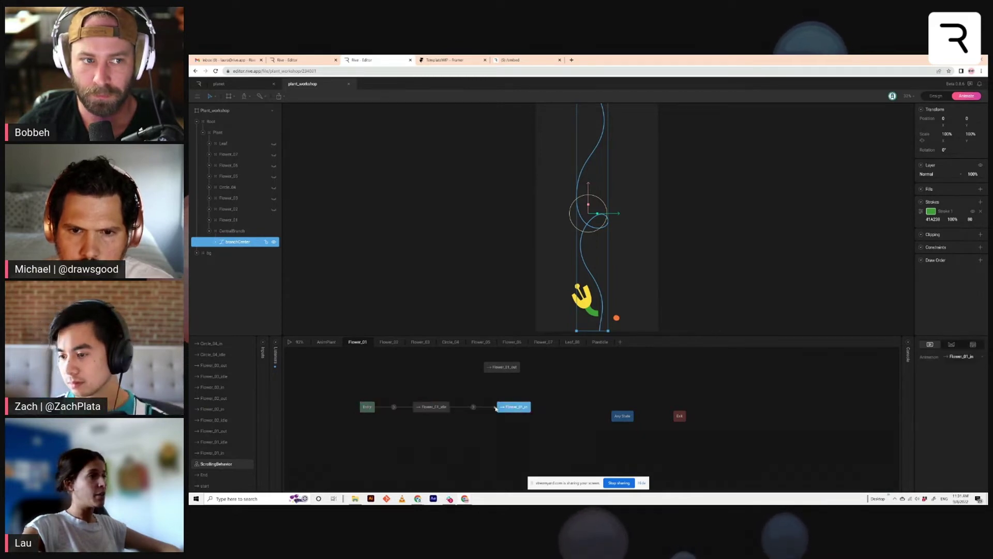
# Add a condition based on scrollPct to the Flower_01_idle to Flower_01_in transition
pyautogui.click(473, 407)
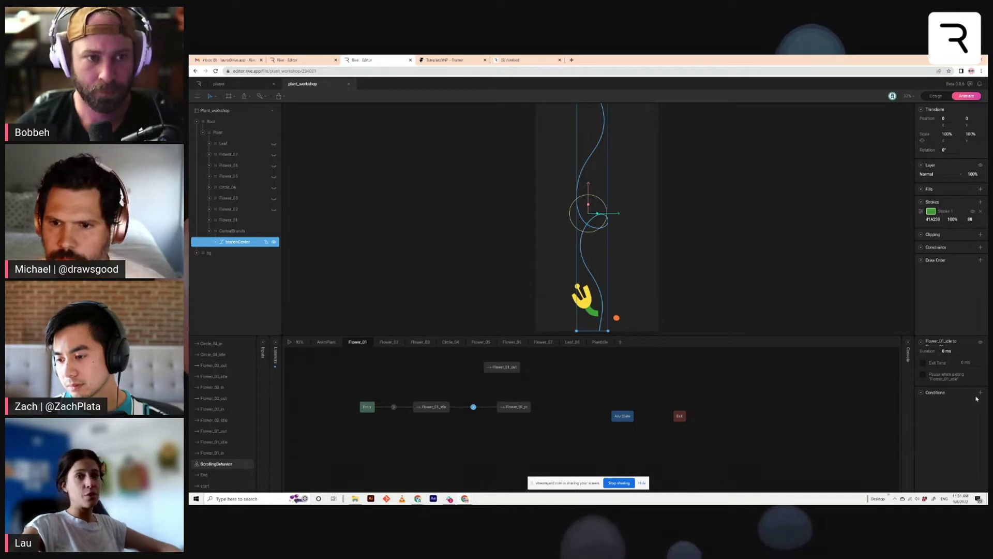
pyautogui.click(974, 404)
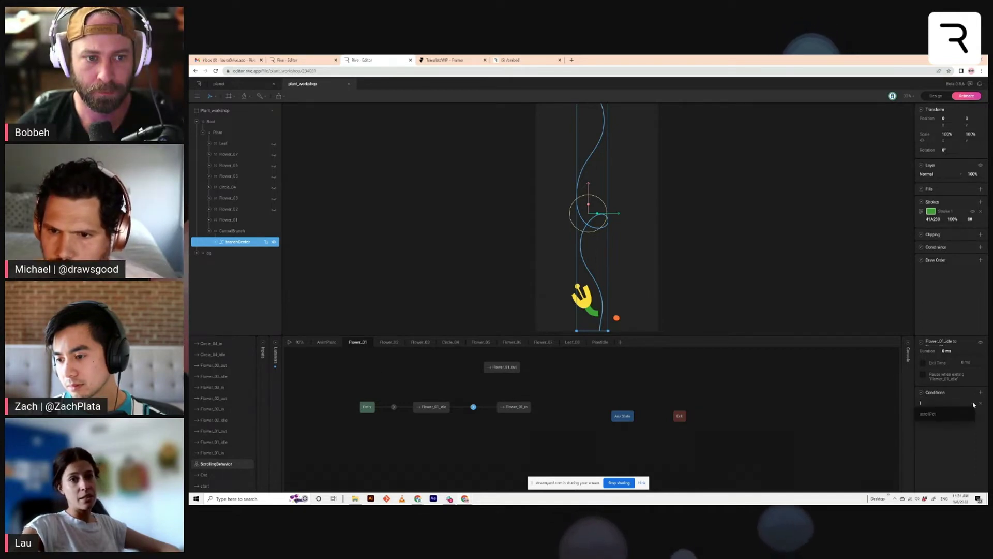
pyautogui.click(952, 415)
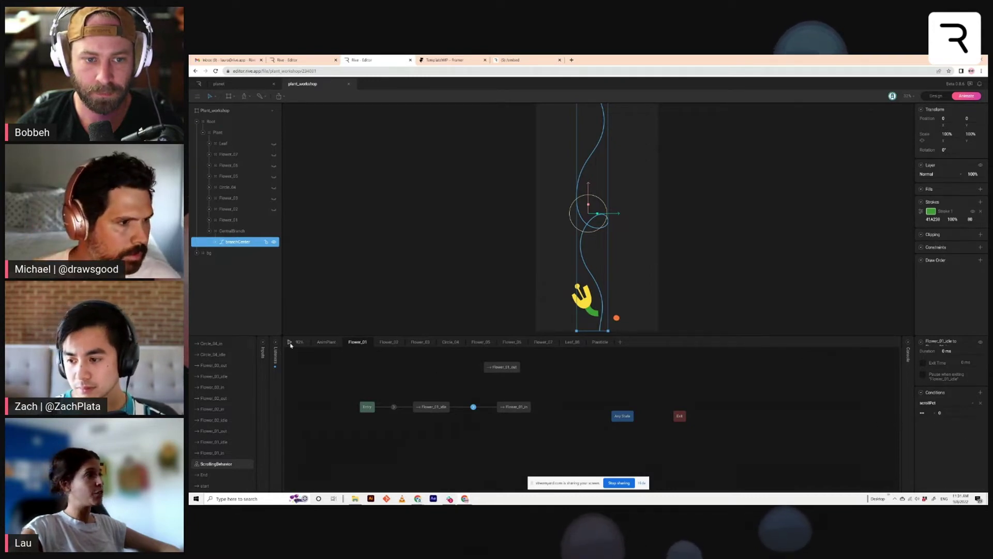
# Play the state machine and test it by raising scrollPct to about 10, then lowering it to about 8.7
pyautogui.click(289, 343)
pyautogui.click(264, 351)
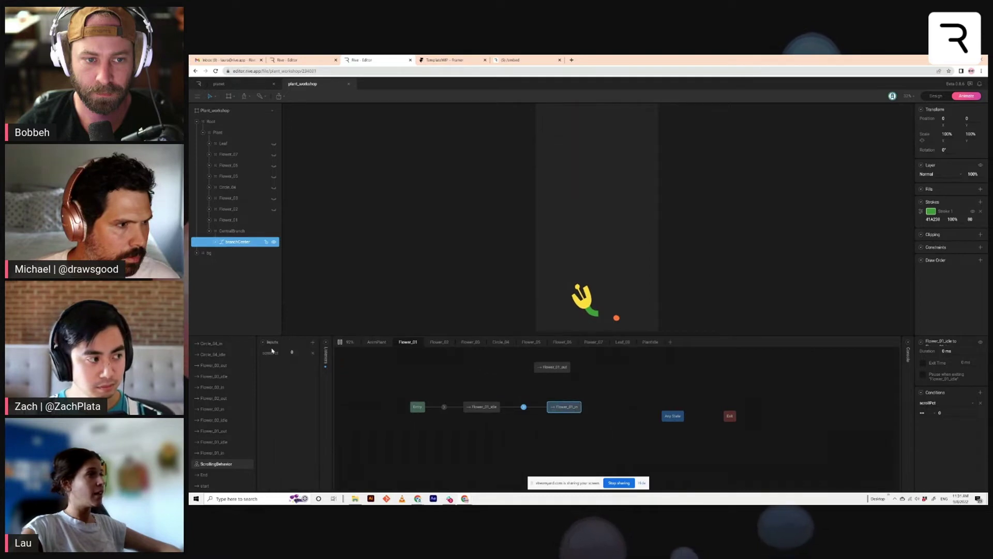
pyautogui.moveTo(296, 353); pyautogui.dragTo(297, 349)
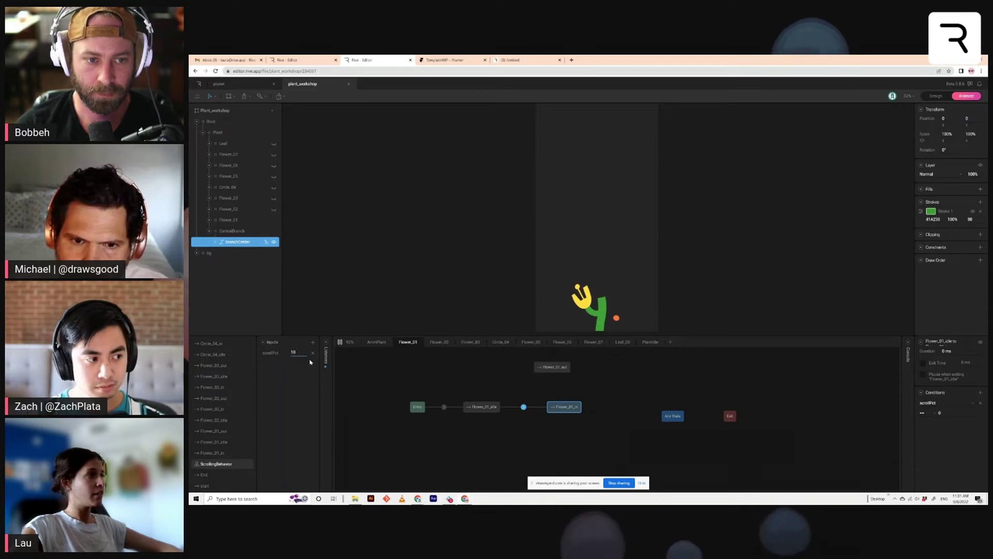
pyautogui.moveTo(299, 351); pyautogui.dragTo(298, 355)
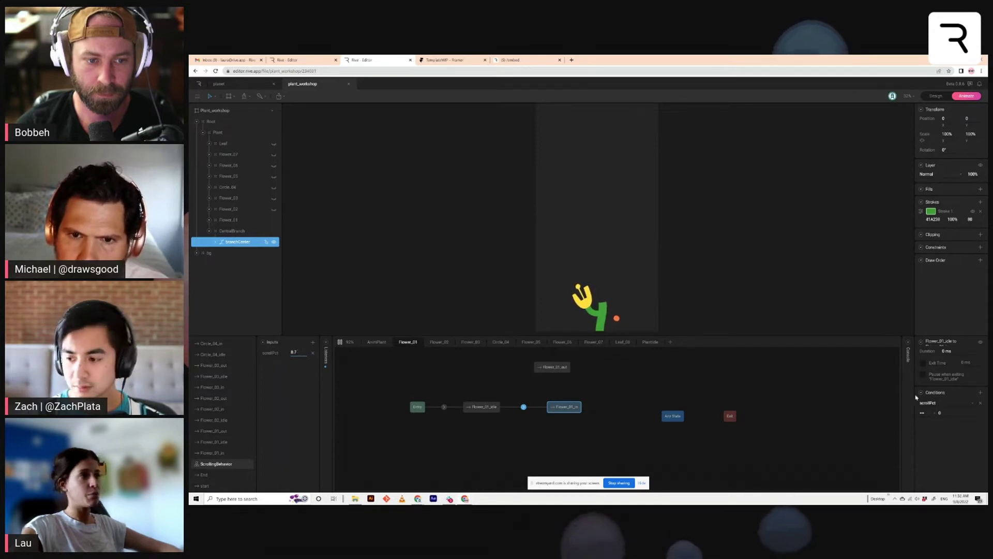
# Change the Flower_01_idle to Flower_01_in transition's condition to scrollPct >= 11
pyautogui.click(935, 414)
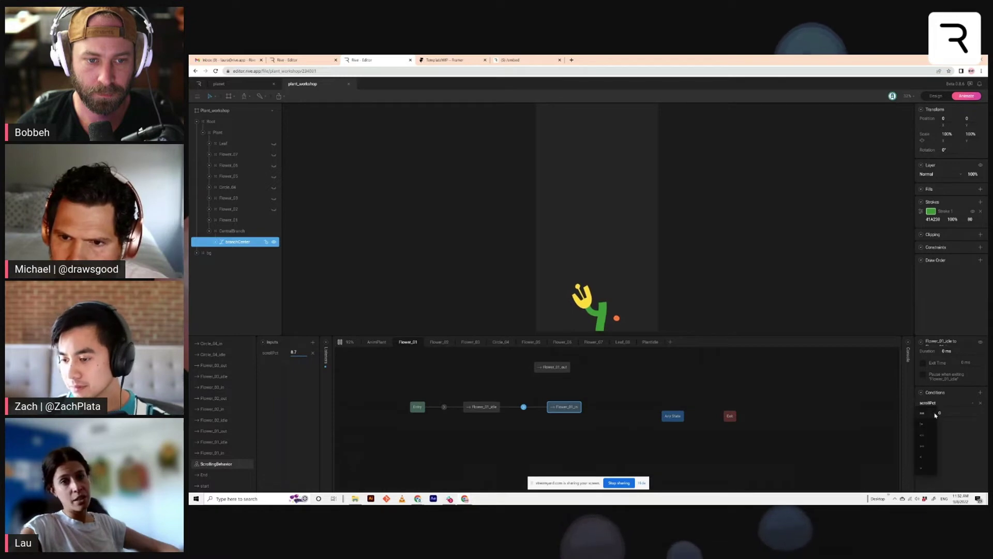
pyautogui.click(930, 447)
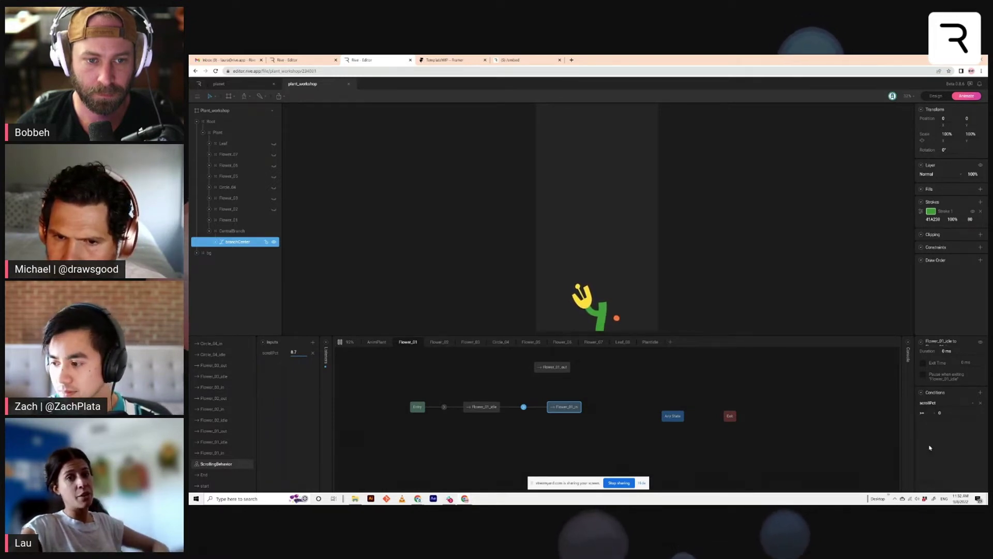
pyautogui.click(943, 413)
pyautogui.press('Return')
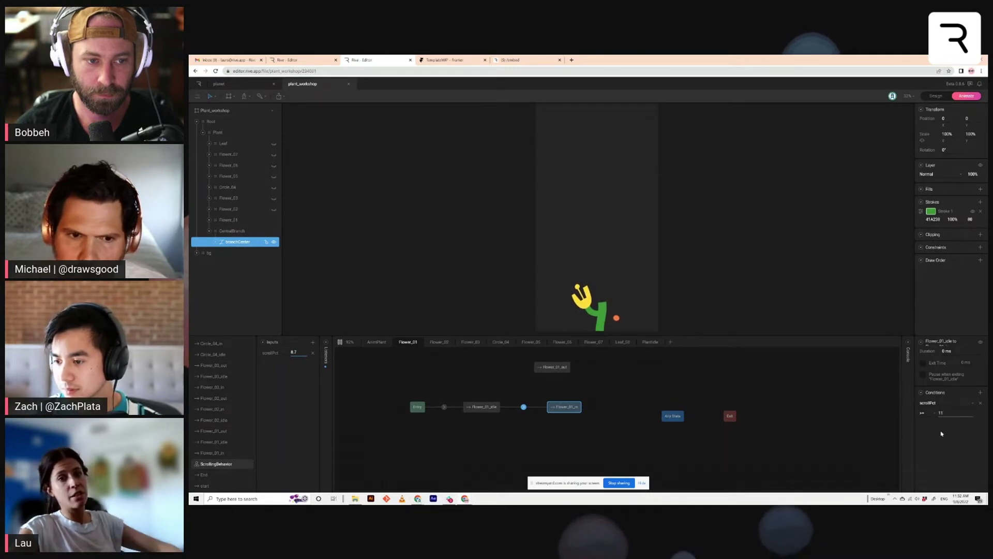
# Restart the state machine and raise scrollPct to about 15.3 to test the new condition
pyautogui.click(340, 343)
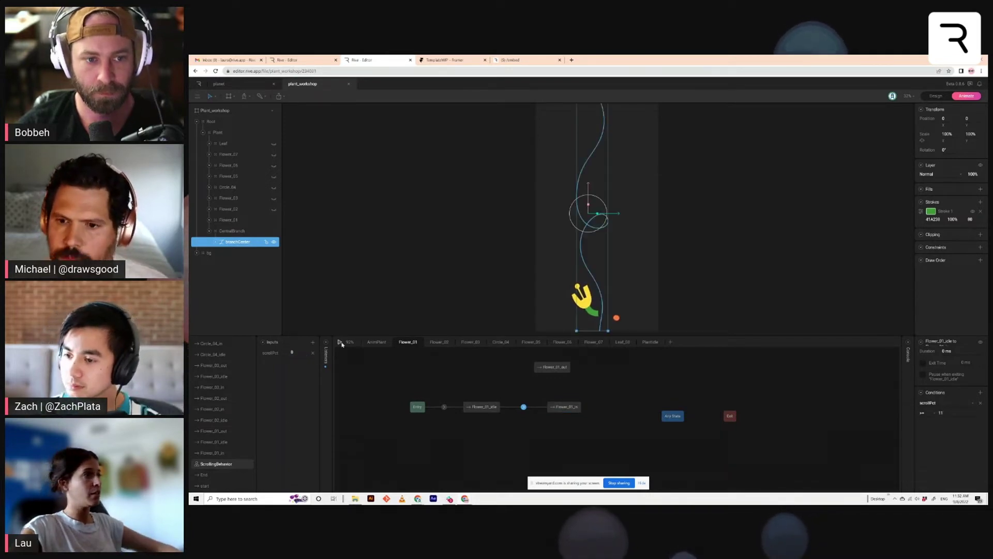
pyautogui.click(340, 342)
pyautogui.moveTo(297, 355); pyautogui.dragTo(300, 351)
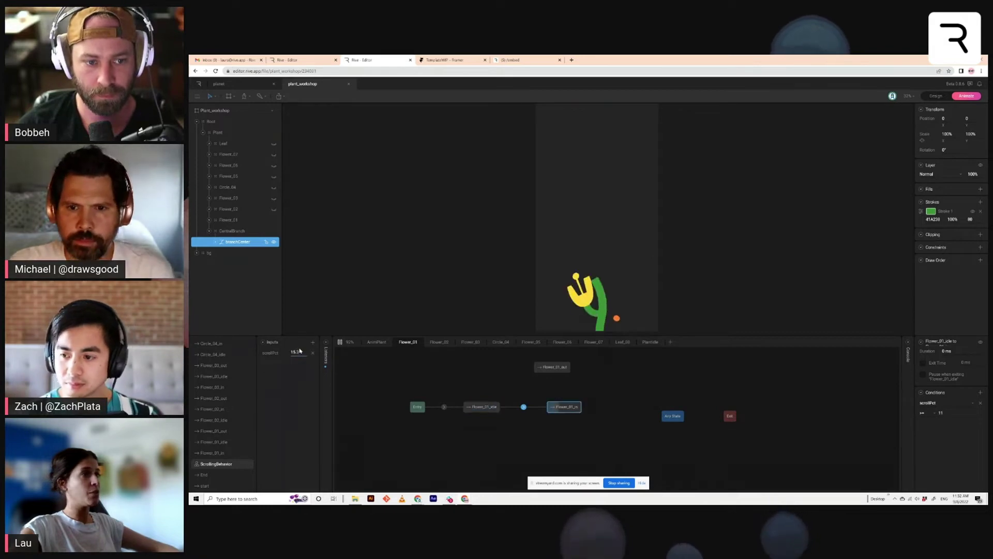
# Place Flower_01_out directly above Flower_01_in and create a transition from Flower_01_in to Flower_01_out
pyautogui.moveTo(553, 367); pyautogui.dragTo(567, 365)
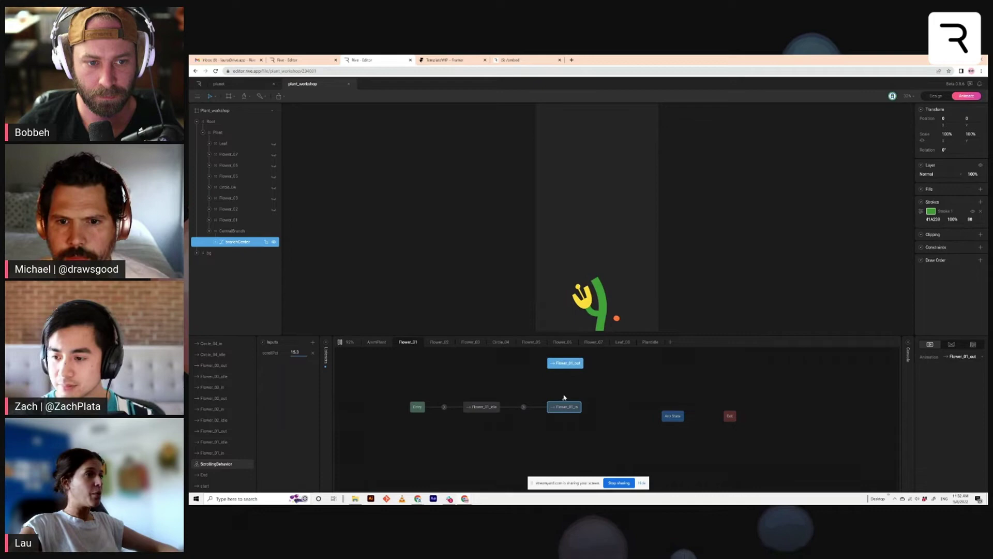
pyautogui.moveTo(565, 397); pyautogui.dragTo(566, 367)
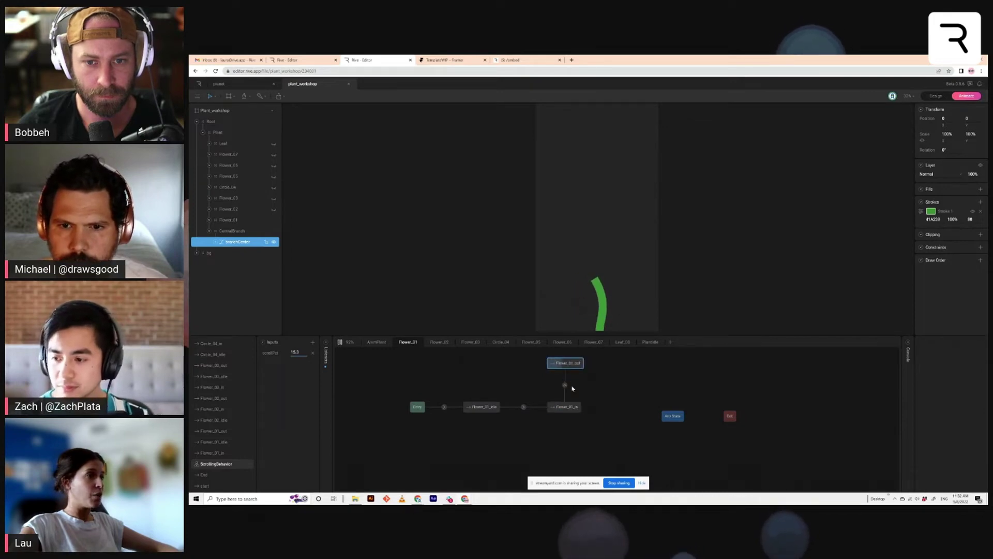
pyautogui.moveTo(302, 352); pyautogui.dragTo(305, 355)
pyautogui.moveTo(568, 367); pyautogui.dragTo(576, 368)
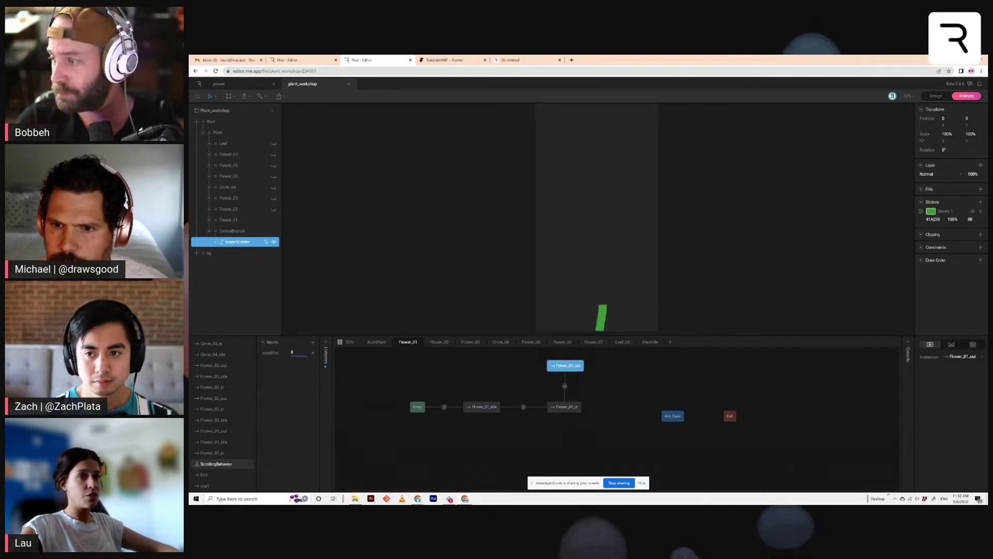
# Give the Flower_01_in to Flower_01_out transition the condition scrollPct <= 11
pyautogui.click(565, 386)
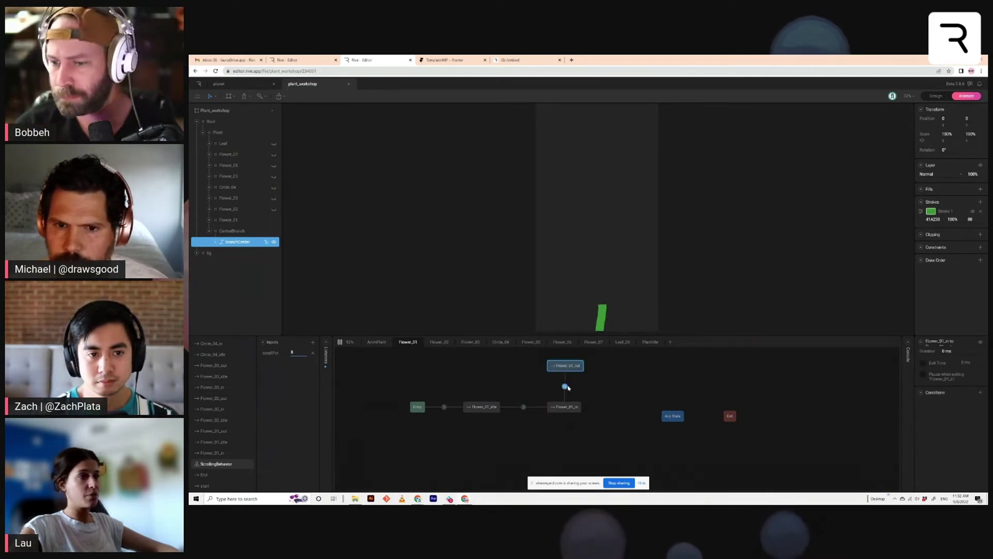
pyautogui.click(980, 392)
pyautogui.click(931, 414)
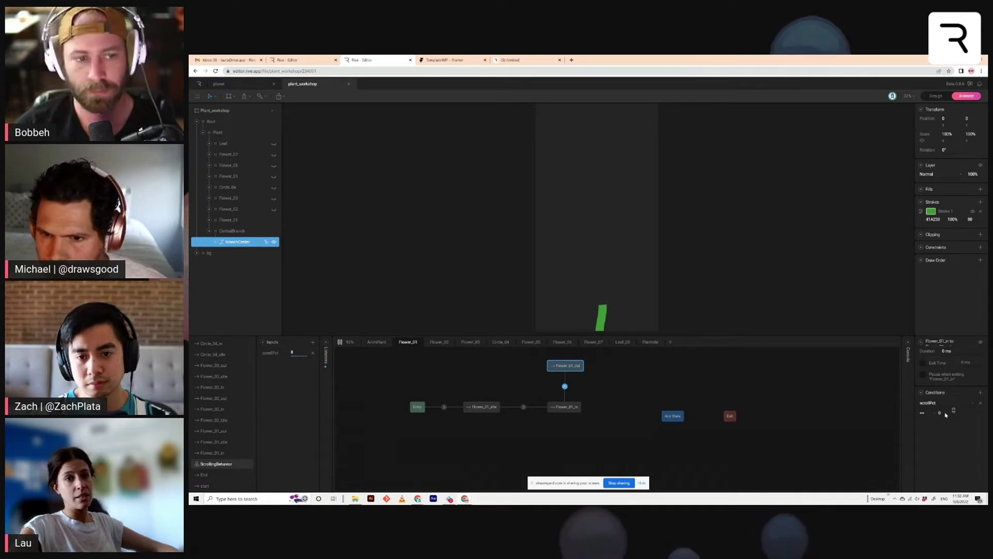
pyautogui.click(933, 415)
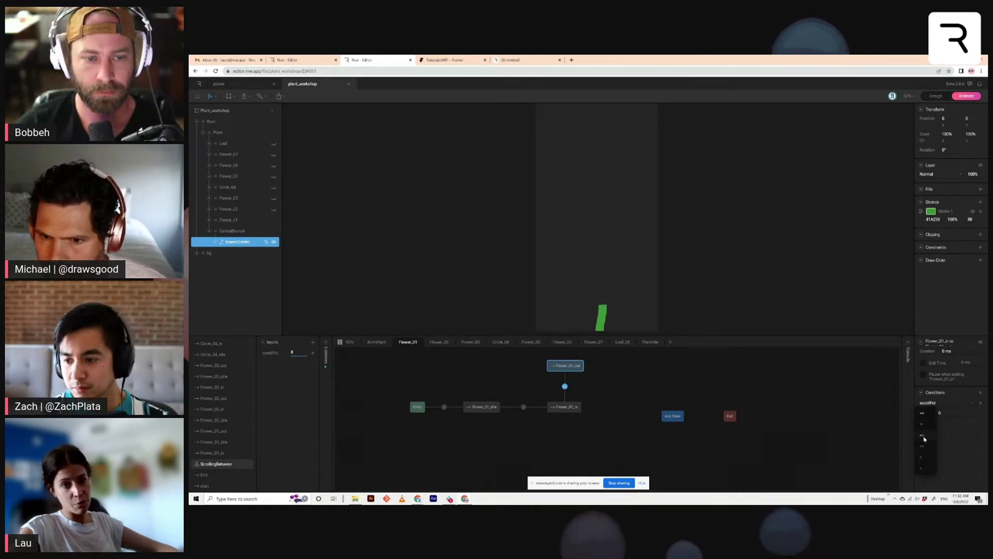
pyautogui.click(925, 438)
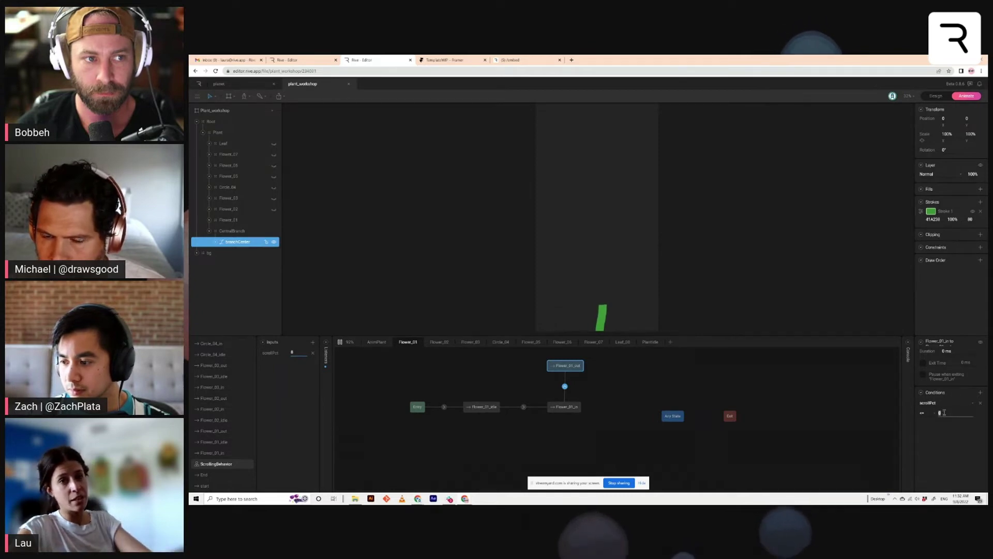
pyautogui.click(833, 409)
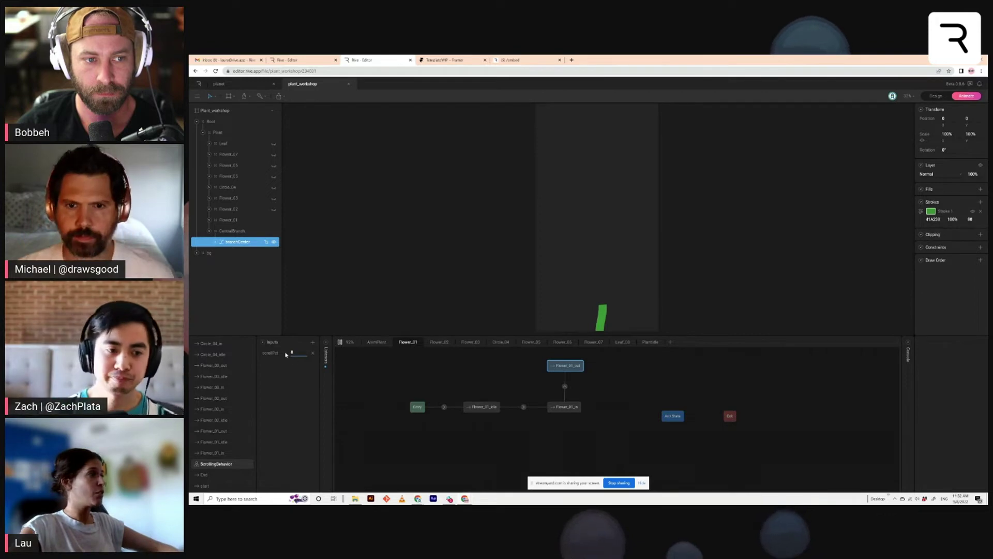
# Raise scrollPct to about 26.7 and create a return transition from Flower_01_out to Flower_01_in
pyautogui.moveTo(300, 351); pyautogui.dragTo(296, 347)
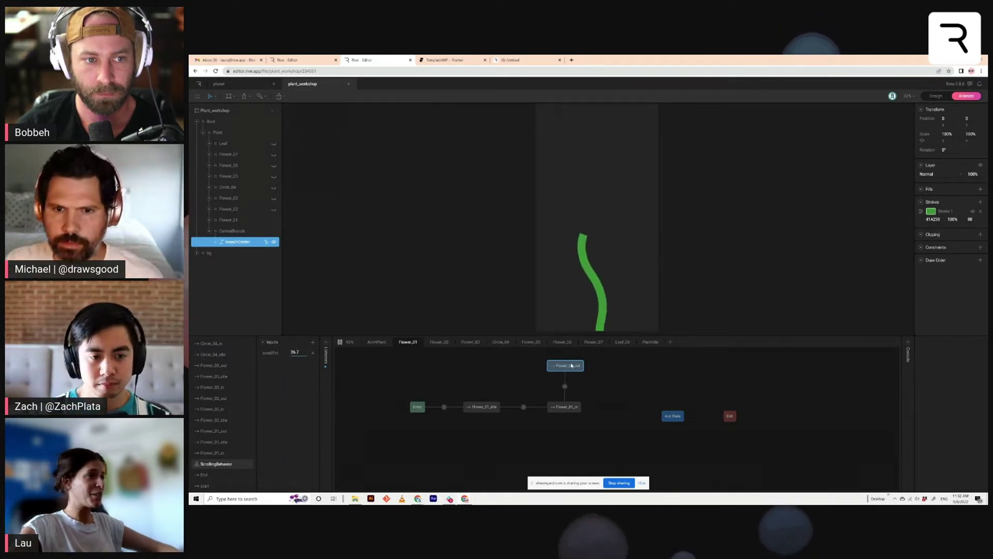
pyautogui.moveTo(571, 365); pyautogui.dragTo(571, 363)
pyautogui.click(564, 385)
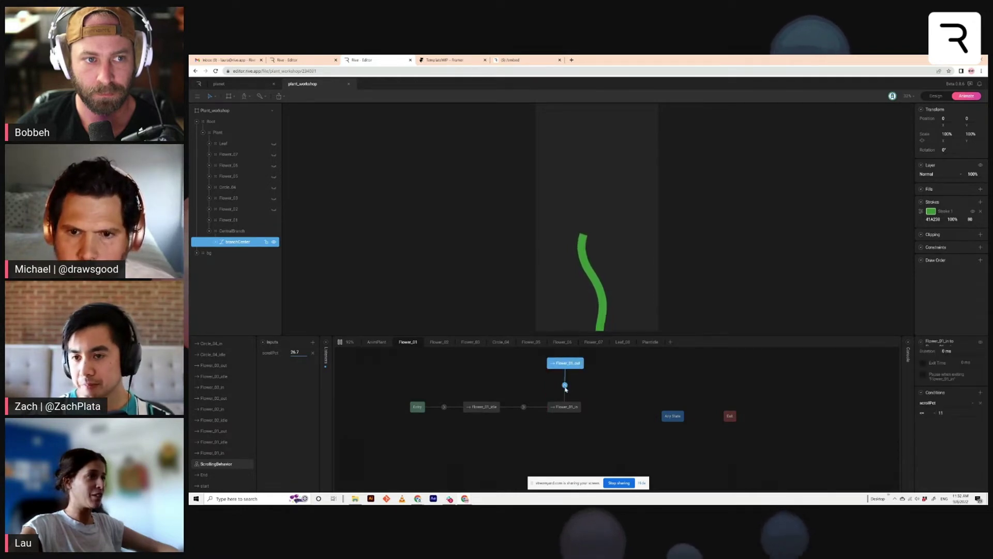
pyautogui.moveTo(566, 389); pyautogui.dragTo(565, 400)
pyautogui.click(565, 388)
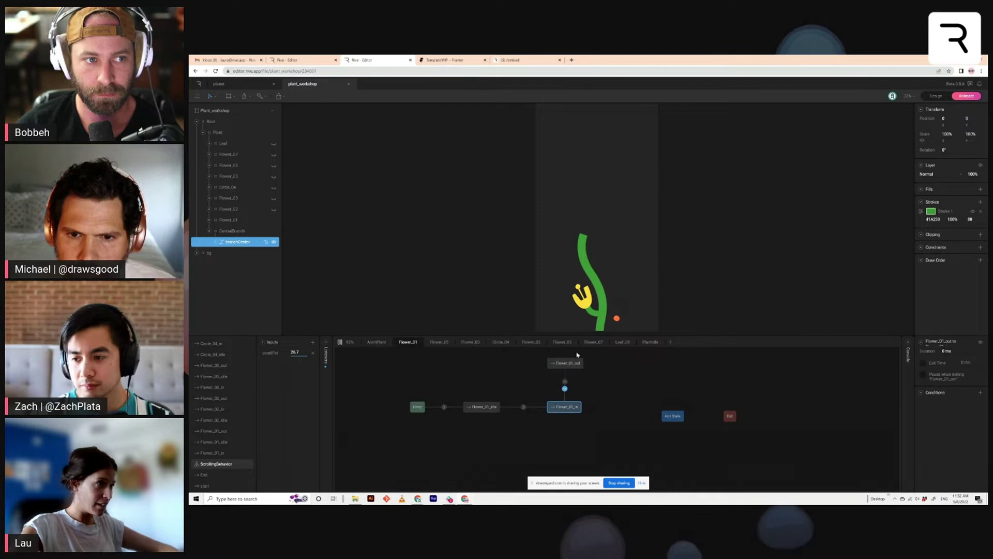
# Give the Flower_01_out to Flower_01_in transition a scrollPct condition with the >= operator and a threshold value
pyautogui.click(571, 365)
pyautogui.click(565, 388)
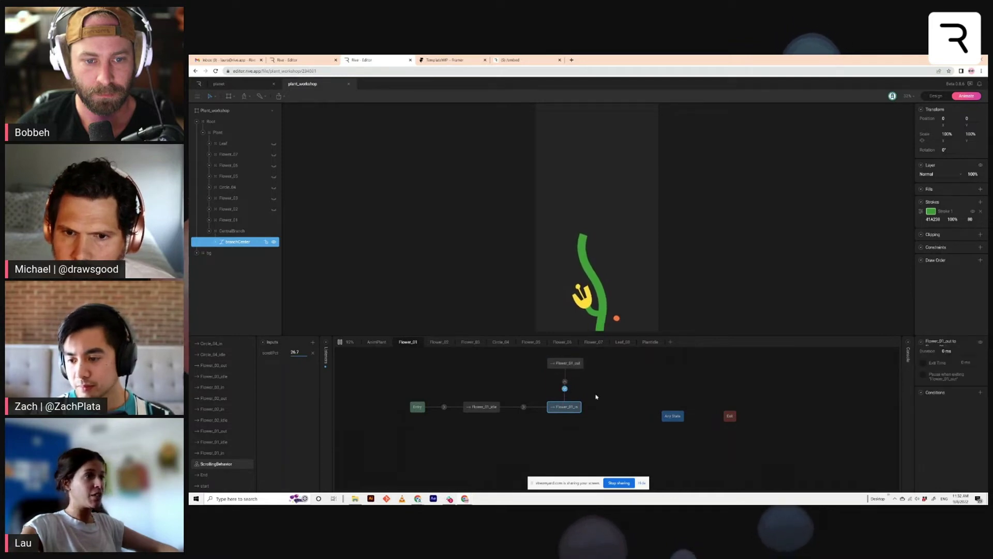
pyautogui.click(971, 403)
pyautogui.click(951, 412)
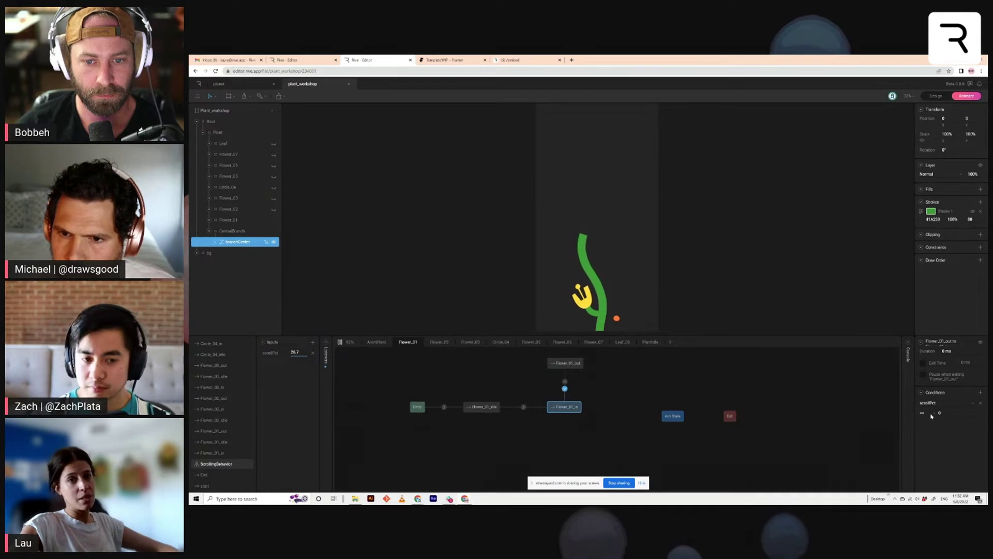
pyautogui.click(923, 412)
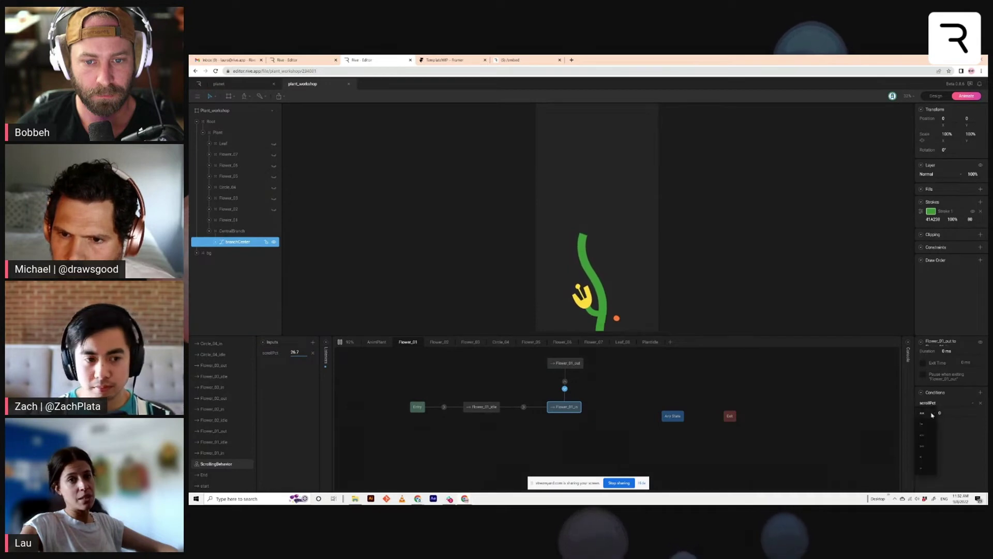
pyautogui.click(925, 446)
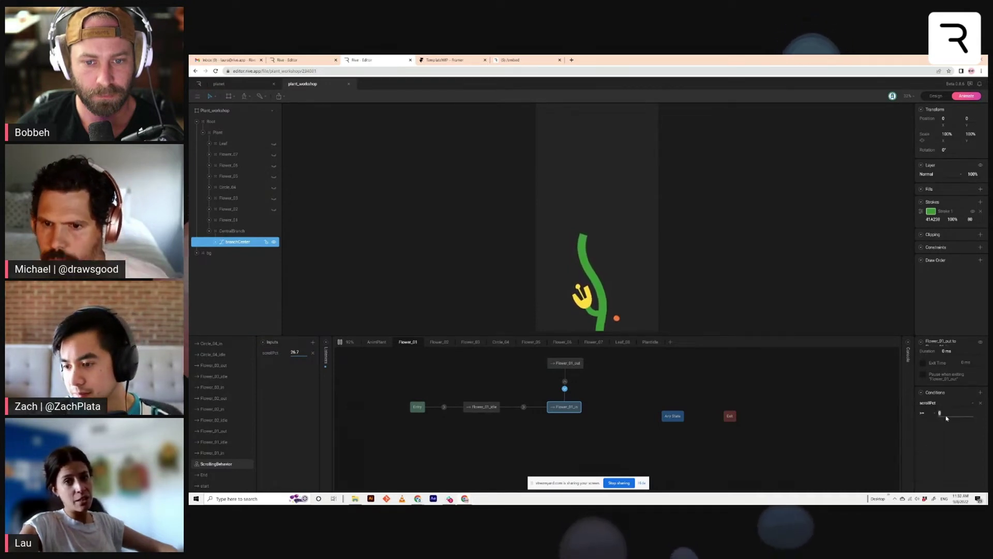
pyautogui.click(705, 399)
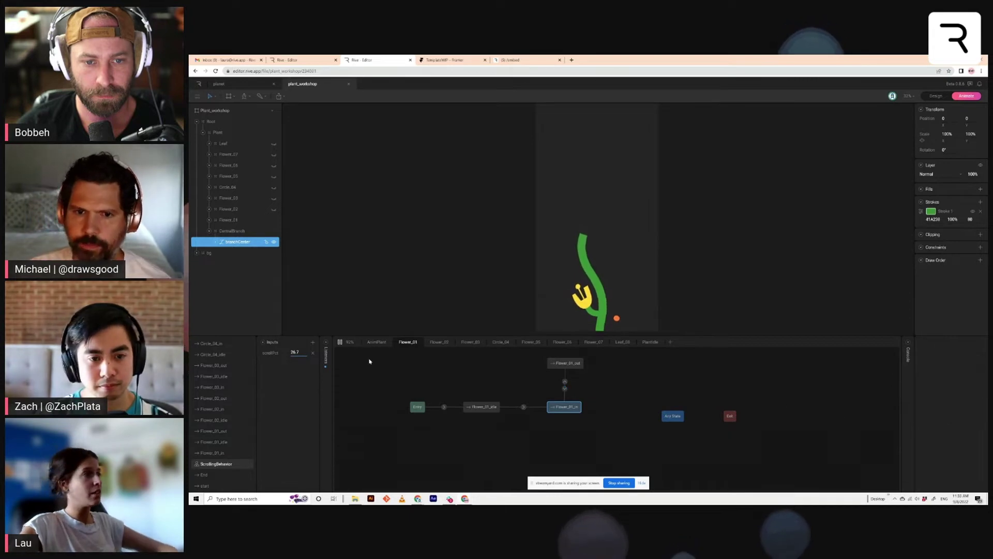
# Restart the state machine and scrub scrollPct up and down to test the Flower_01 in and out transitions
pyautogui.click(340, 343)
pyautogui.click(340, 342)
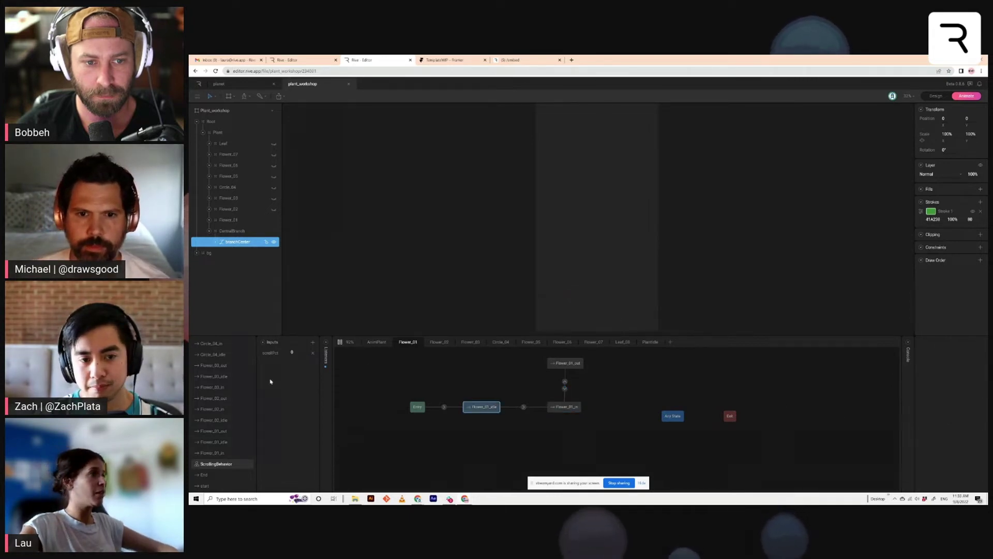
pyautogui.moveTo(297, 352); pyautogui.dragTo(296, 351)
pyautogui.scroll(8, 296, 352)
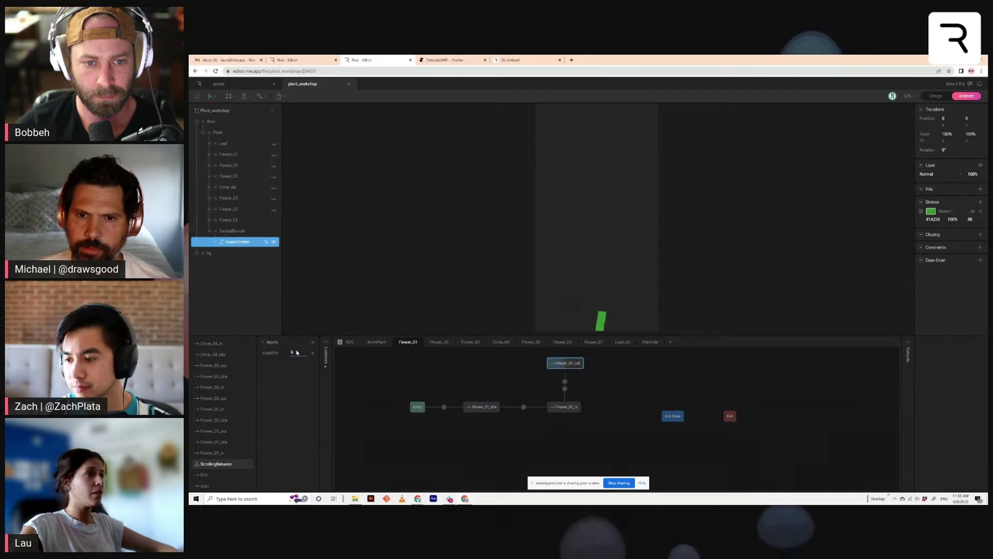
pyautogui.scroll(-6, 296, 349)
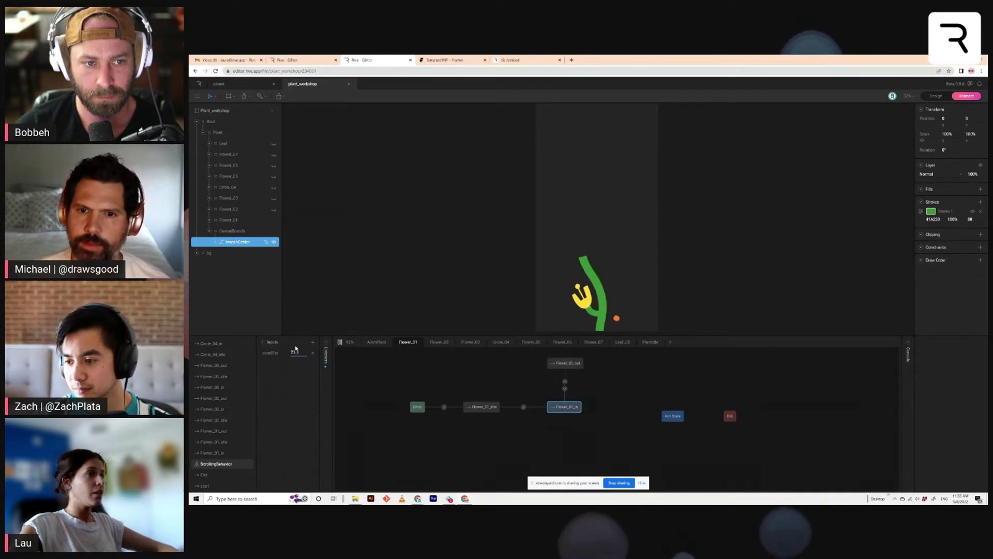
# Unhide the remaining flower, circle and leaf groups of the plant in the hierarchy
pyautogui.click(273, 209)
pyautogui.click(274, 199)
pyautogui.click(274, 187)
pyautogui.click(274, 176)
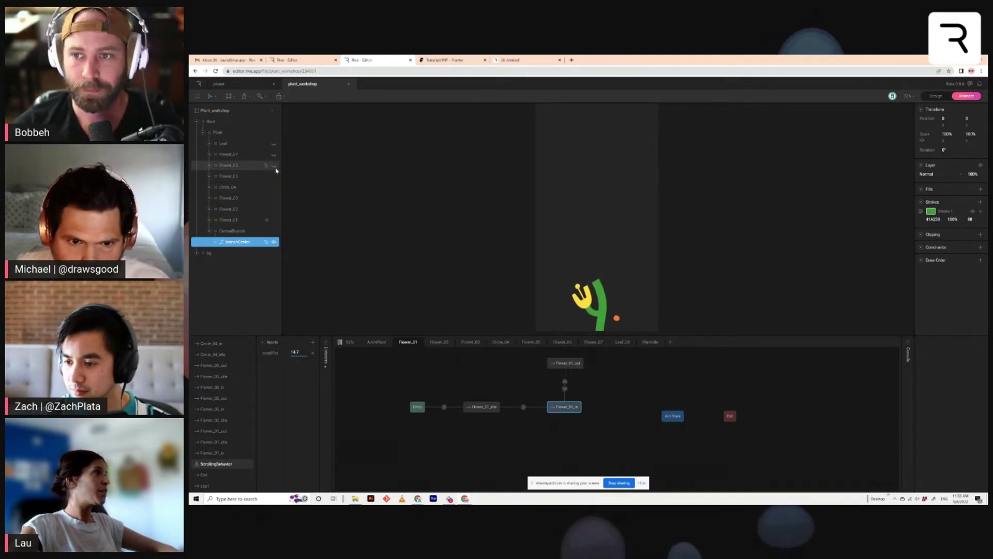
pyautogui.moveTo(276, 171); pyautogui.dragTo(274, 144)
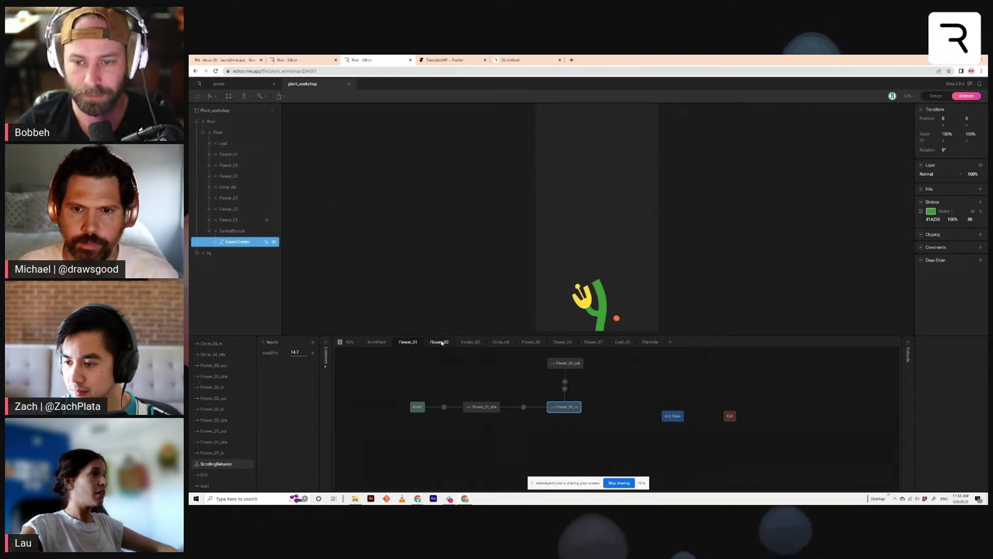
# Inspect the Flower_02 layer's out-to-in transition, scrub scrollPct up and back to about 4.7 to preview the whole plant, and stop playback
pyautogui.click(439, 343)
pyautogui.click(596, 378)
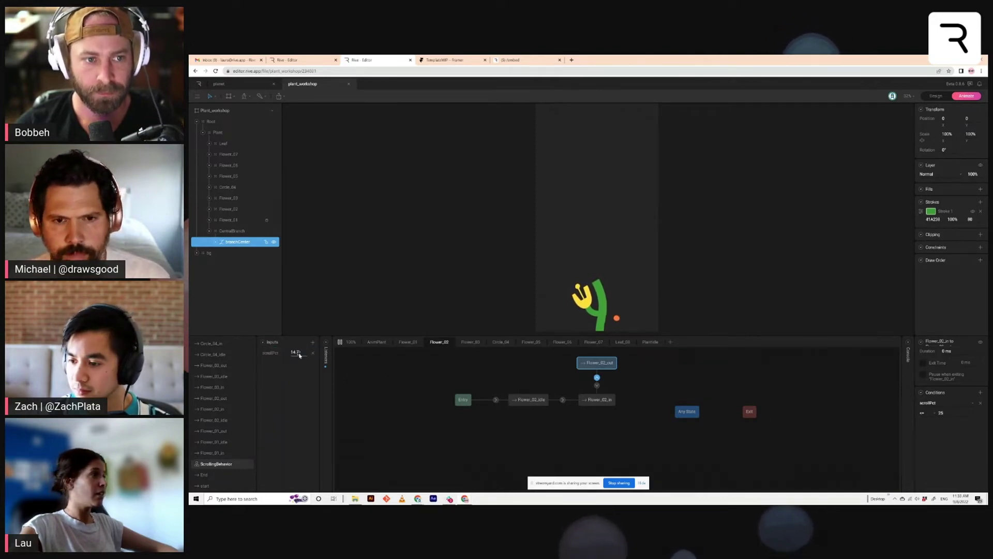
pyautogui.moveTo(299, 355); pyautogui.dragTo(298, 339)
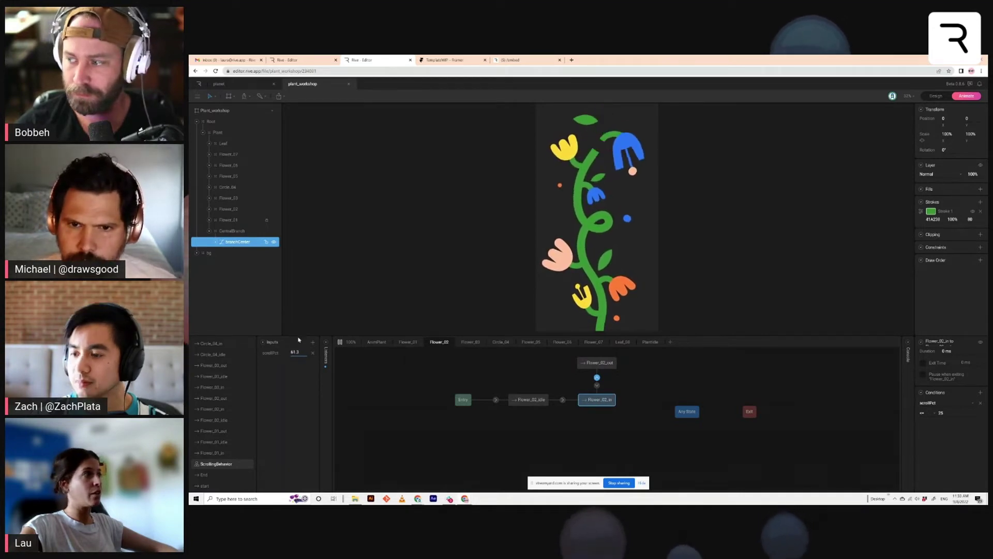
pyautogui.moveTo(299, 339); pyautogui.dragTo(305, 357)
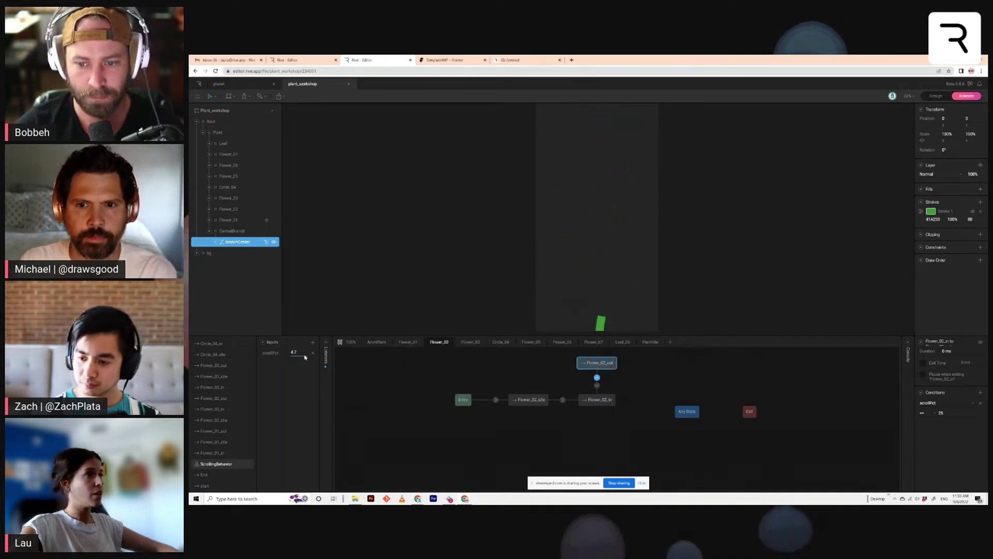
pyautogui.click(340, 341)
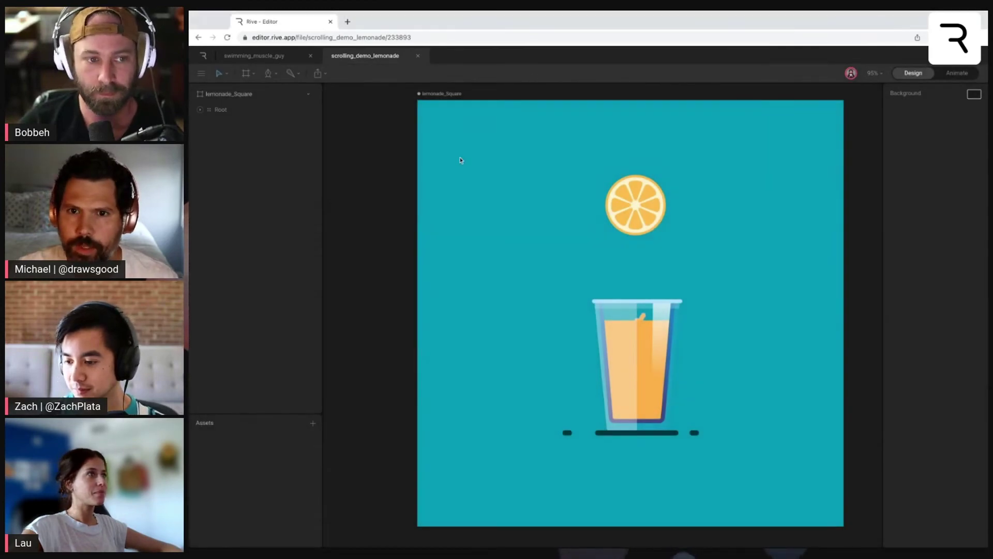
# Switch the lemonade_Square artboard to Animate mode, fit it in view and open the ScrollingBehavior state machine
pyautogui.click(447, 95)
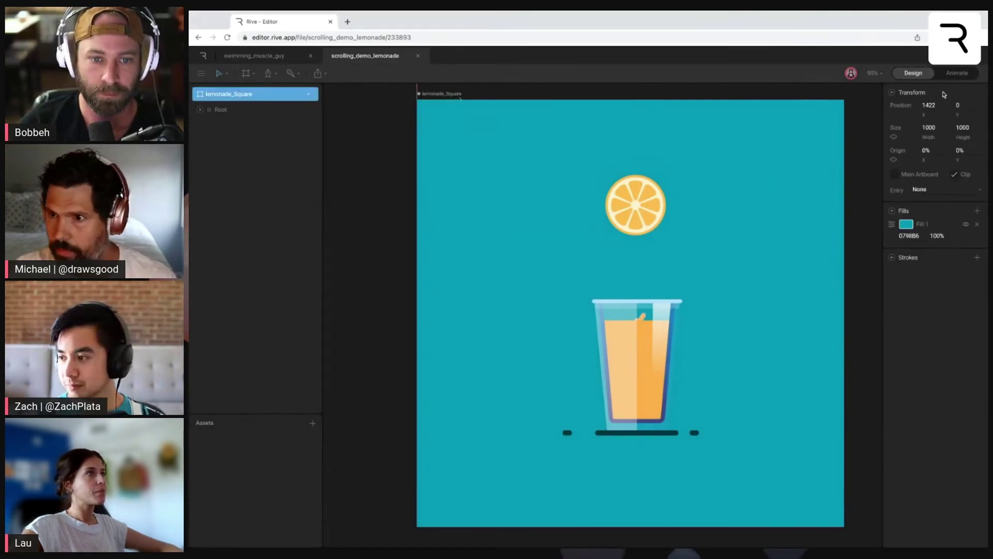
pyautogui.click(955, 73)
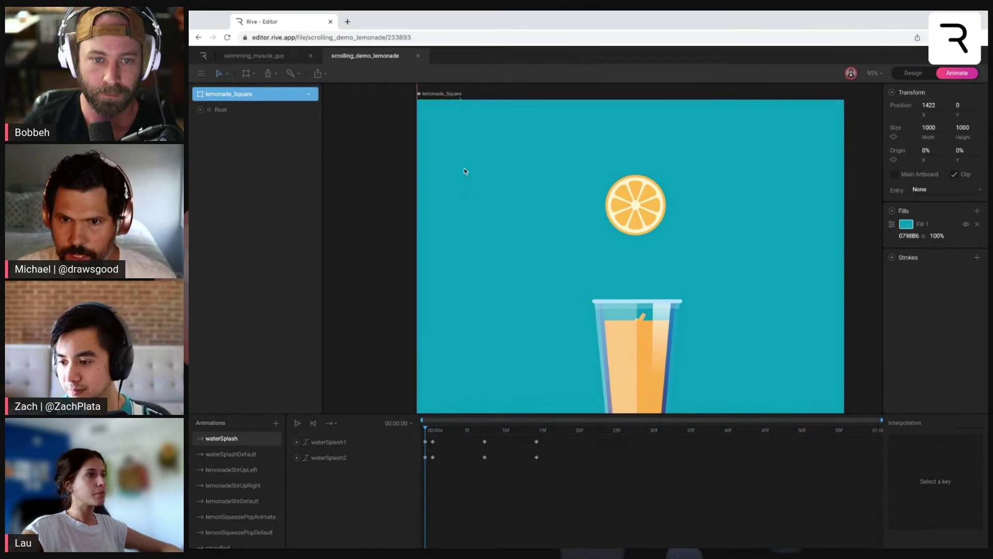
pyautogui.press('f')
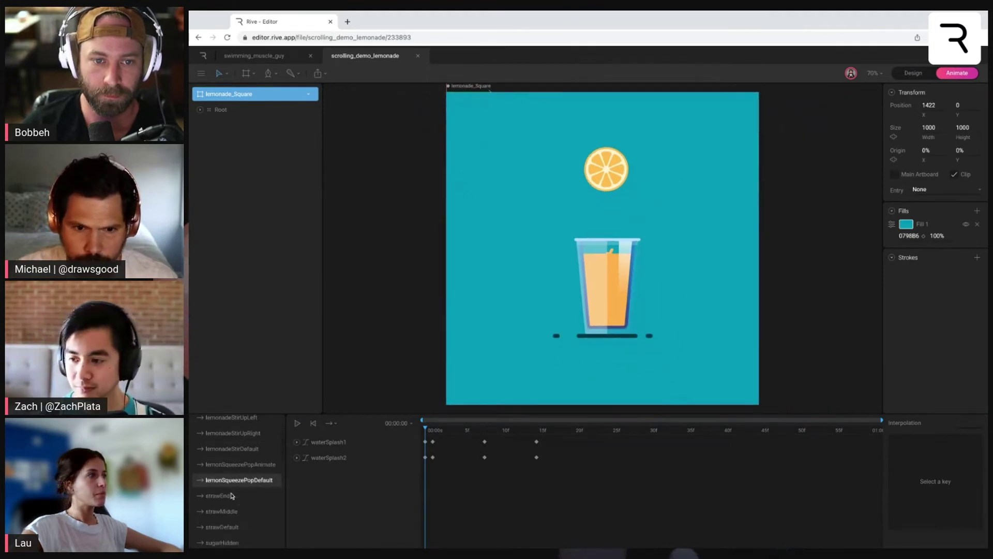
pyautogui.scroll(-5, 233, 491)
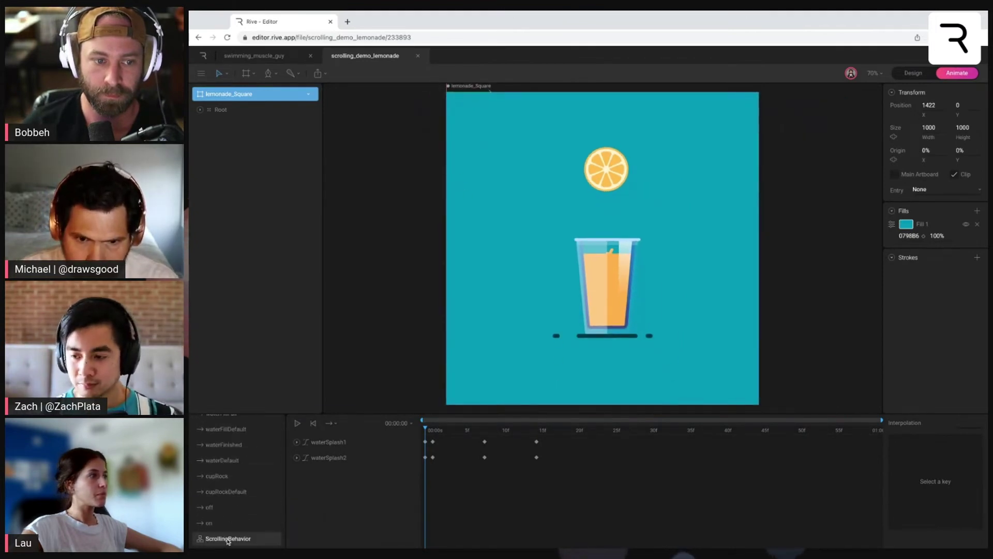
pyautogui.click(228, 539)
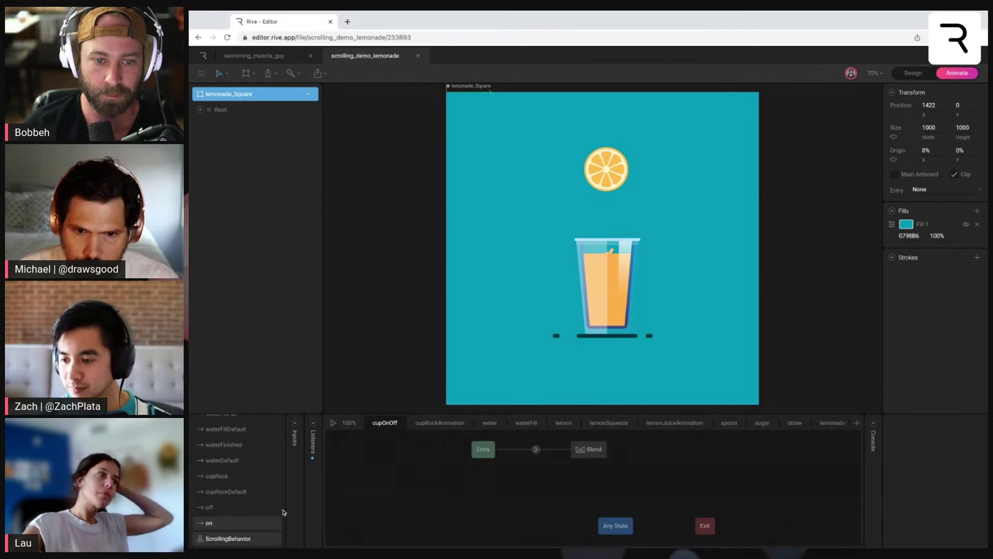
# Show the state machine's inputs, play it and raise scrollPct to 102 to preview the lemonade animation
pyautogui.click(294, 438)
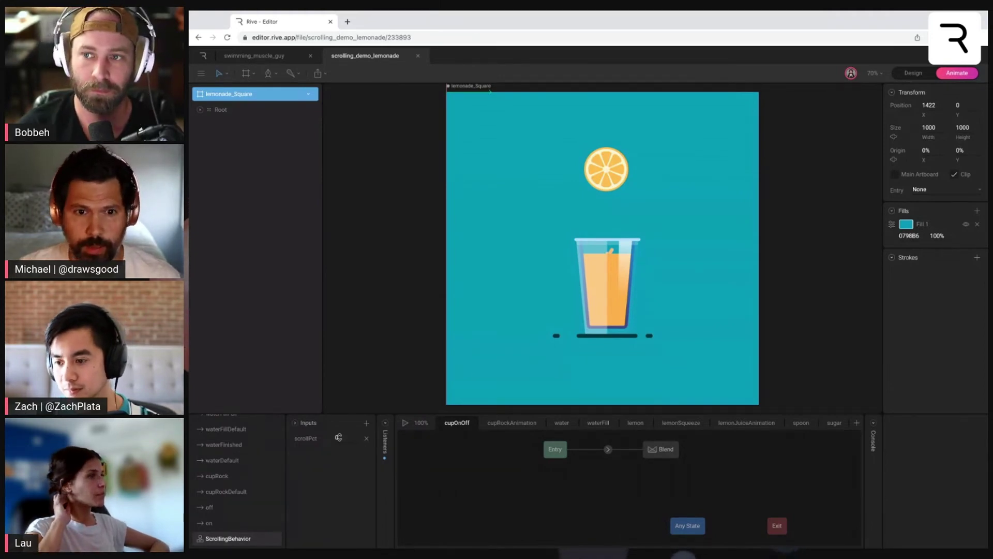
pyautogui.click(405, 424)
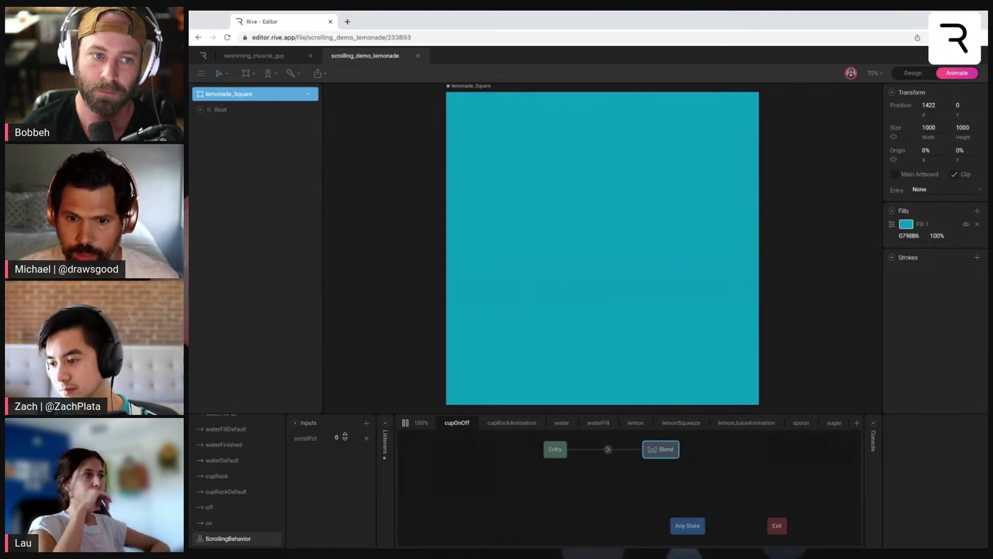
pyautogui.moveTo(345, 436); pyautogui.dragTo(372, 437)
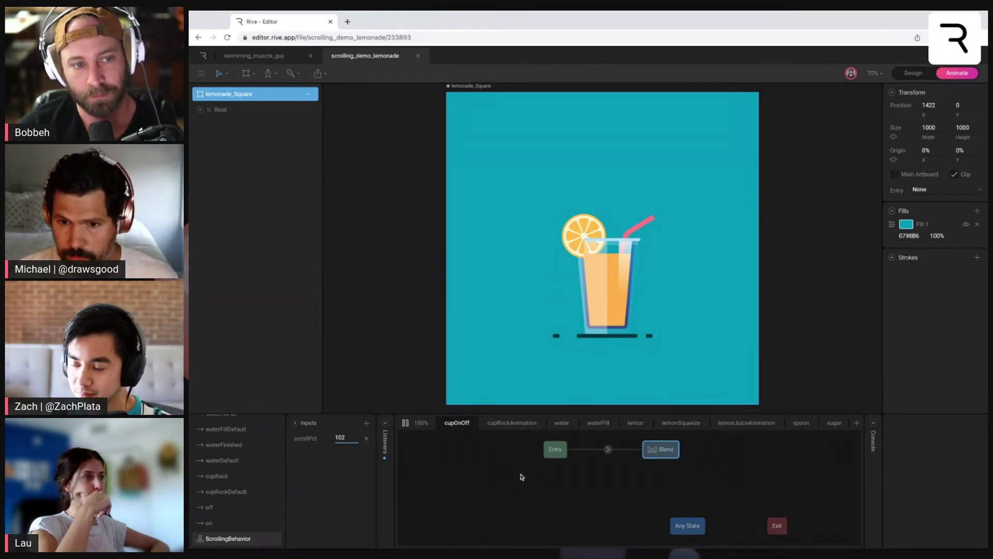
# Inspect the Blend state of the cupOnOff layer and compare its on and off animations on the artboard
pyautogui.click(666, 450)
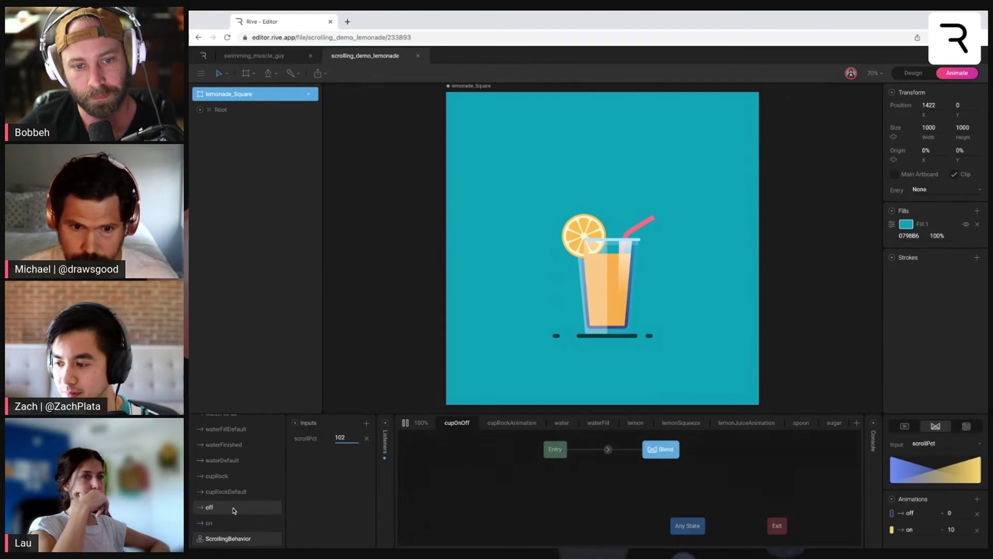
pyautogui.click(212, 522)
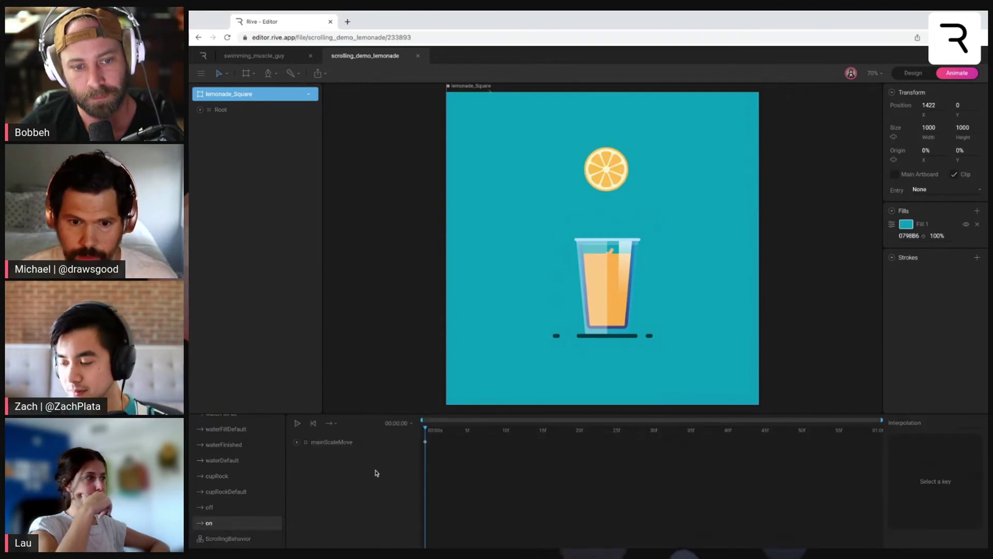
pyautogui.click(230, 507)
pyautogui.click(230, 521)
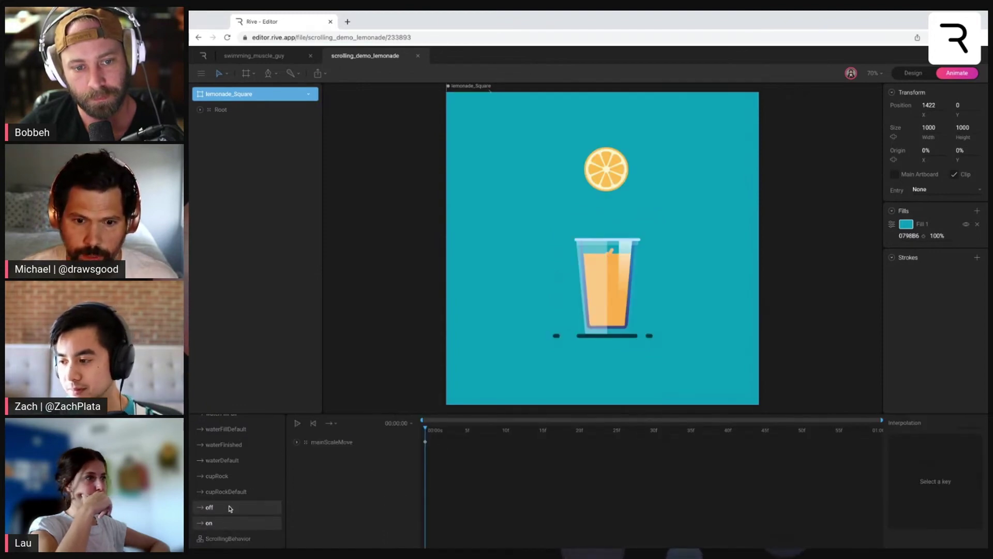
pyautogui.click(230, 508)
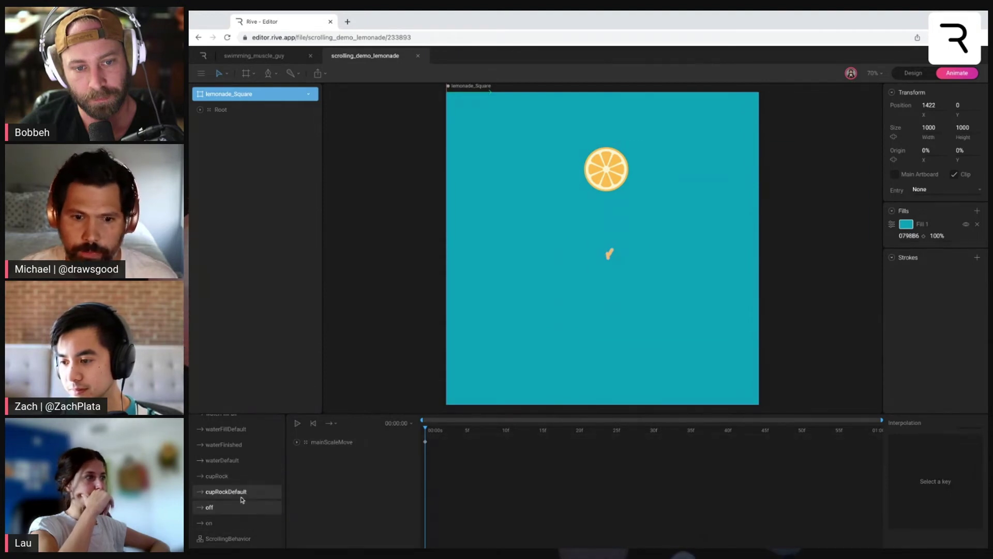
pyautogui.click(240, 521)
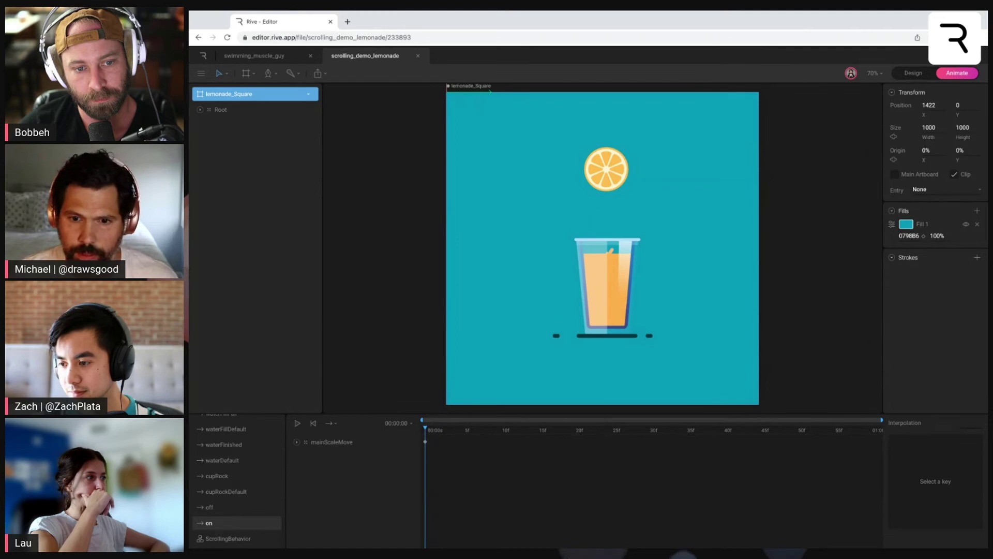
# Open the cupRockDefault animation, scrub its timeline and play it
pyautogui.click(240, 492)
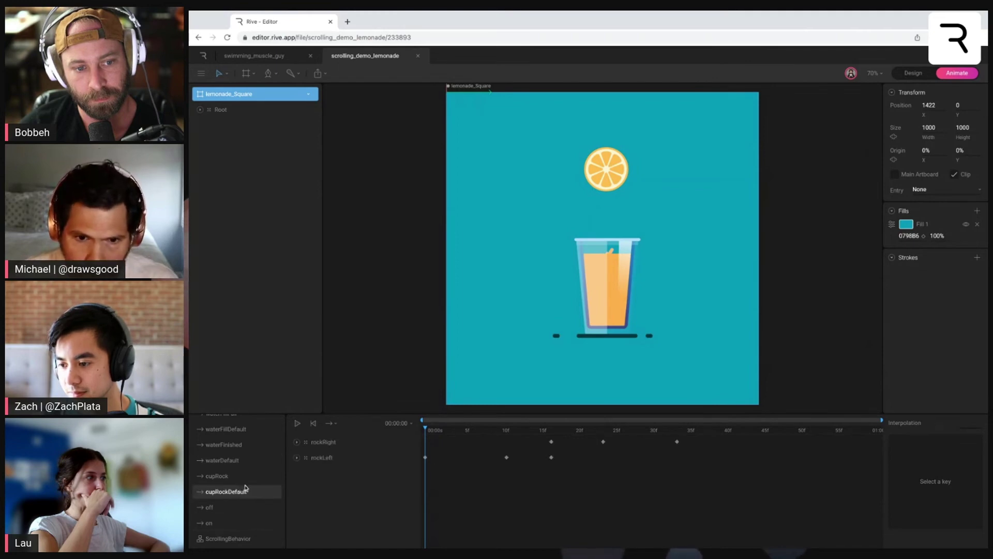
pyautogui.moveTo(426, 431); pyautogui.dragTo(442, 432)
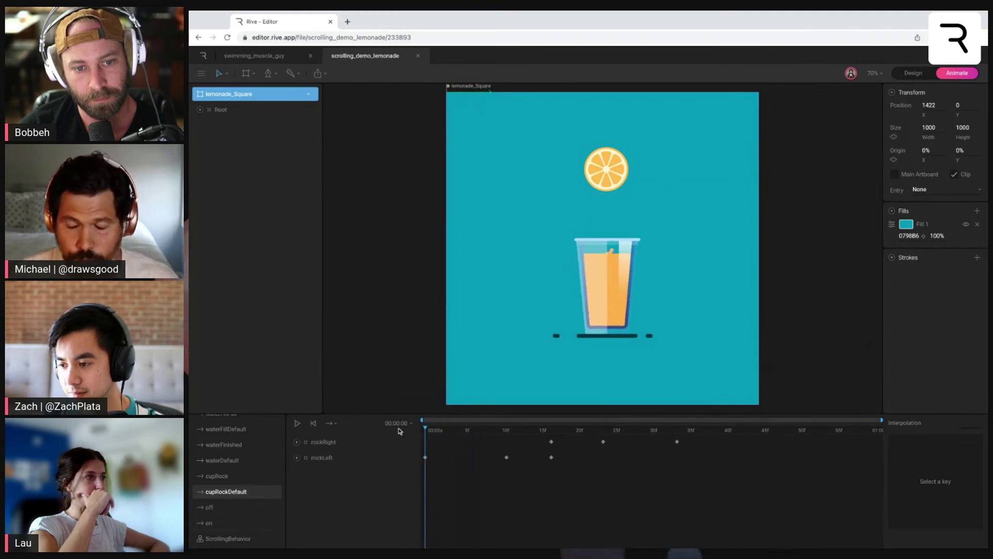
pyautogui.press('space')
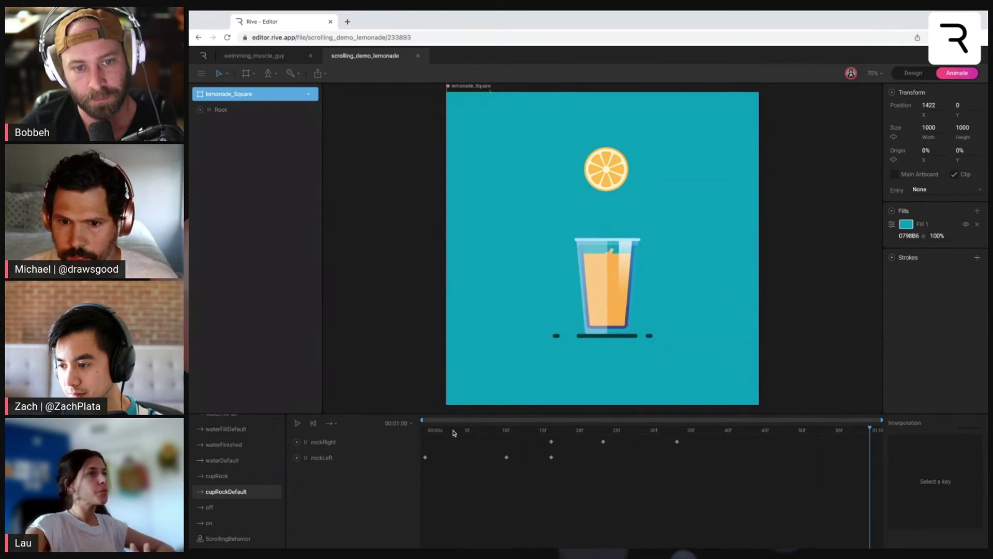
# Review the cupRockDefault to cupRock transition condition in ScrollingBehavior, and the Blend state in the water layer
pyautogui.click(248, 538)
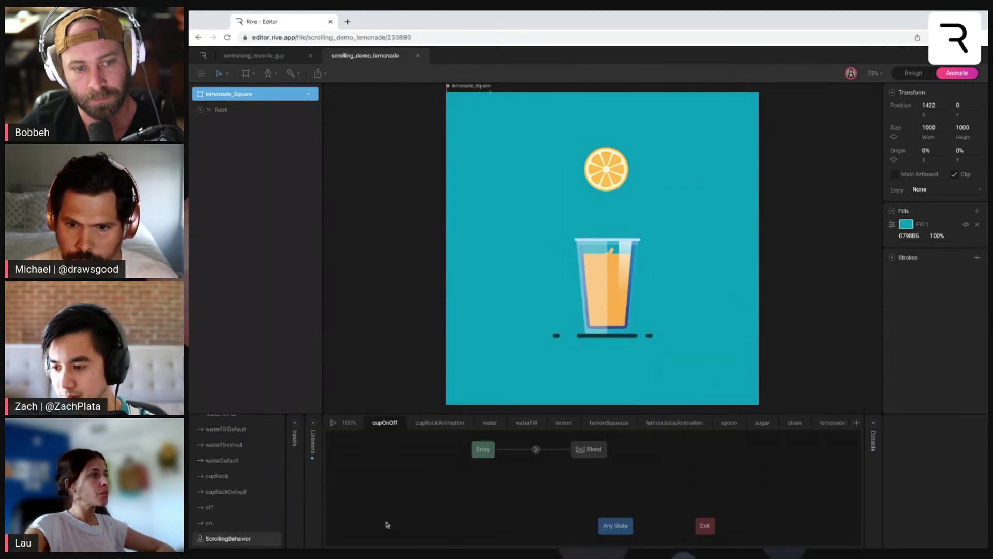
pyautogui.click(436, 423)
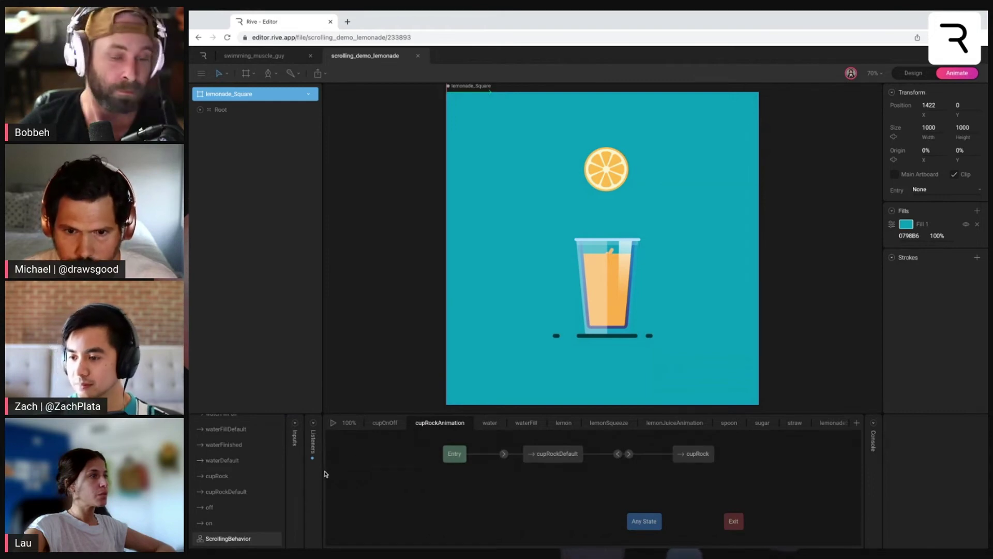
pyautogui.click(629, 454)
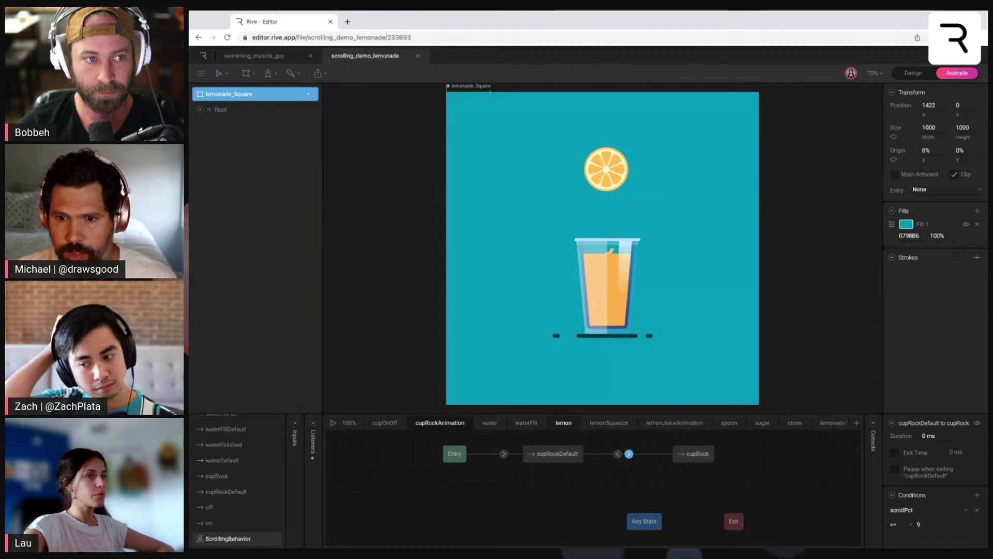
pyautogui.click(491, 423)
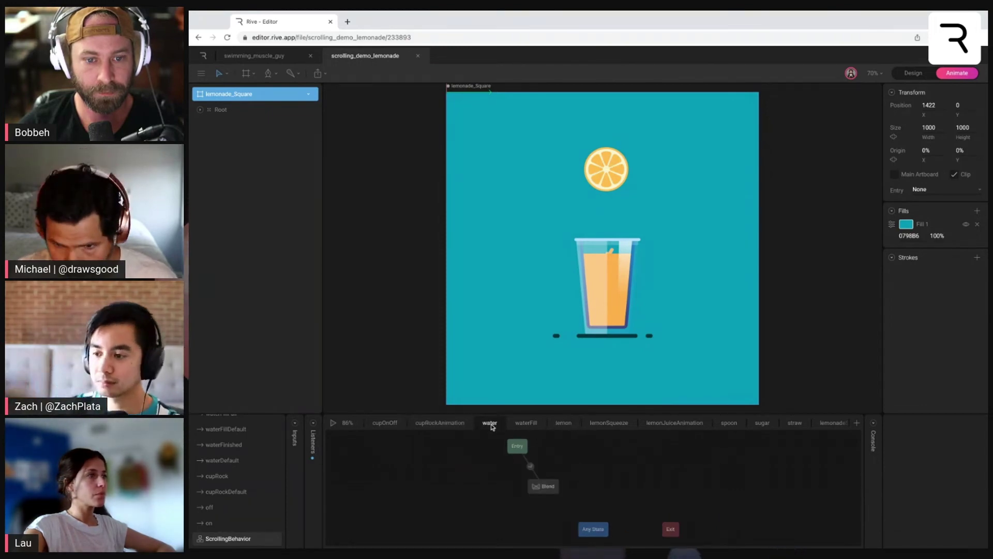
pyautogui.click(543, 487)
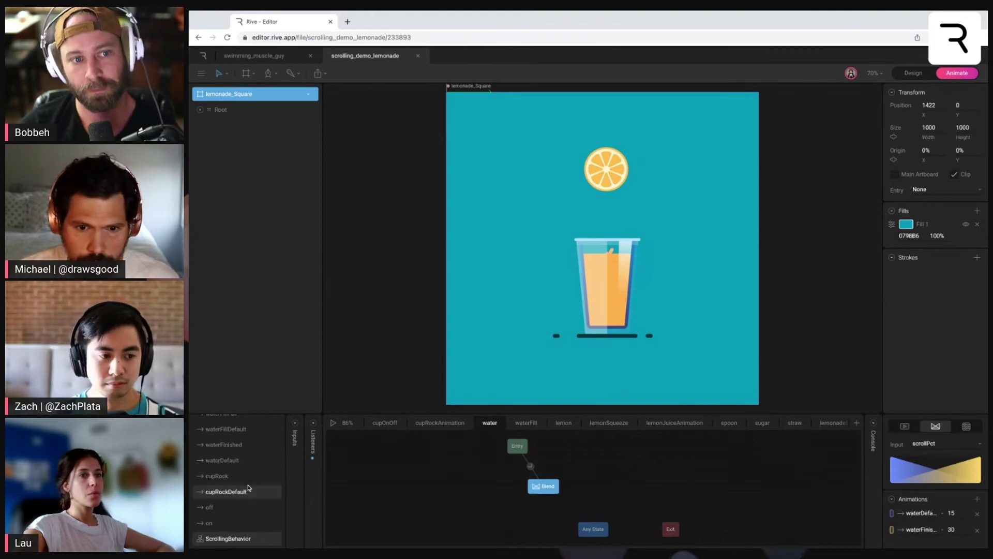
# Compare the waterDefault and waterFinished animations and open the water path's stroke options to view its trim path settings
pyautogui.scroll(3, 244, 479)
pyautogui.scroll(-3, 244, 482)
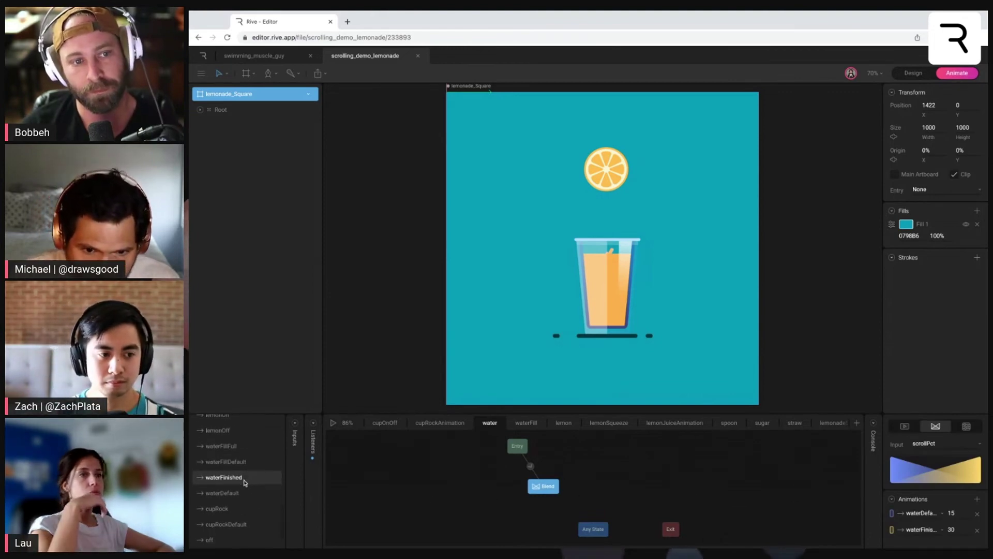
pyautogui.doubleClick(245, 480)
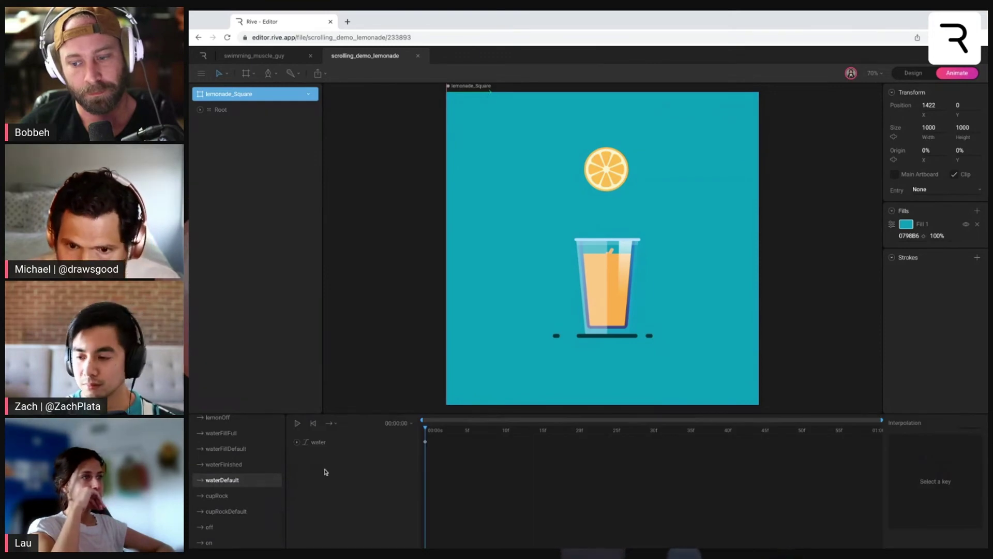
pyautogui.click(336, 444)
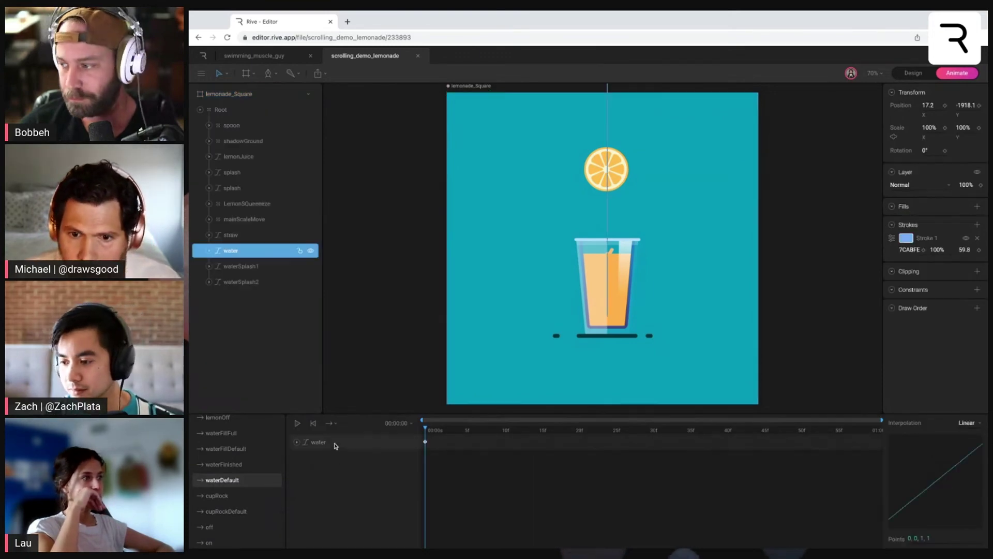
pyautogui.click(243, 464)
pyautogui.click(240, 474)
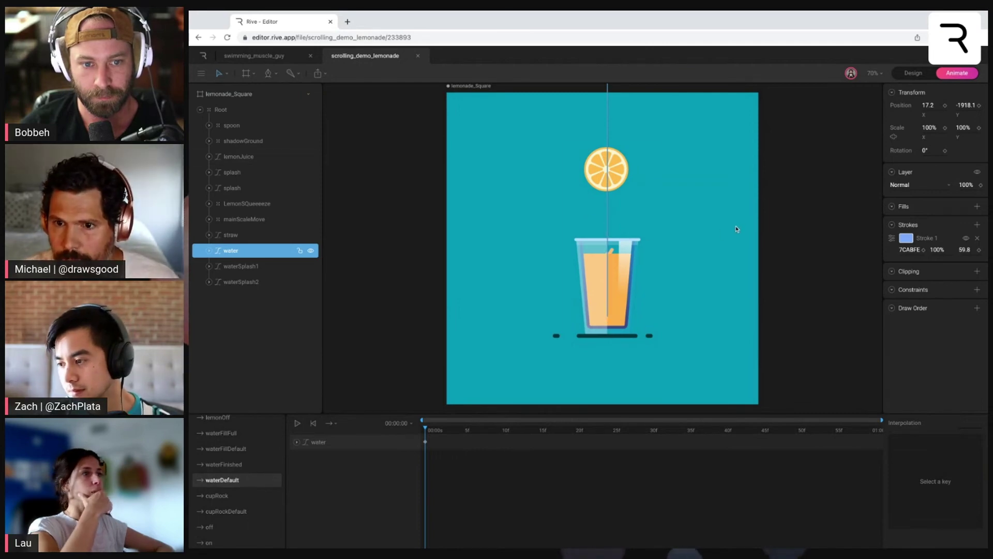
pyautogui.scroll(3, 767, 213)
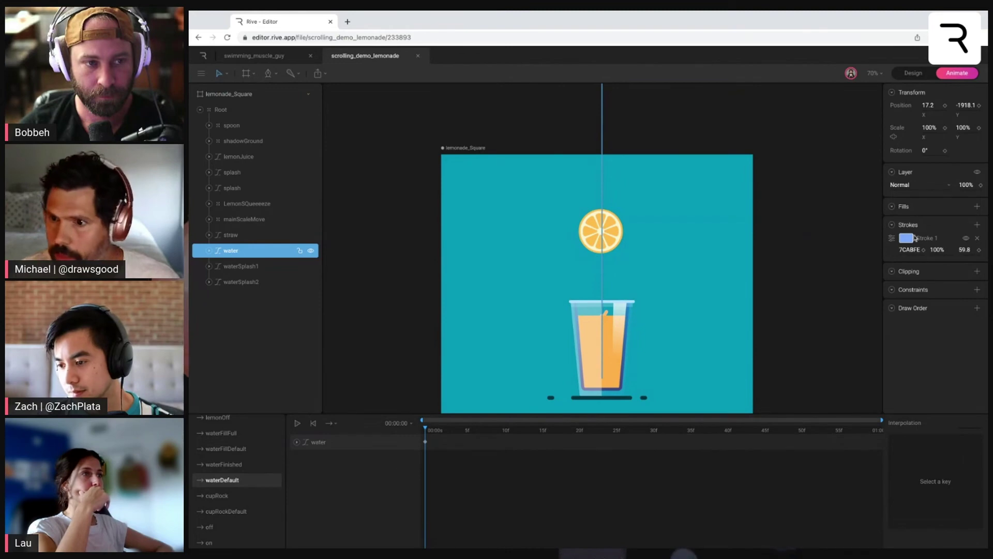
pyautogui.click(890, 238)
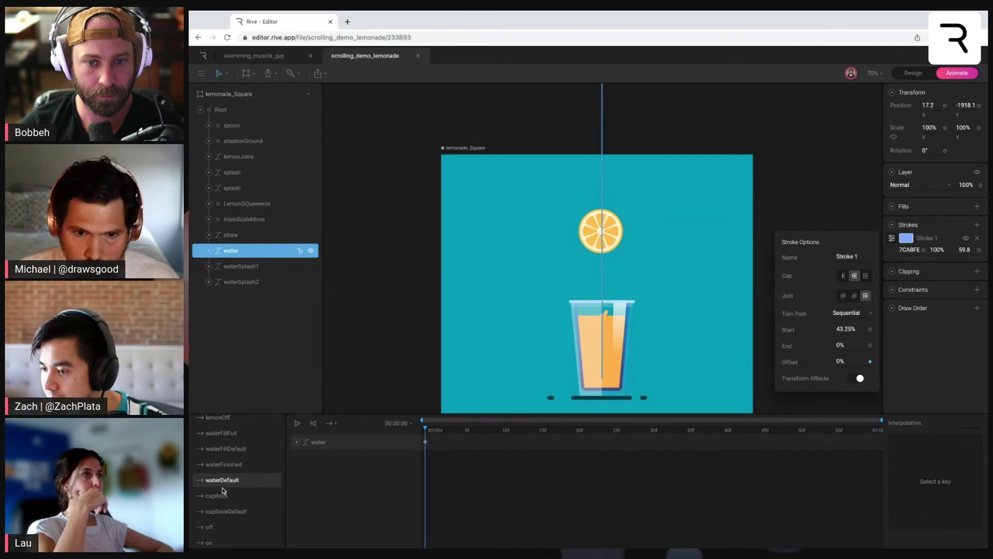
# Play ScrollingBehavior, raise scrollPct to 29.9 to preview the pouring water, and inspect the water layer's Blend state
pyautogui.scroll(-1, 218, 515)
pyautogui.click(223, 538)
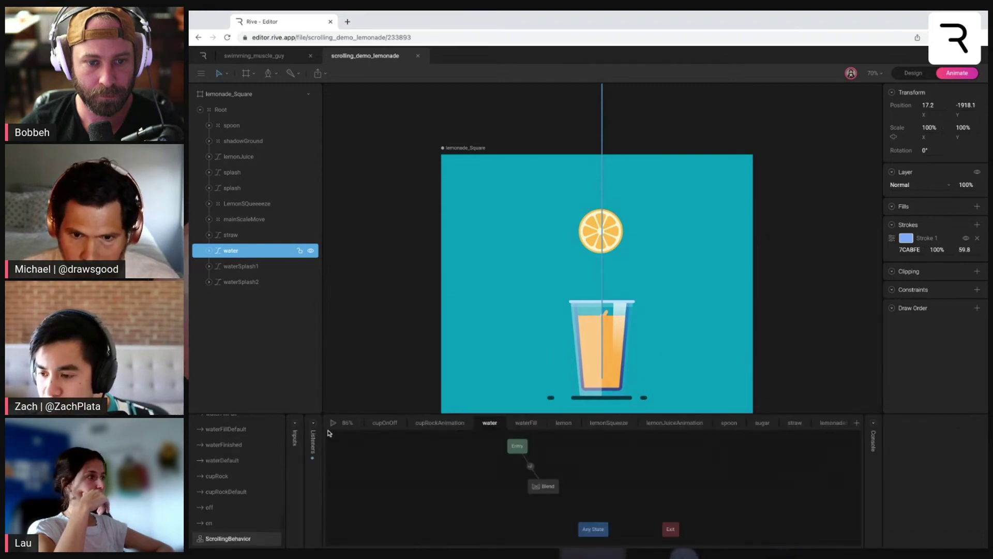
pyautogui.click(332, 423)
pyautogui.click(295, 432)
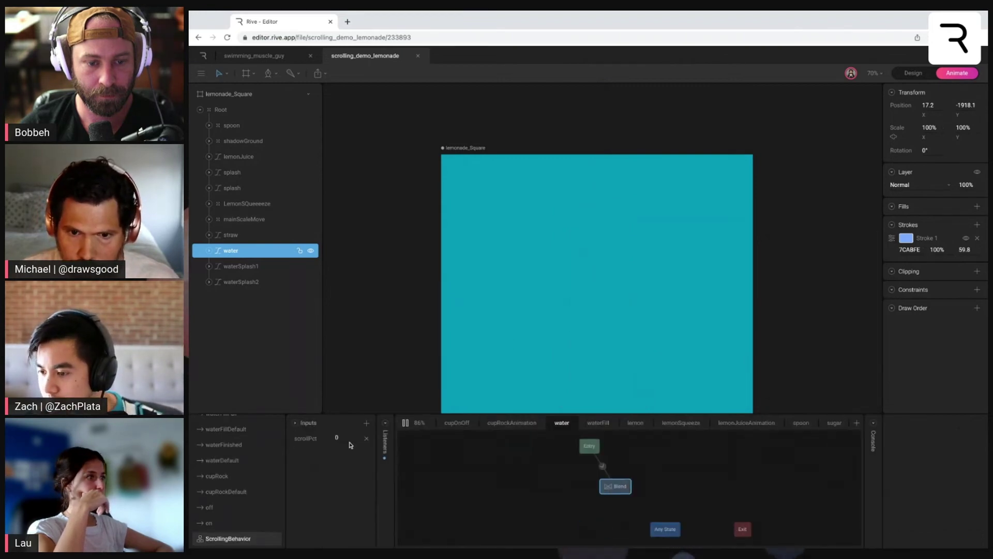
pyautogui.moveTo(346, 436); pyautogui.dragTo(347, 436)
pyautogui.click(621, 491)
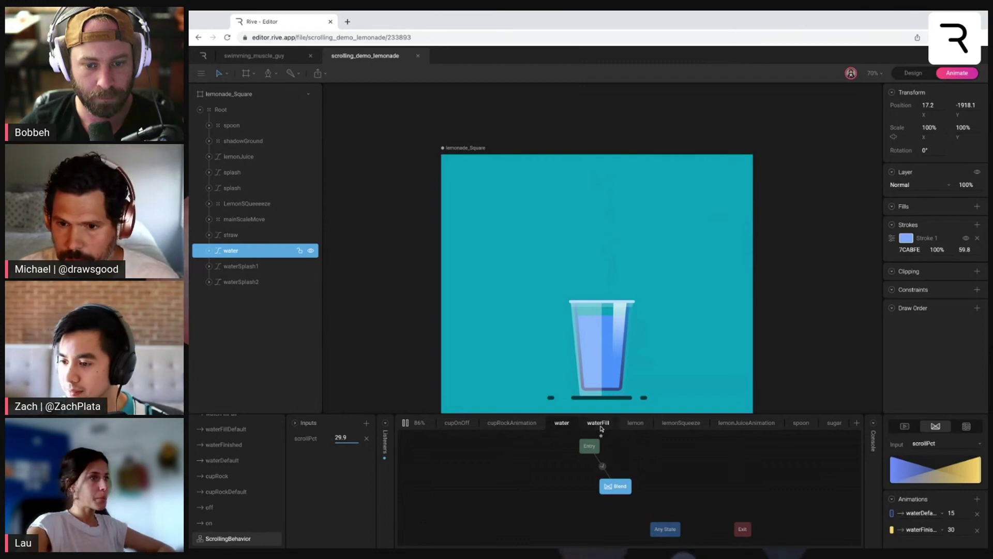
# Open the waterFill layer and scrub scrollPct, ending at 26.9, to preview the cup filling
pyautogui.click(600, 427)
pyautogui.moveTo(341, 437); pyautogui.dragTo(341, 476)
pyautogui.moveTo(328, 437)
pyautogui.mouseDown()
pyautogui.moveTo(318, 437)
pyautogui.moveTo(348, 437)
pyautogui.moveTo(326, 437)
pyautogui.moveTo(337, 437)
pyautogui.mouseUp()
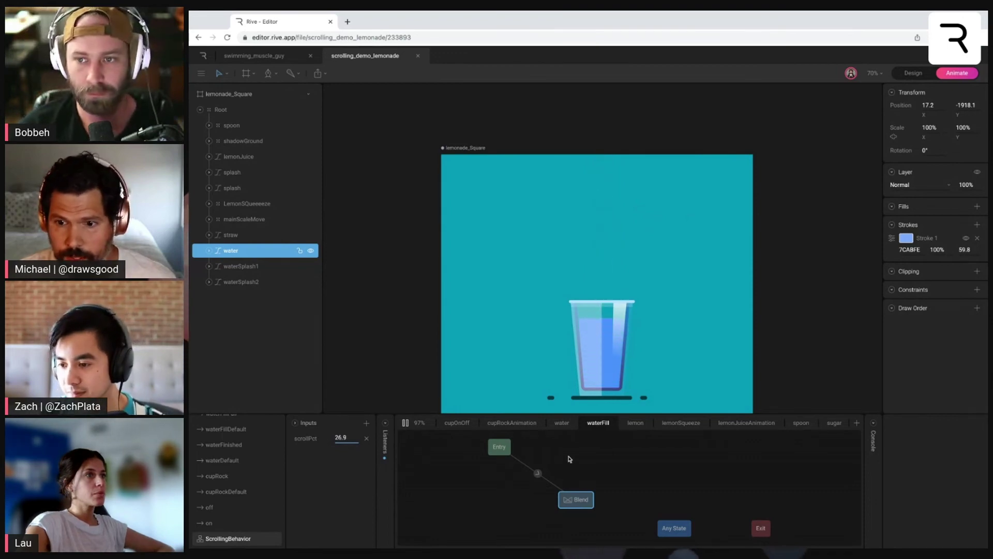
pyautogui.hscroll(5, 663, 452)
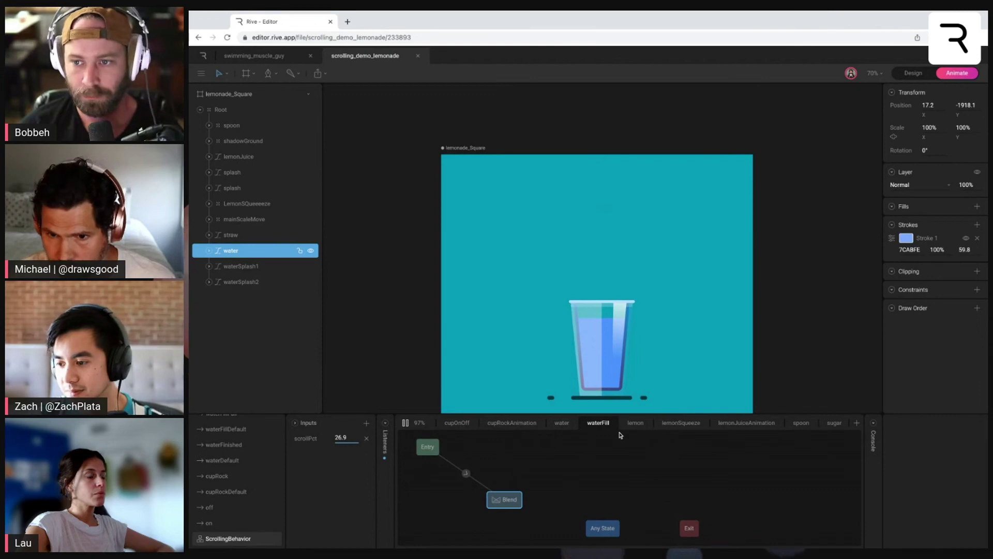
# Open the lemon layer and raise scrollPct to 74.8 to preview the lemon and spoon animation
pyautogui.click(640, 427)
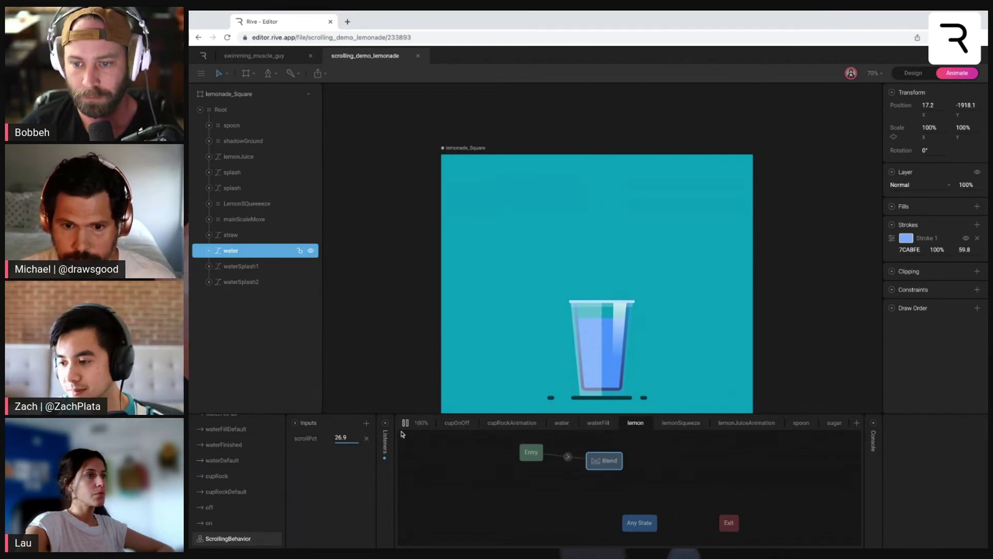
pyautogui.moveTo(349, 436)
pyautogui.mouseDown()
pyautogui.moveTo(350, 418)
pyautogui.moveTo(350, 437)
pyautogui.moveTo(370, 436)
pyautogui.moveTo(350, 440)
pyautogui.moveTo(350, 416)
pyautogui.mouseUp()
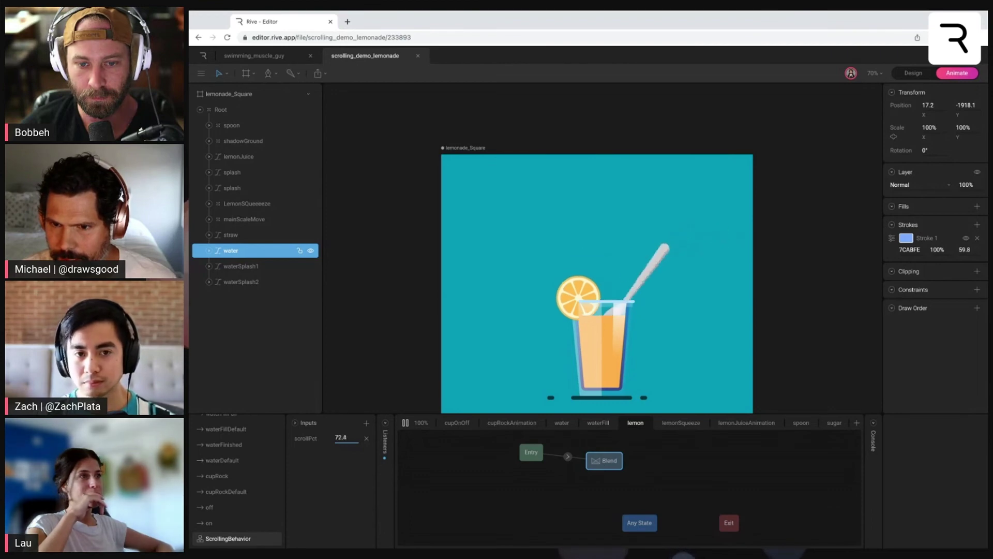
pyautogui.moveTo(462, 436); pyautogui.dragTo(468, 436)
# Inspect the spoon layer's Blend state and enlarge the animation area to show its full list of blended animations
pyautogui.click(799, 423)
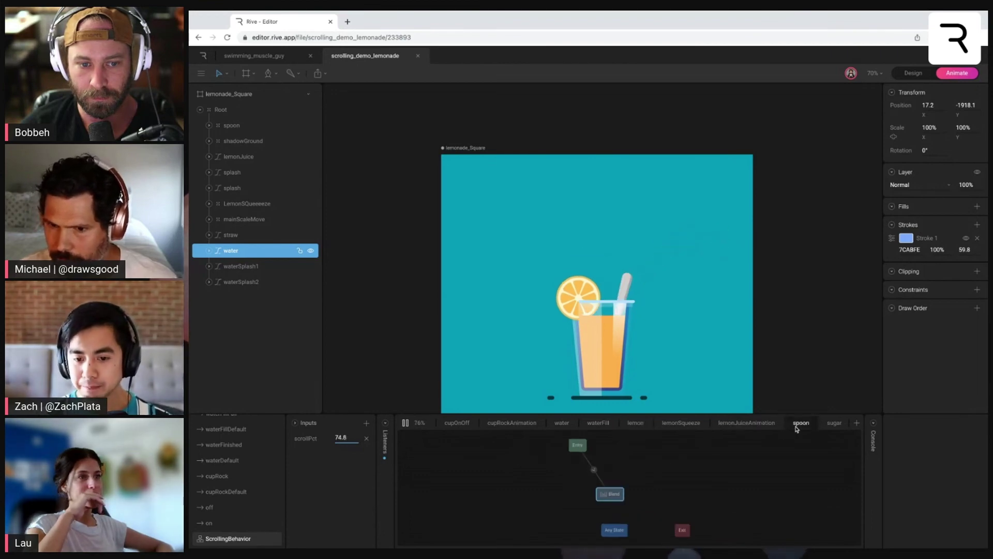
pyautogui.click(615, 493)
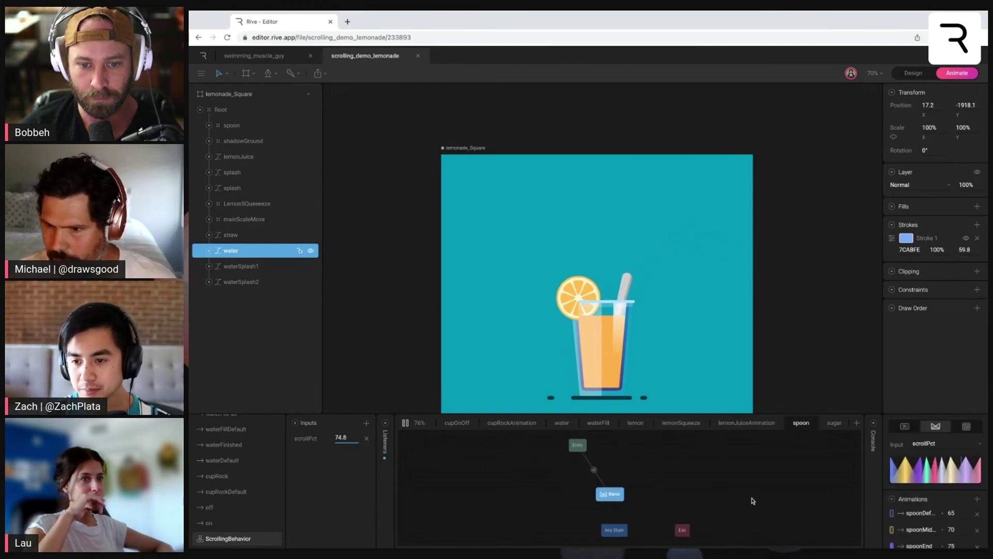
pyautogui.moveTo(814, 410); pyautogui.dragTo(812, 312)
pyautogui.scroll(-5, 498, 147)
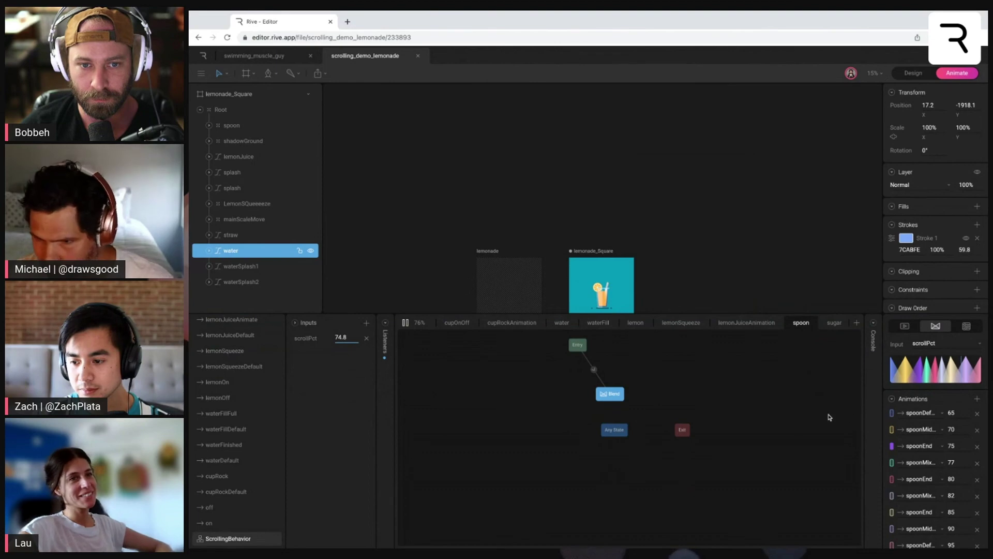
# Find the spoon animations, view spoonDefault and spoonMiddle, and frame the lemonade_Square artboard
pyautogui.scroll(5, 223, 407)
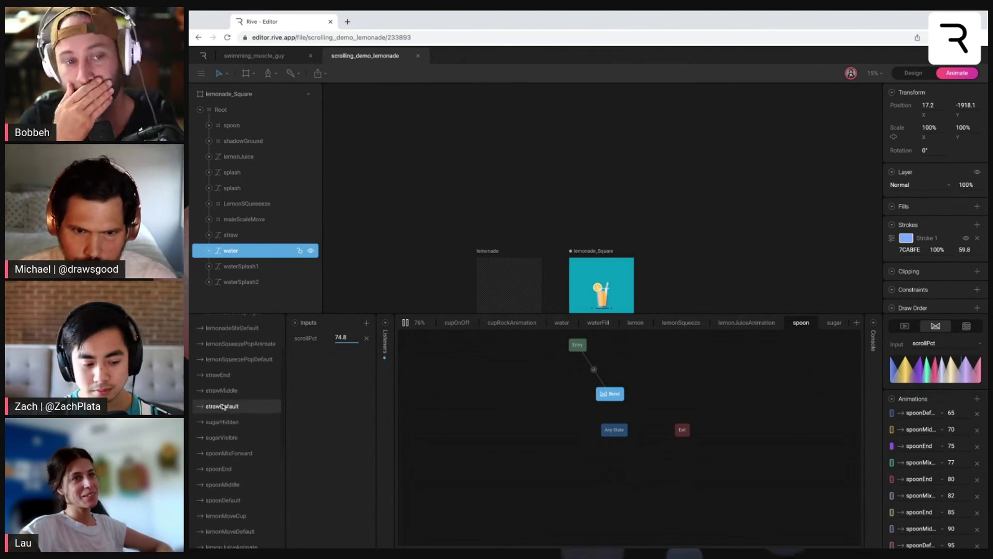
pyautogui.scroll(3, 222, 407)
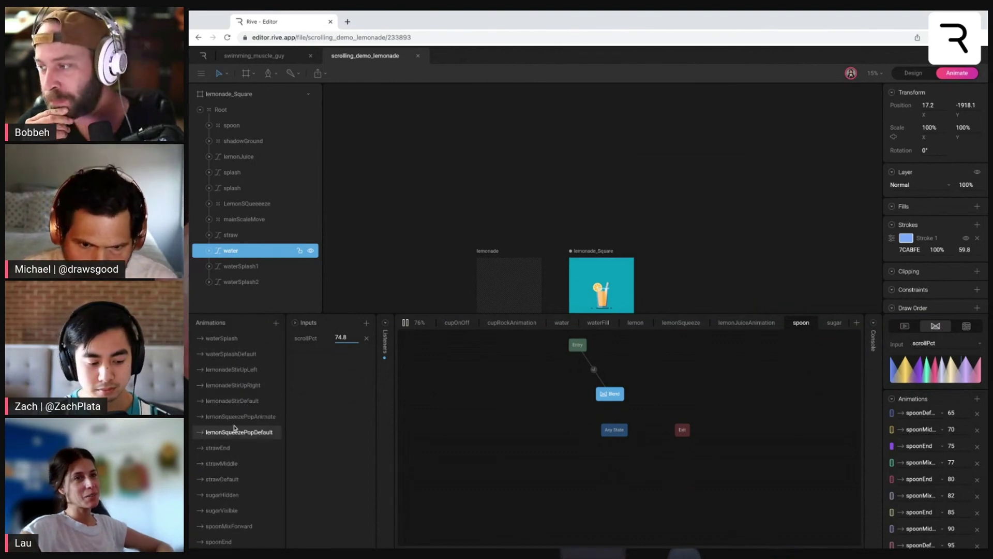
pyautogui.scroll(-3, 237, 409)
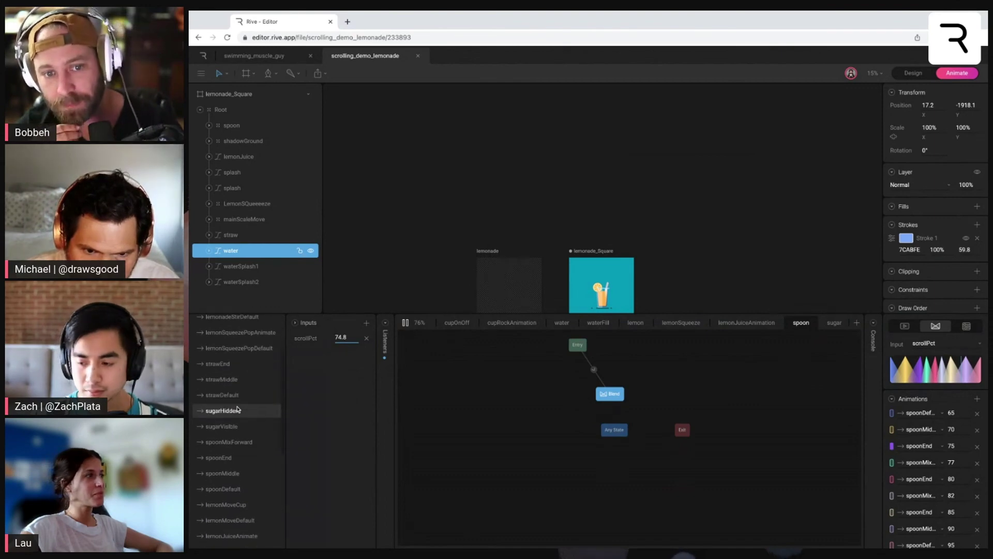
pyautogui.scroll(-3, 238, 412)
pyautogui.click(241, 422)
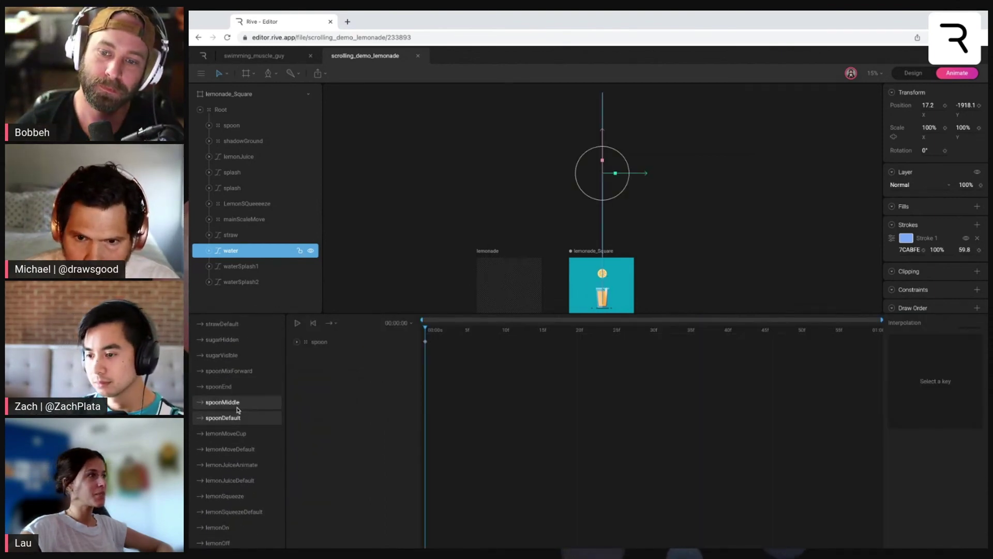
pyautogui.click(238, 406)
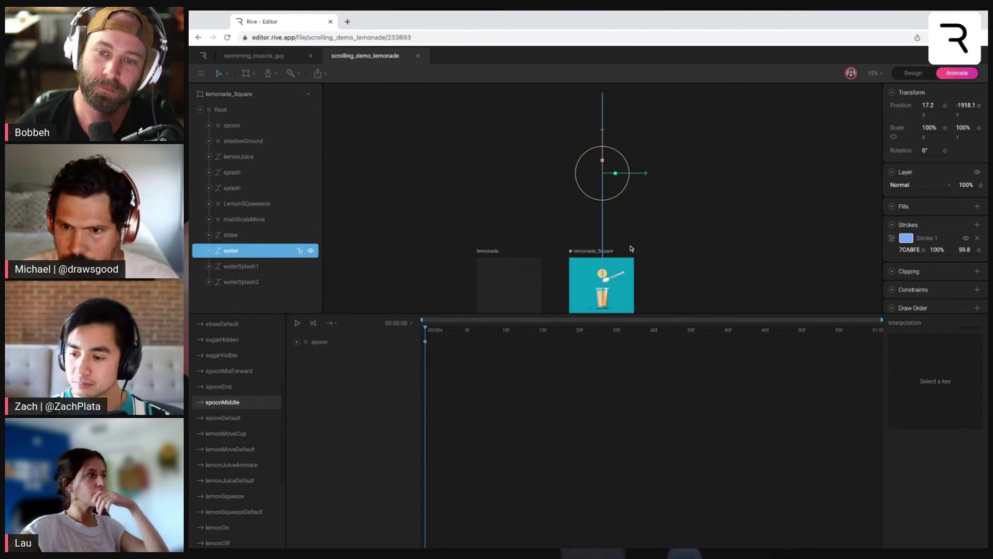
pyautogui.click(590, 251)
pyautogui.press('f')
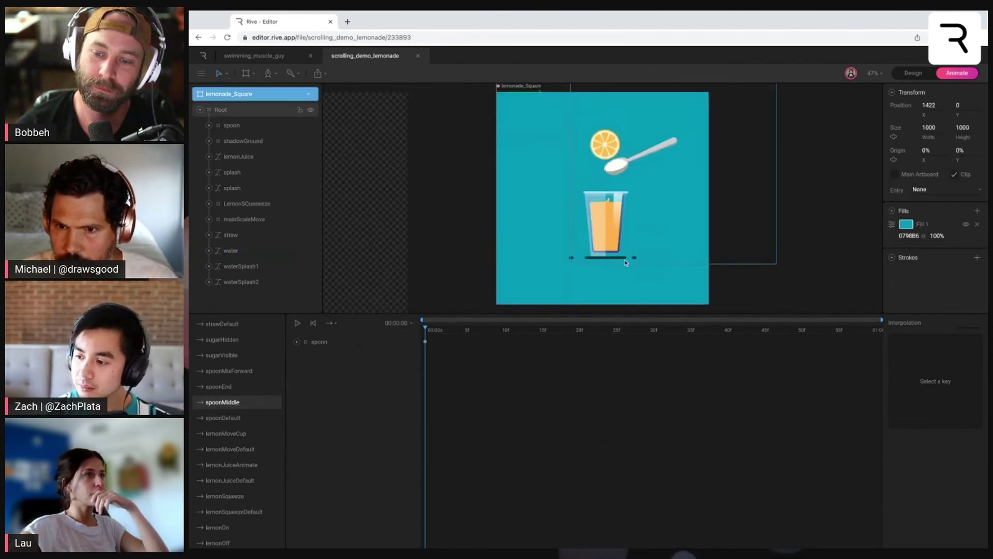
# Alternate between the spoonEnd and spoonMixForward animations to compare the spoon's two stirring poses
pyautogui.click(234, 388)
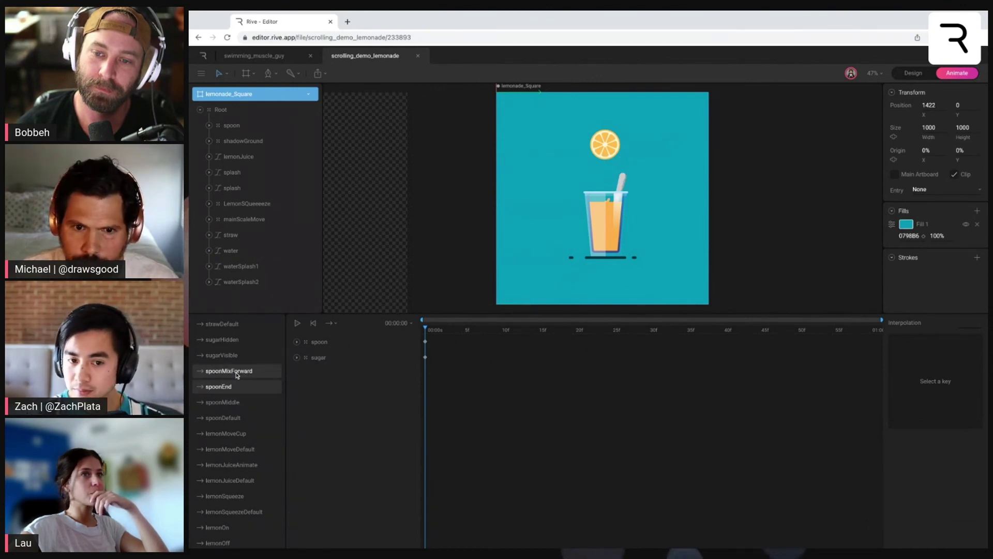
pyautogui.click(236, 375)
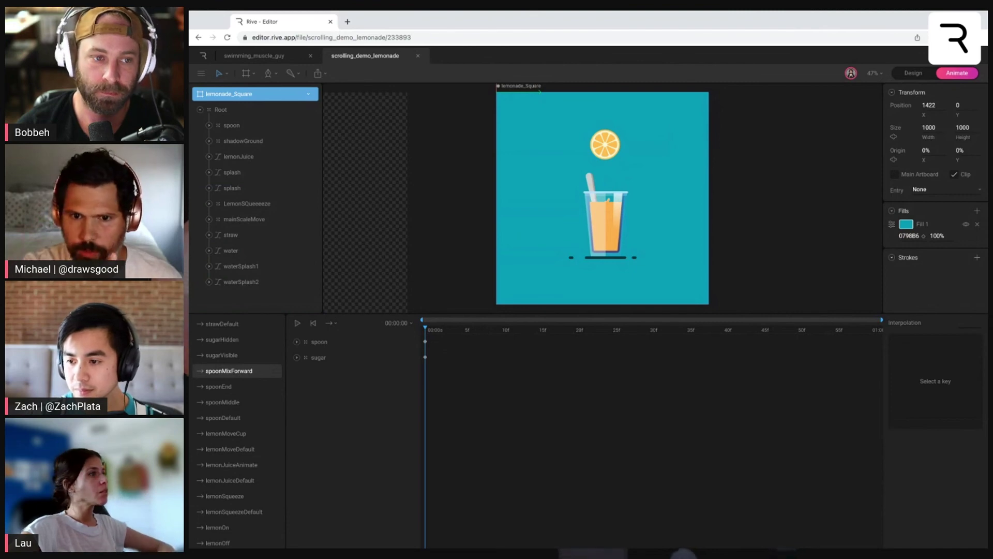
pyautogui.click(231, 385)
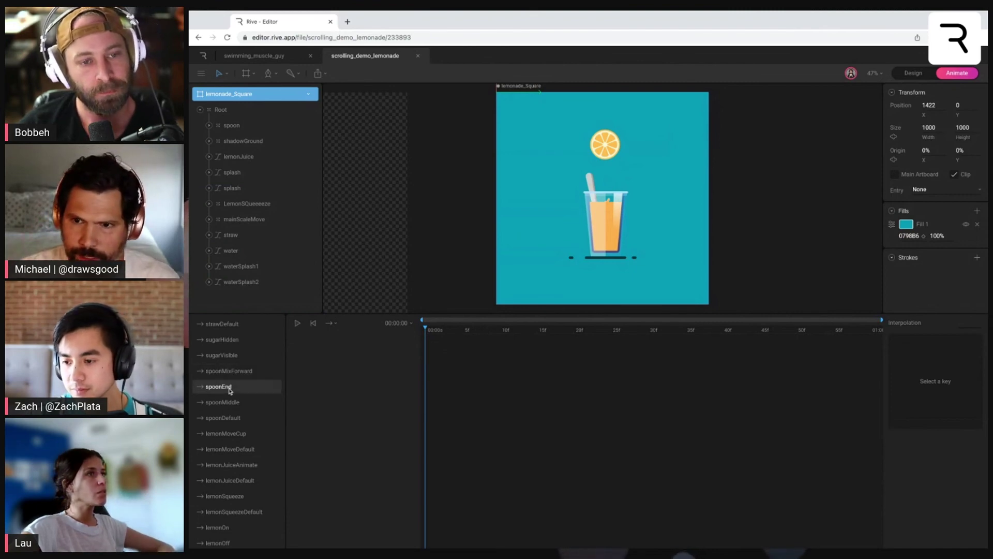
pyautogui.click(232, 376)
pyautogui.click(230, 388)
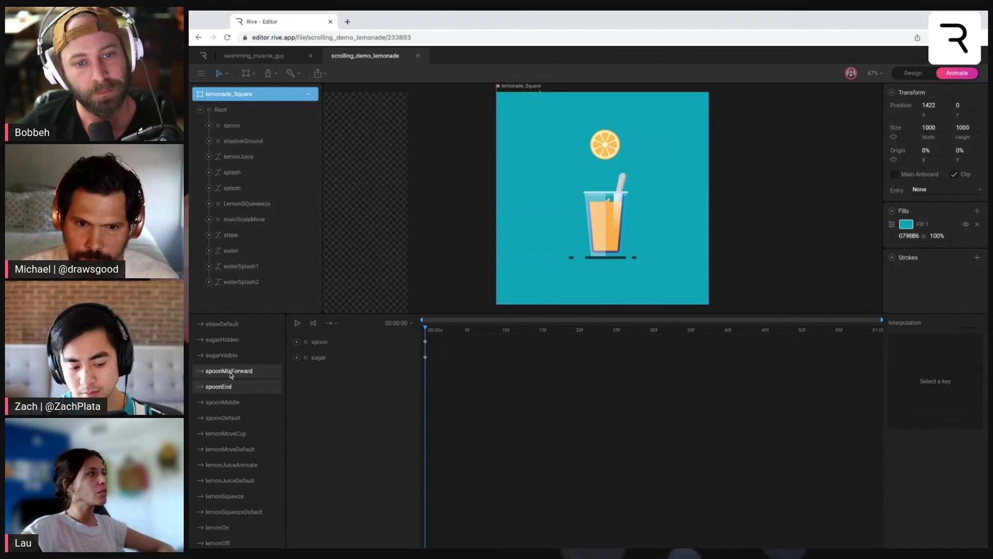
pyautogui.click(230, 376)
pyautogui.click(229, 387)
# Return to the spoon layer's Blend state in ScrollingBehavior, play it with inputs shown and raise scrollPct to 85.1
pyautogui.scroll(6, 248, 388)
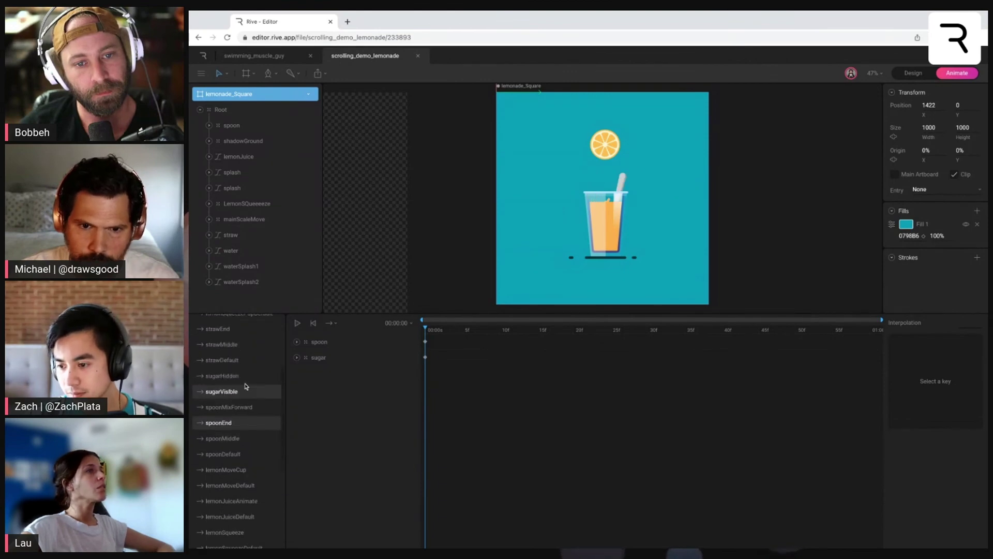
pyautogui.scroll(-10, 246, 386)
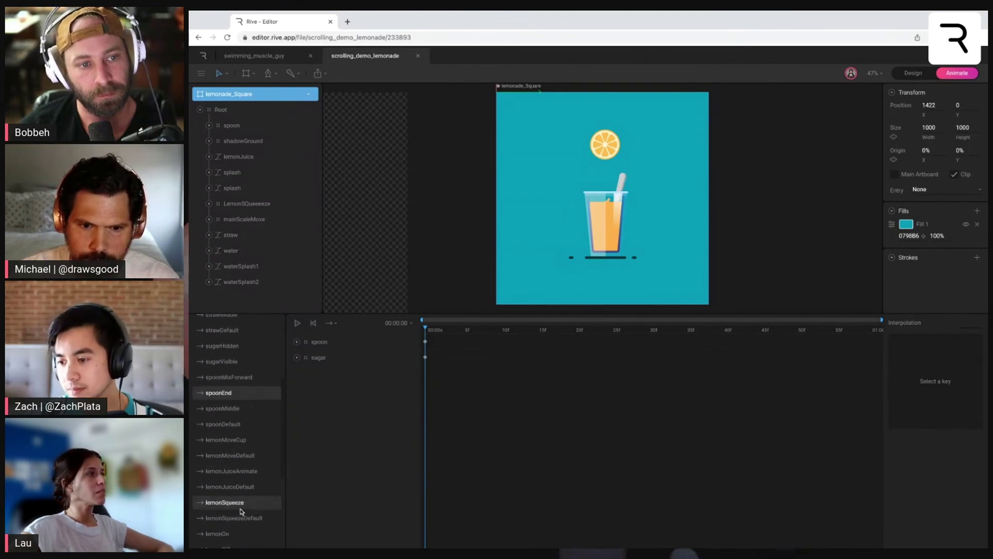
pyautogui.click(228, 539)
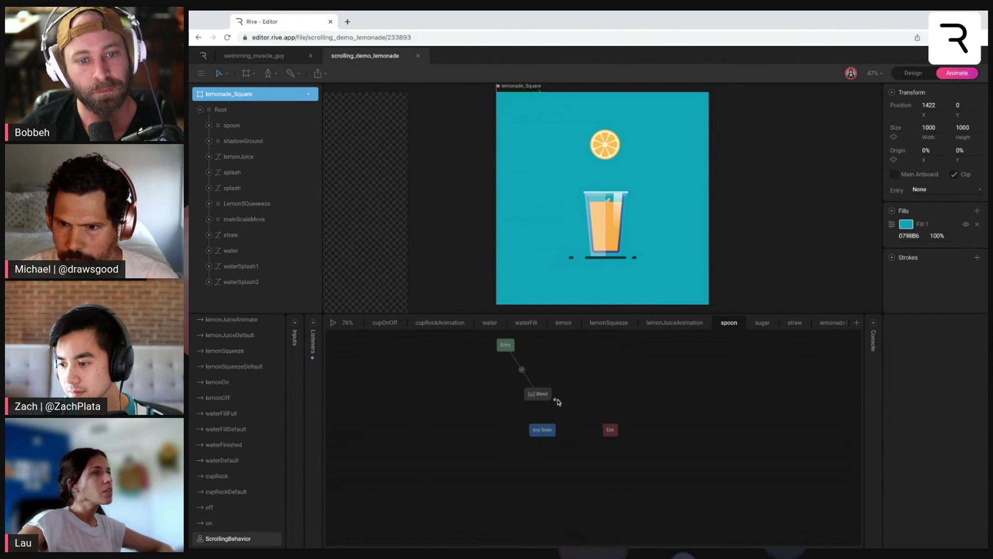
pyautogui.click(541, 394)
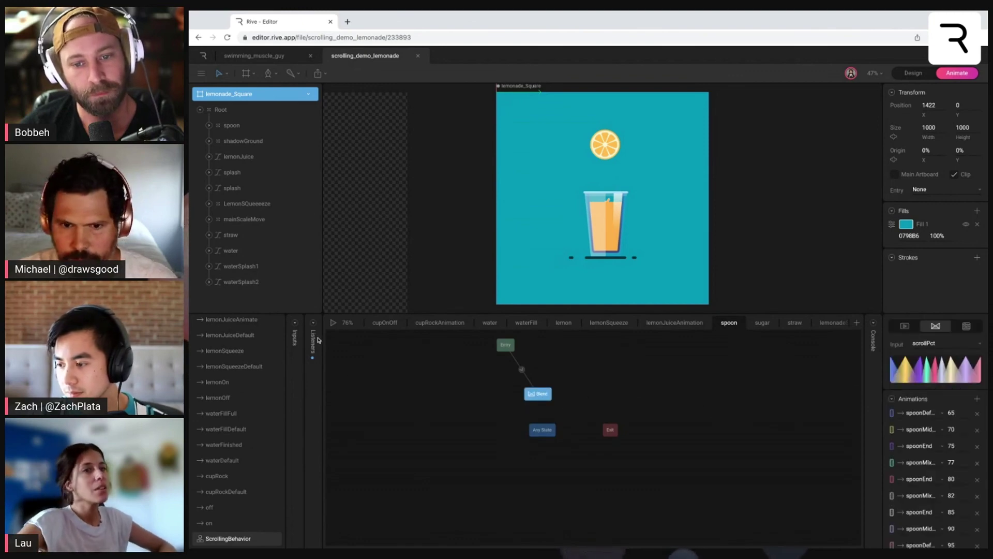
pyautogui.click(297, 326)
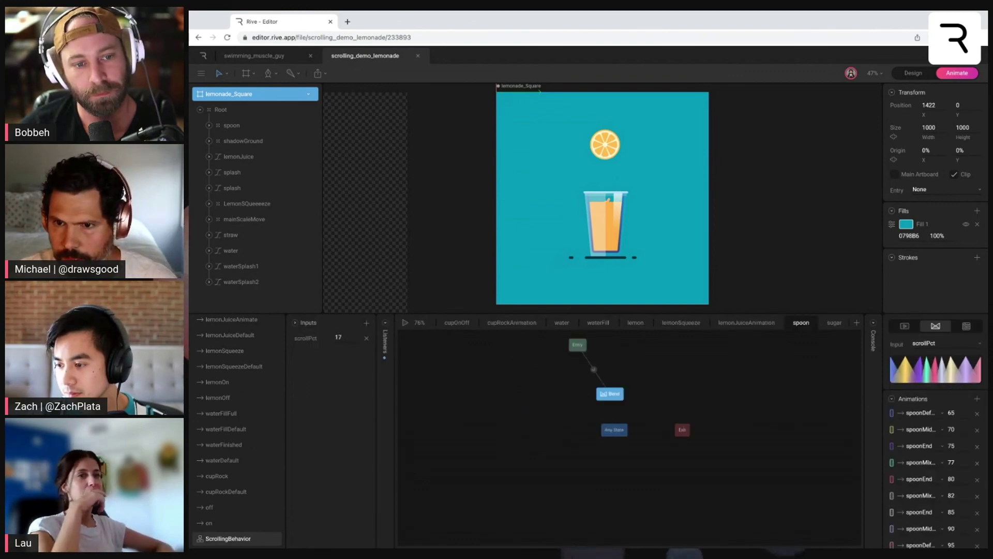
pyautogui.click(405, 322)
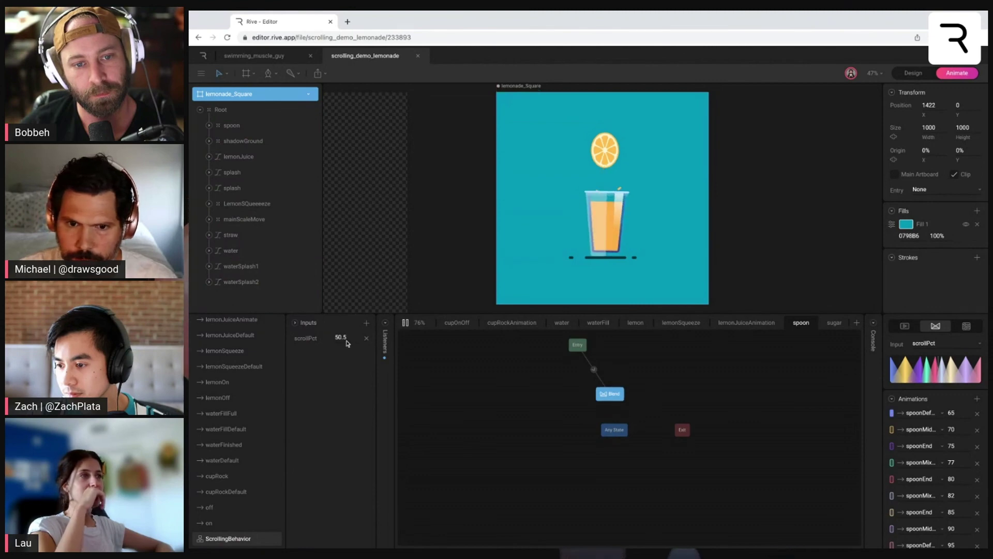
pyautogui.moveTo(340, 337)
pyautogui.mouseDown()
pyautogui.moveTo(278, 337)
pyautogui.moveTo(356, 337)
pyautogui.mouseUp()
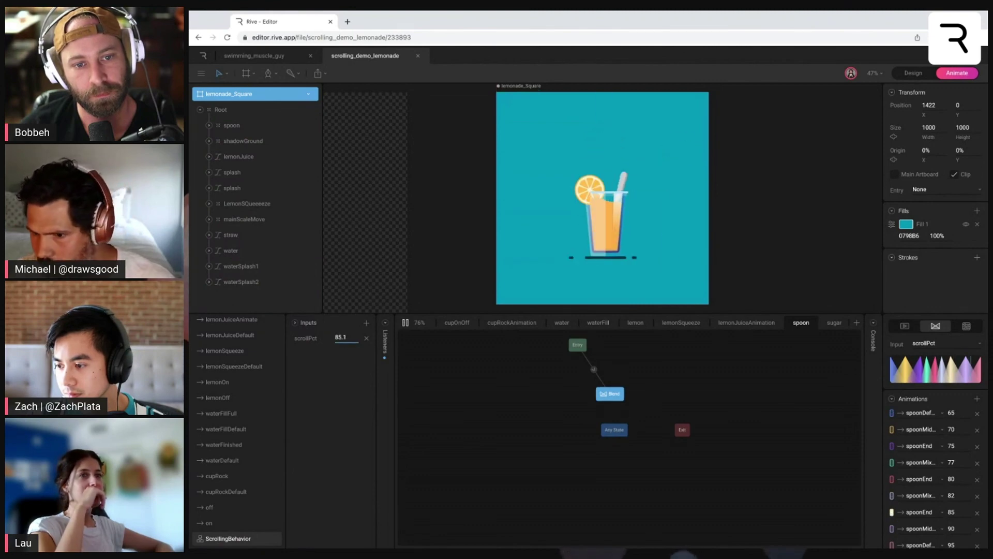
# Scrub scrollPct through the spoon blend values, ending at 110.8, and enlarge the artboard viewing area
pyautogui.scroll(-1, 962, 456)
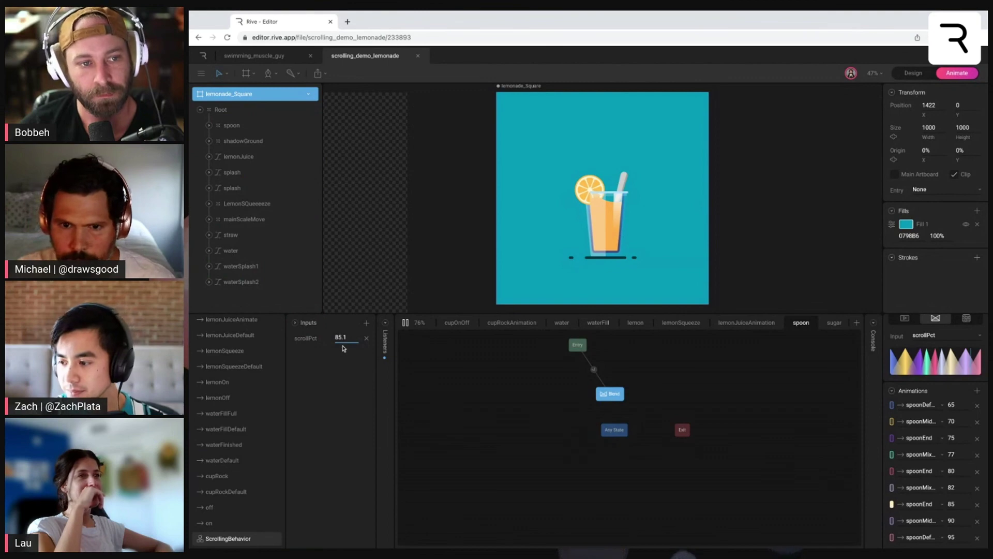
pyautogui.moveTo(343, 337)
pyautogui.mouseDown()
pyautogui.moveTo(343, 371)
pyautogui.moveTo(343, 338)
pyautogui.mouseUp()
pyautogui.moveTo(341, 337); pyautogui.dragTo(331, 338)
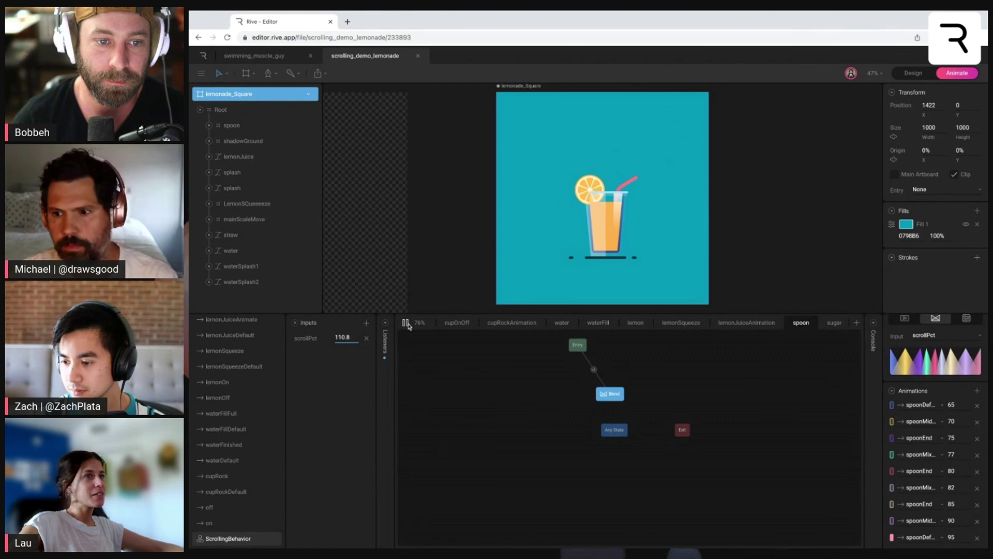
pyautogui.hscroll(5, 704, 394)
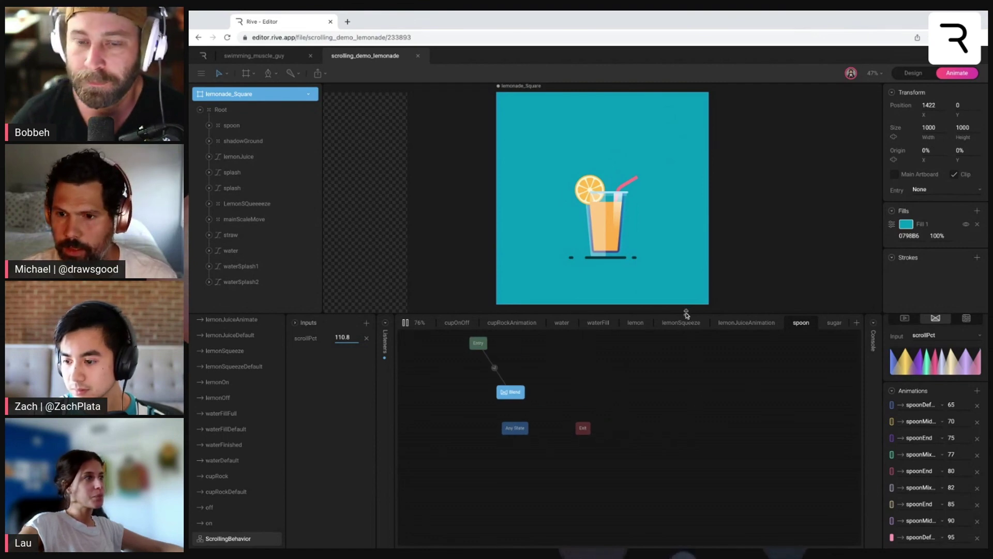
pyautogui.moveTo(685, 310); pyautogui.dragTo(684, 369)
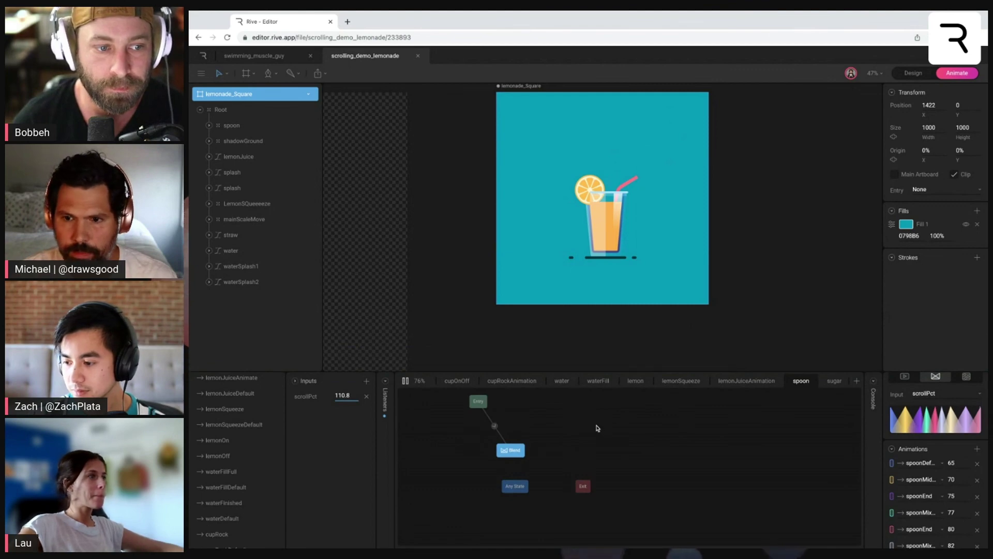